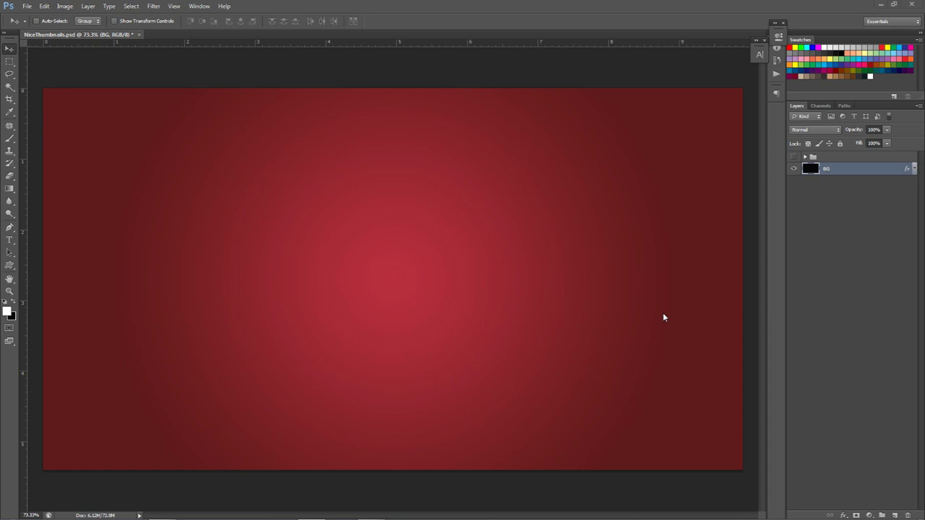
Preview the finished design group, hide it again, and open the BG layer's Gradient Overlay settings
left_click(794, 157)
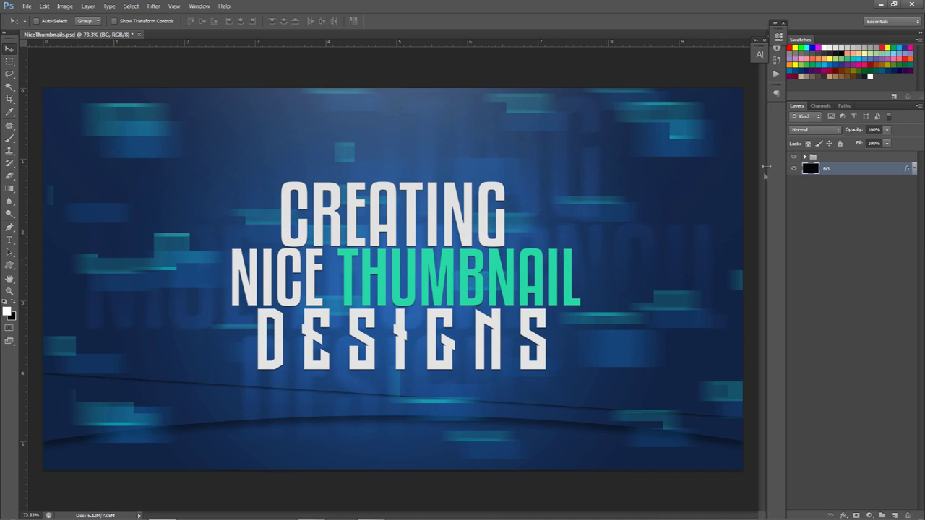
left_click(794, 157)
left_click(915, 169)
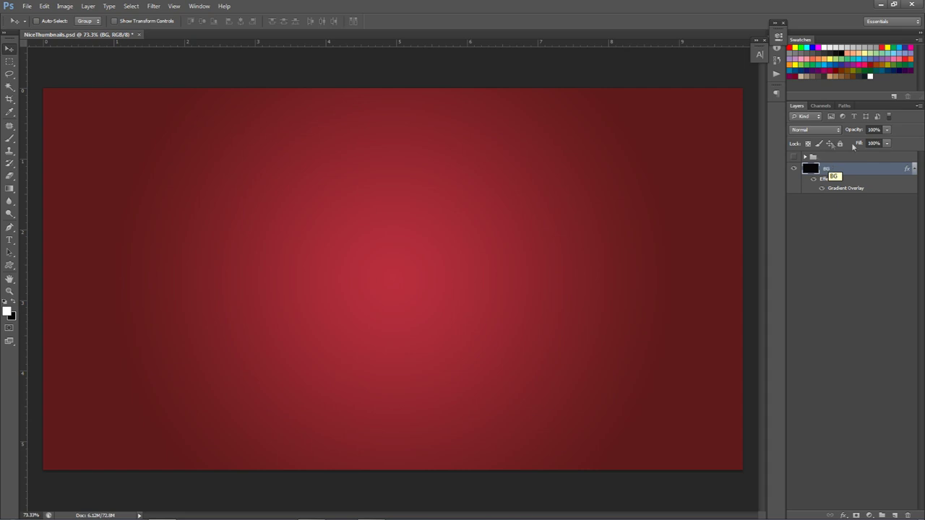
double_click(849, 189)
left_click_drag(449, 167, 476, 112)
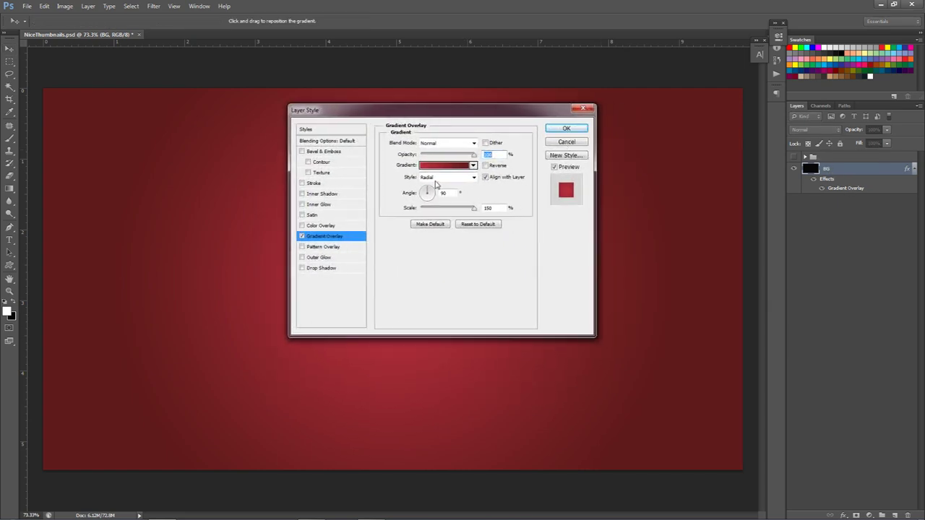
Try the Linear style on the BG gradient overlay and switch it back to Radial
left_click(442, 178)
left_click(436, 186)
left_click_drag(427, 118, 684, 120)
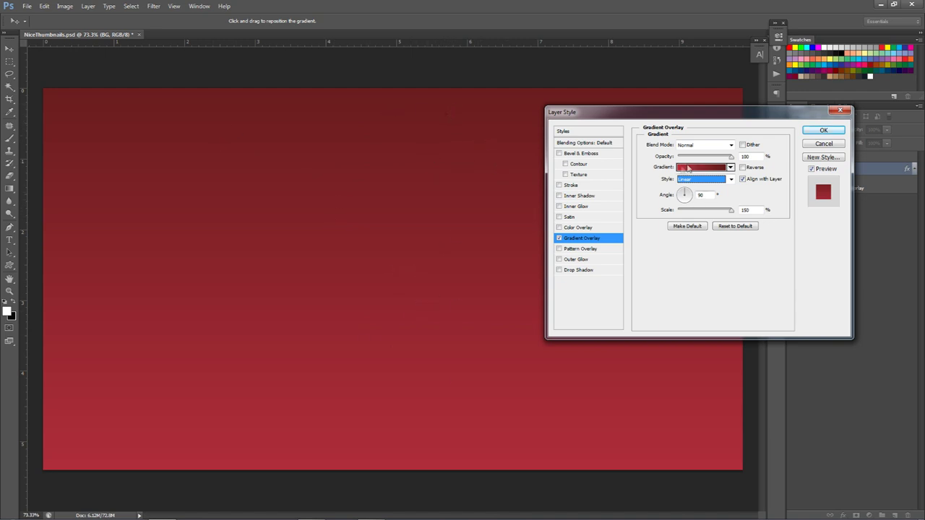
left_click_drag(680, 114, 473, 107)
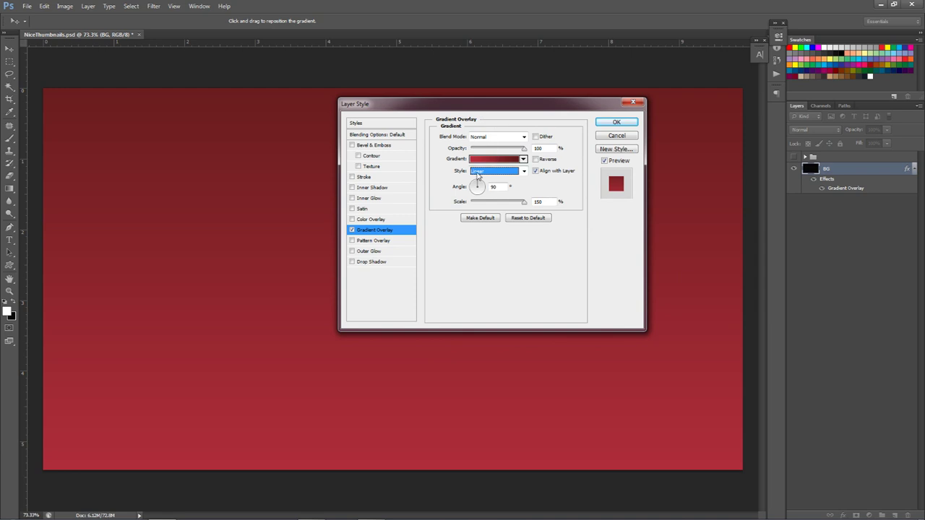
left_click(491, 171)
left_click(488, 187)
left_click_drag(487, 103, 709, 154)
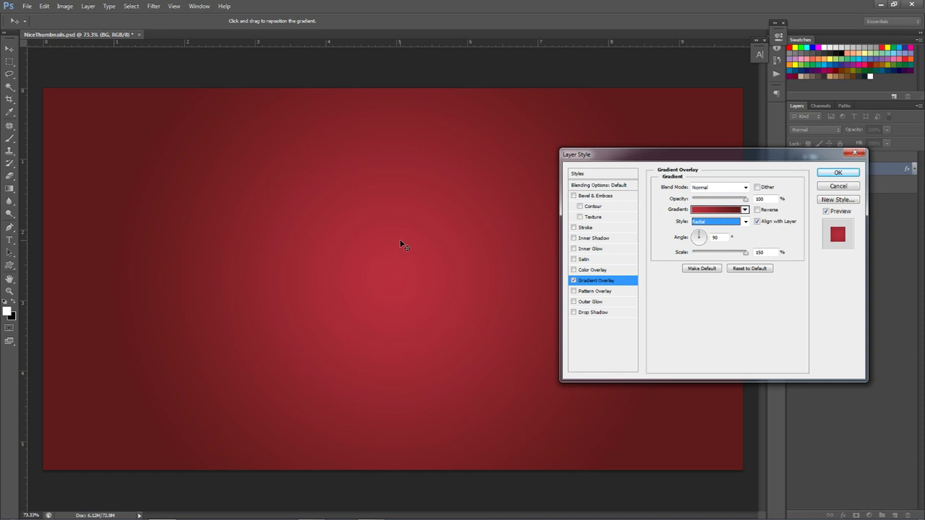
Examine the hex colours of both stops in the BG layer's overlay gradient, and close its settings
left_click(726, 210)
left_click(550, 272)
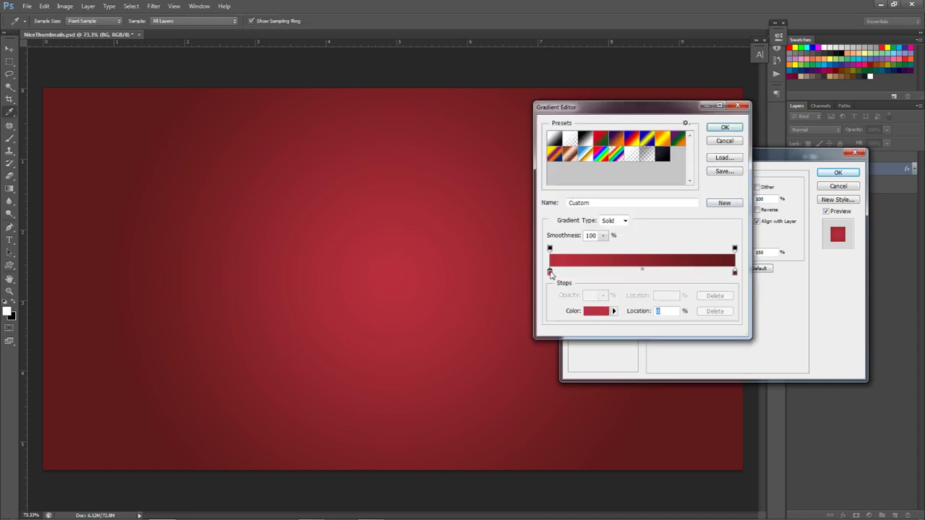
double_click(550, 272)
left_click_drag(759, 313, 387, 181)
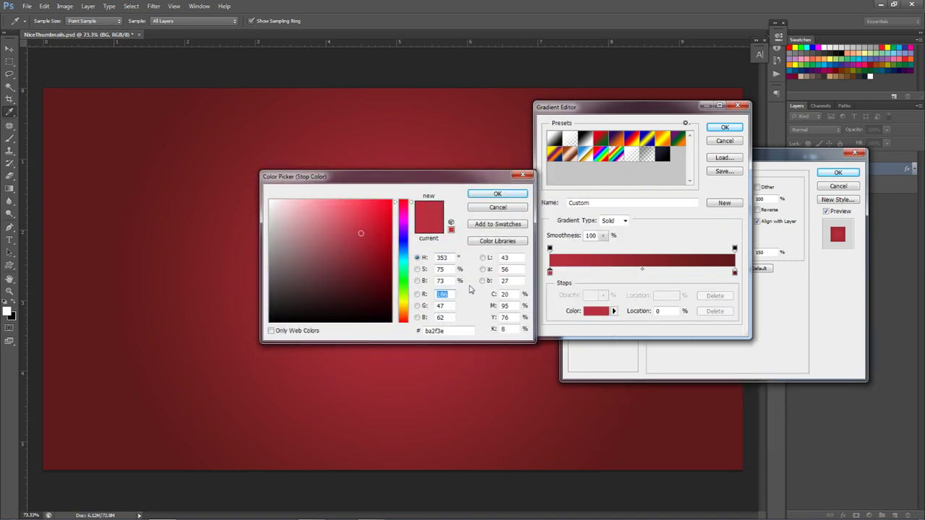
left_click(464, 330)
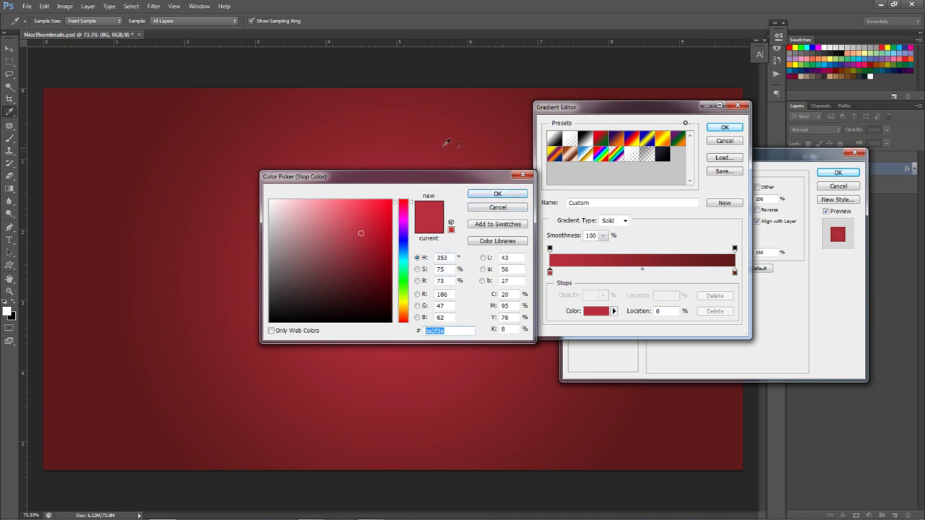
left_click(497, 194)
double_click(734, 272)
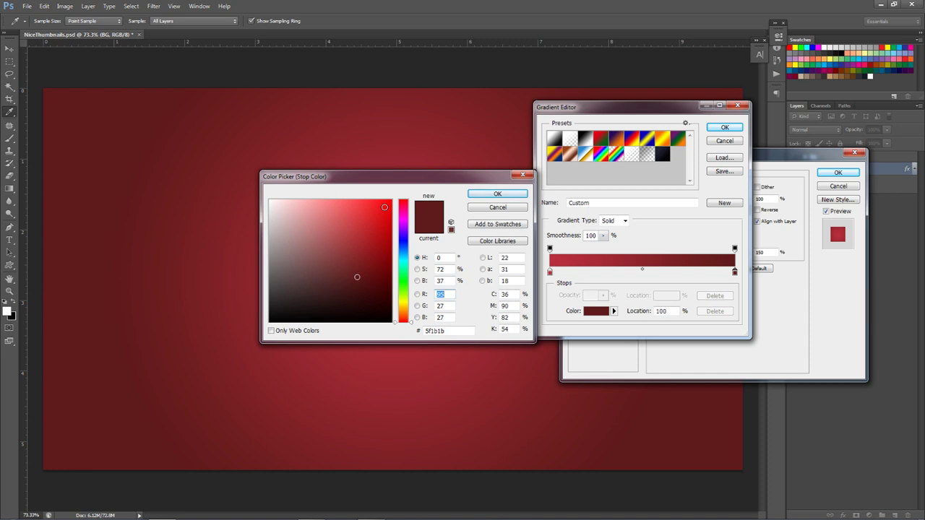
left_click(498, 195)
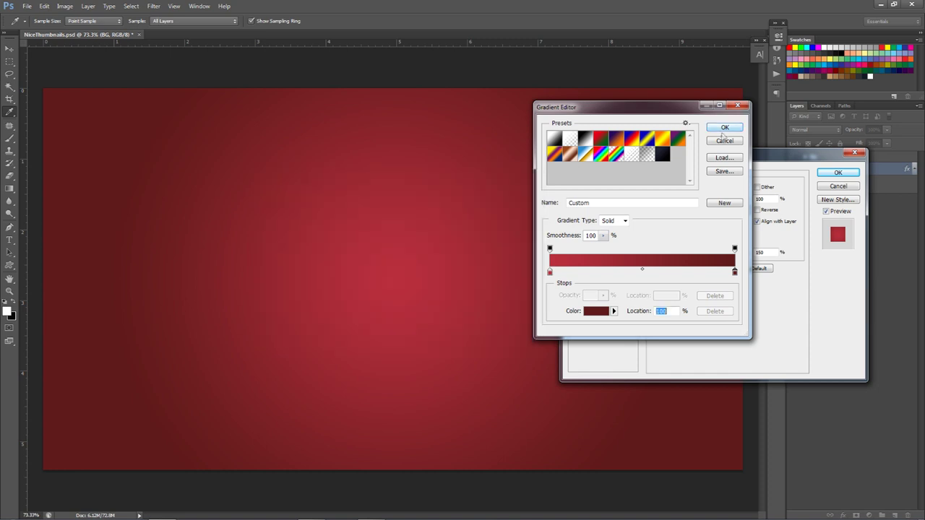
left_click(724, 128)
left_click(837, 172)
key("v")
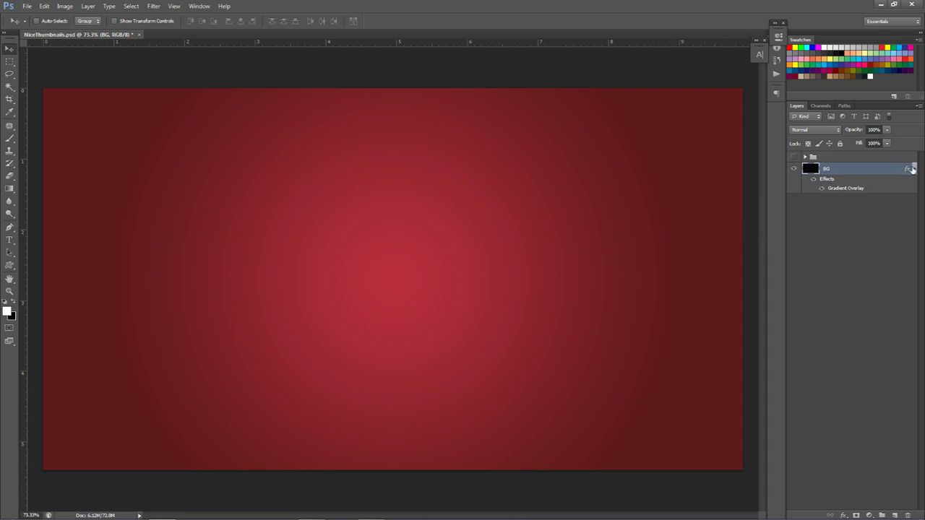
left_click(912, 169)
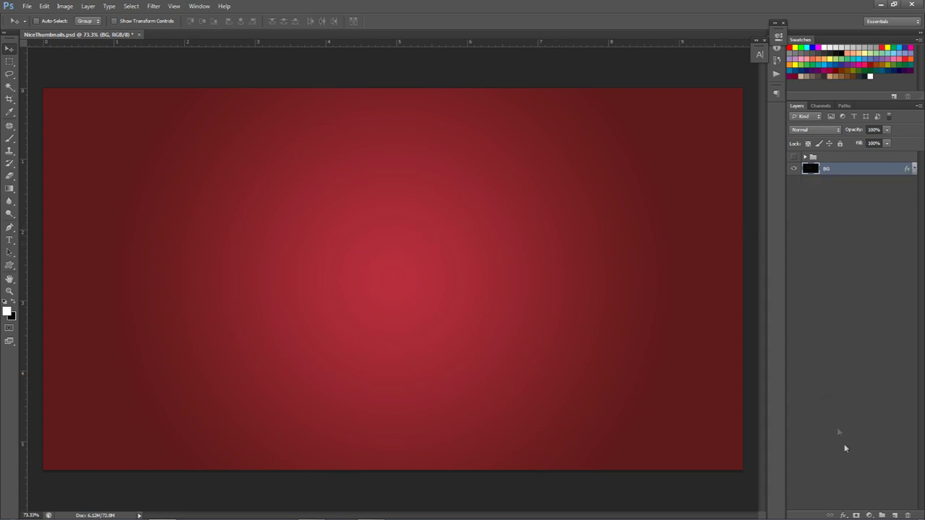
Add a new layer above BG and show the finished design group for reference
left_click(894, 516)
left_click(795, 157)
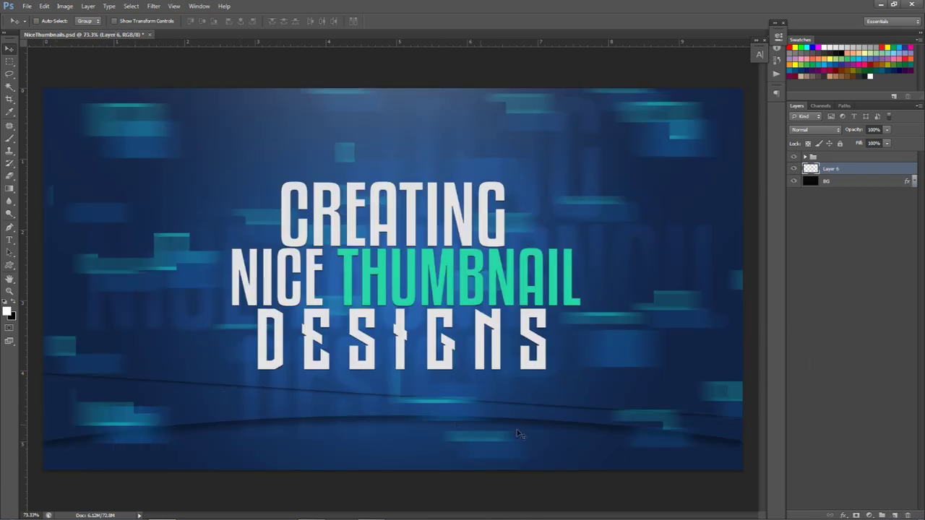
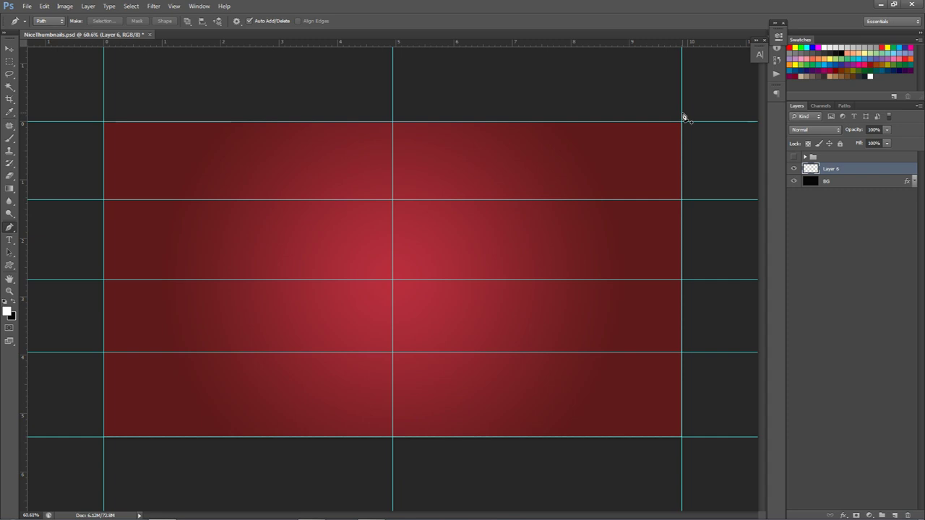
Add vertical guides at about 2.5 and 7.5 and a horizontal guide at about 4.7, and start a pen path at its left canvas-edge intersection
left_click_drag(24, 79, 250, 76)
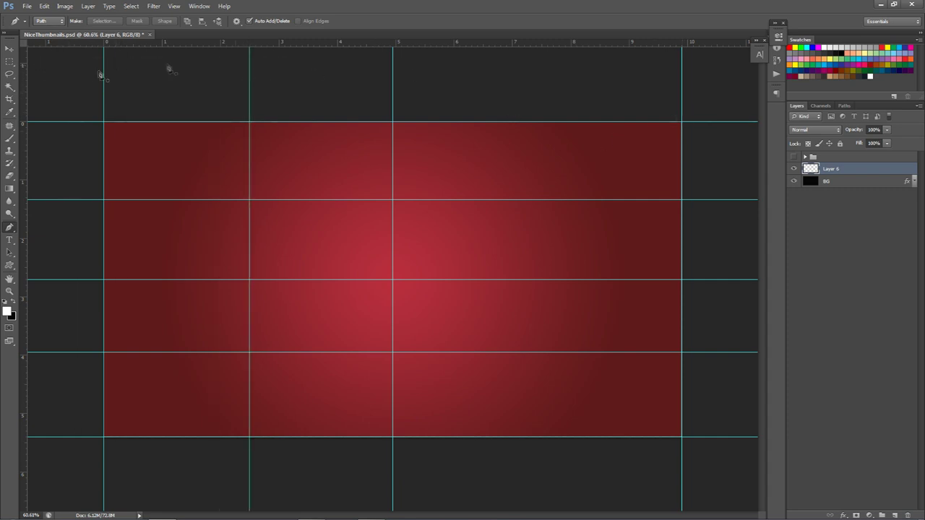
left_click_drag(23, 78, 541, 85)
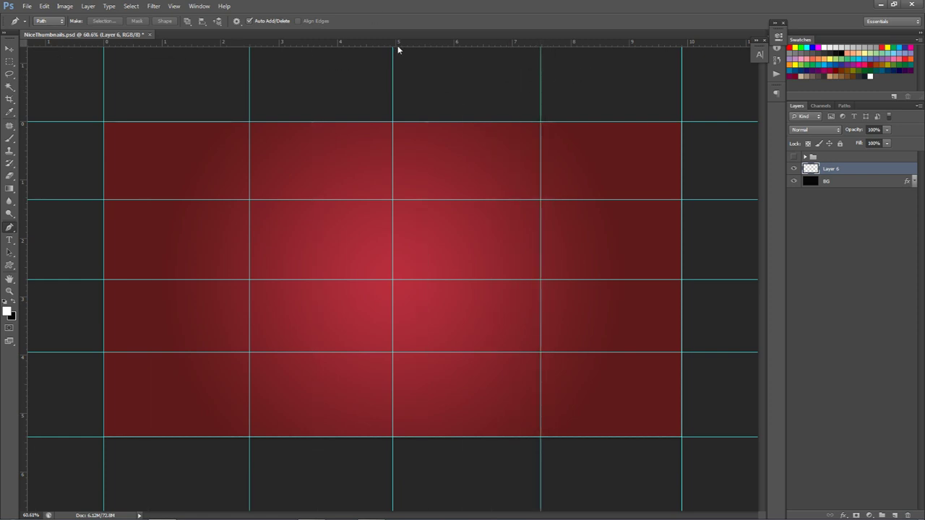
left_click_drag(411, 44, 383, 43)
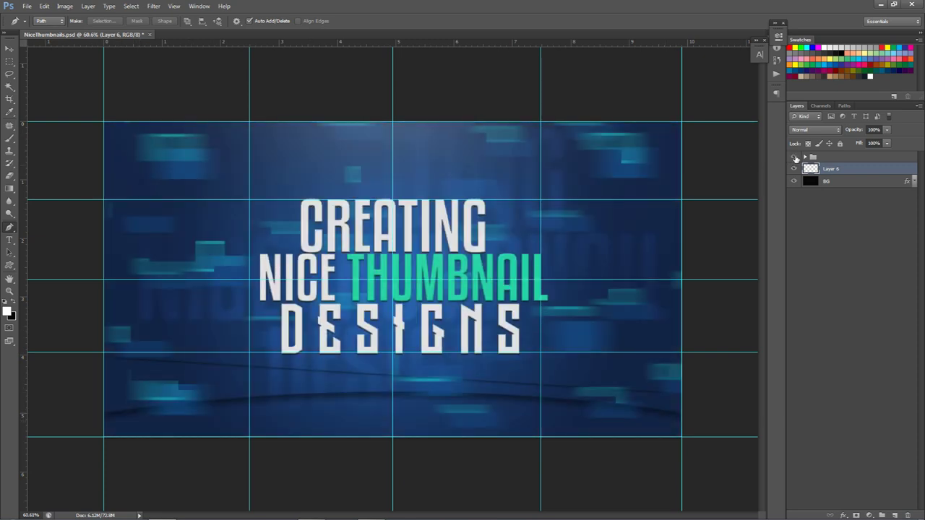
left_click_drag(421, 45, 453, 394)
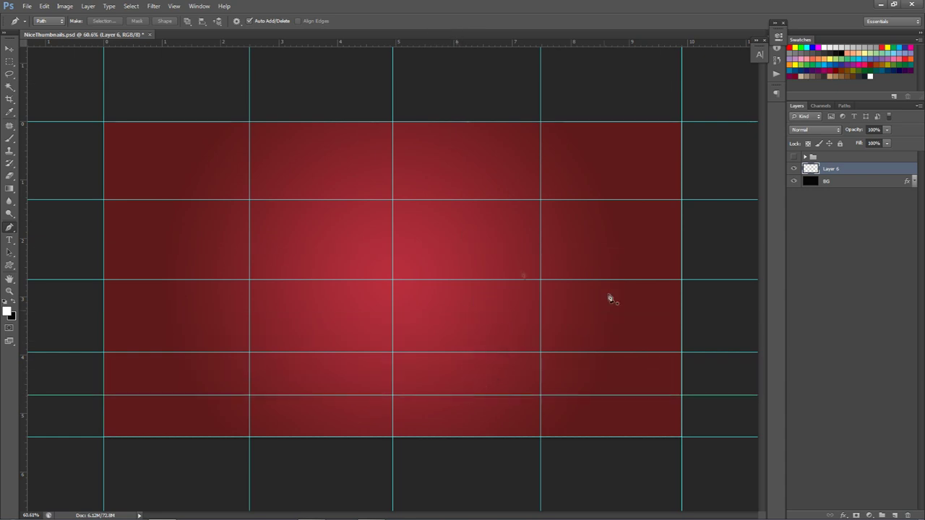
left_click(104, 395)
left_click_drag(683, 396, 470, 346)
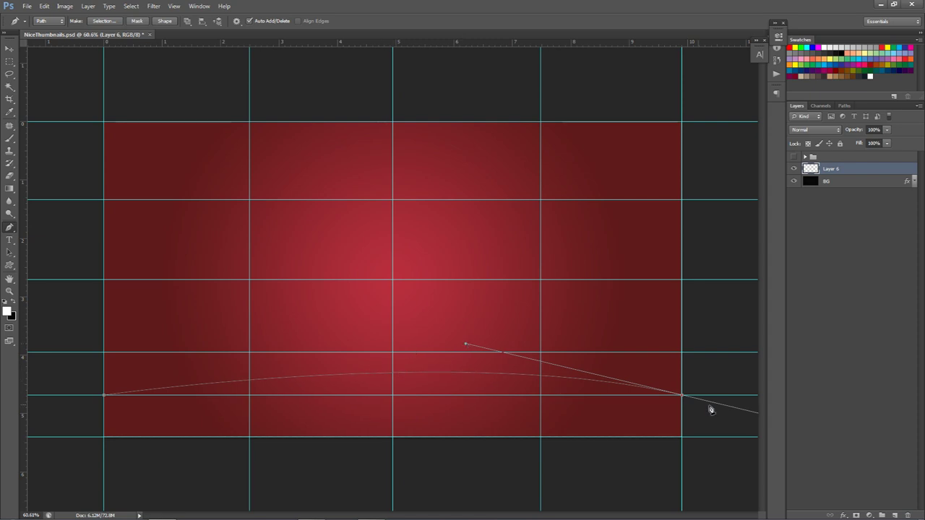
left_click(682, 396, "alt")
key("ctrl+z")
left_click_drag(466, 344, 426, 335)
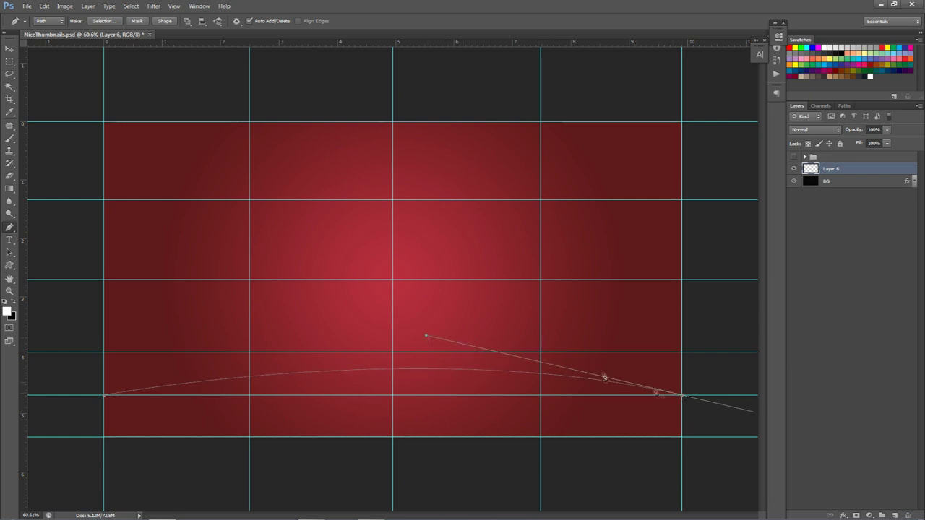
right_click(595, 360)
left_click(626, 178)
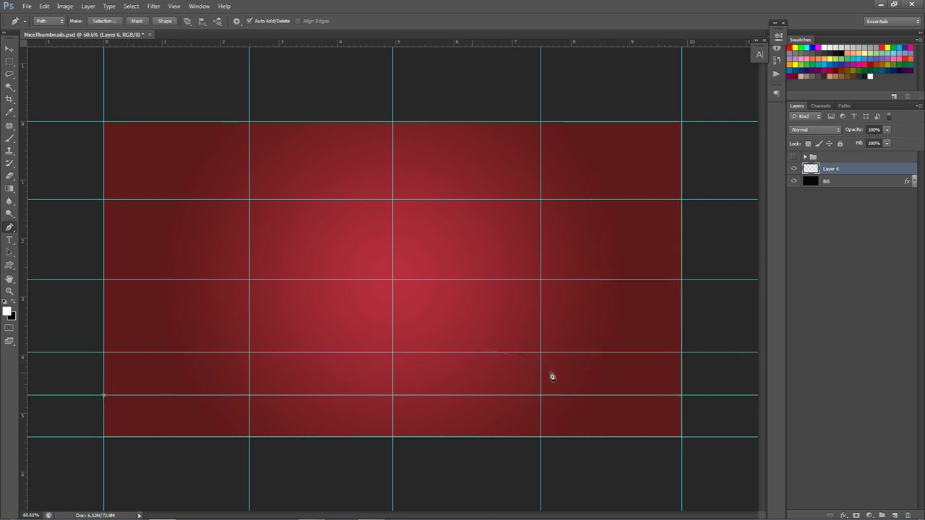
Draw a shallow arch along the lowest interior guide to the right canvas edge, and close the path with straight segments below the canvas
left_click(682, 396)
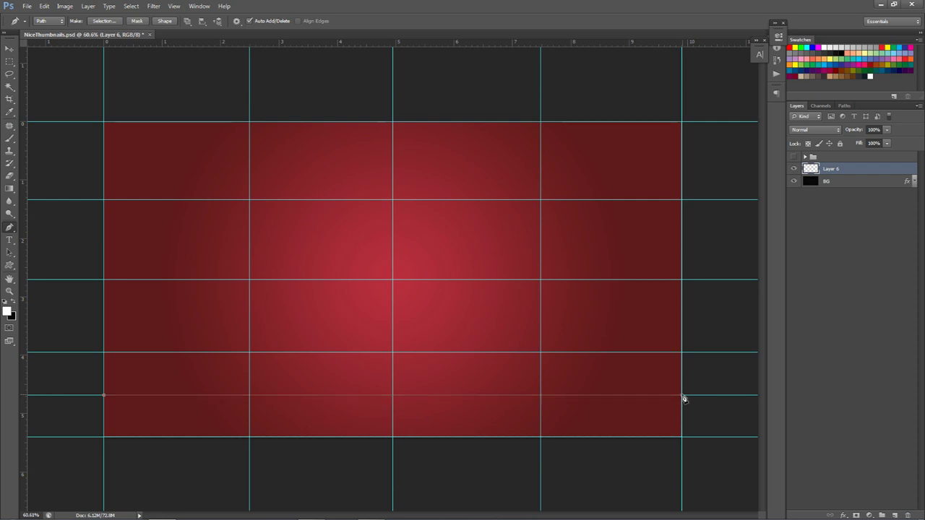
left_click_drag(682, 395, 762, 466)
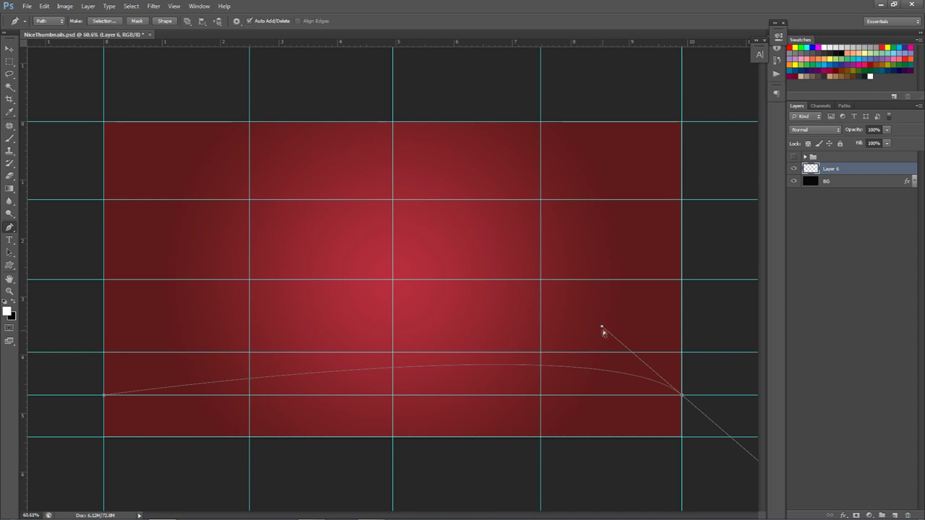
left_click_drag(602, 327, 416, 339)
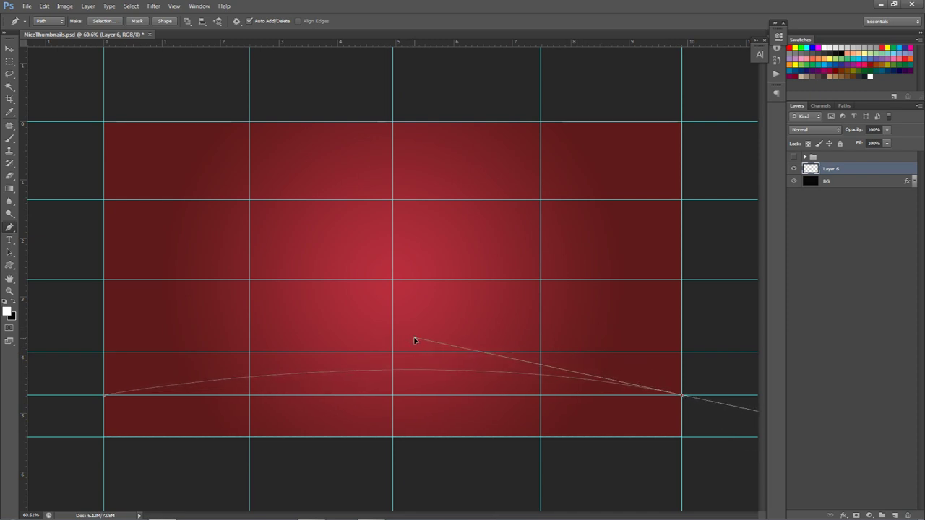
left_click(682, 396, "alt")
left_click(682, 466)
left_click(104, 471)
left_click(104, 397)
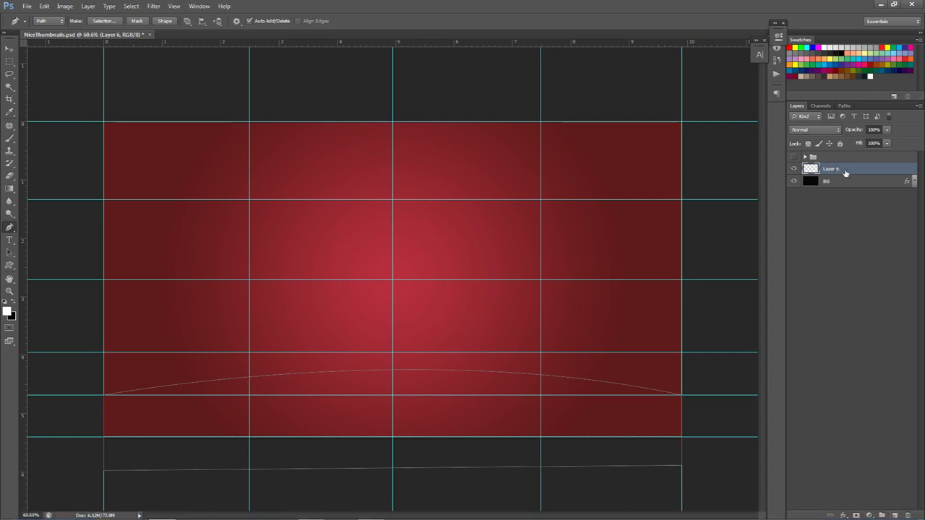
Fill the closed arch path with magenta on Layer 6 and delete the path
right_click(525, 207)
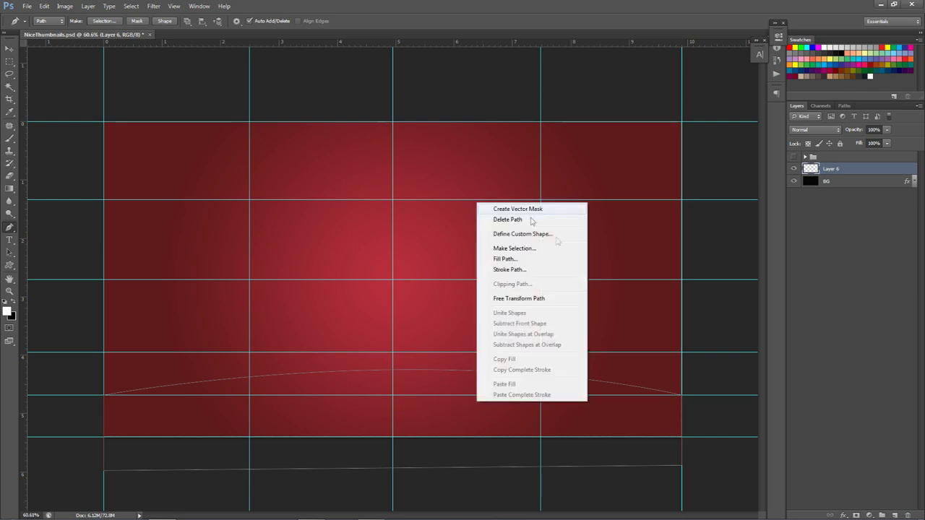
left_click(501, 255)
left_click(526, 137)
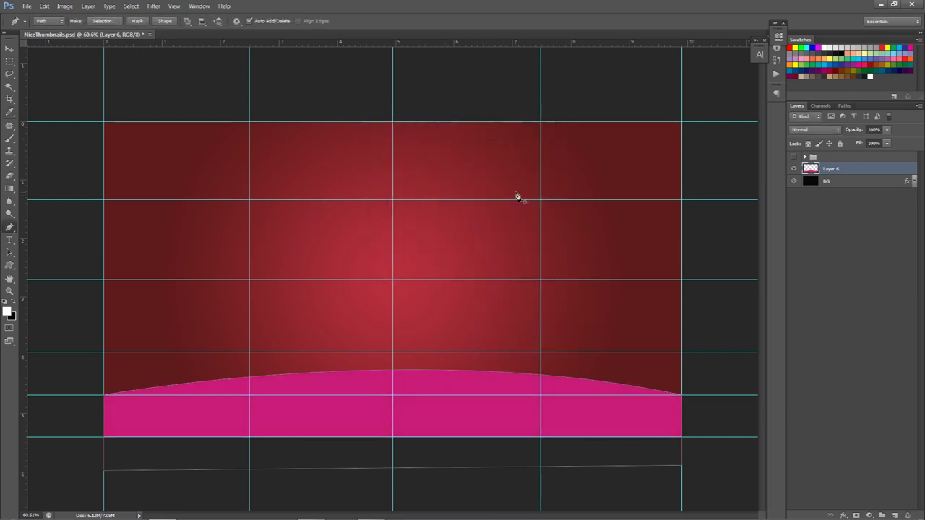
right_click(470, 192)
left_click(482, 196)
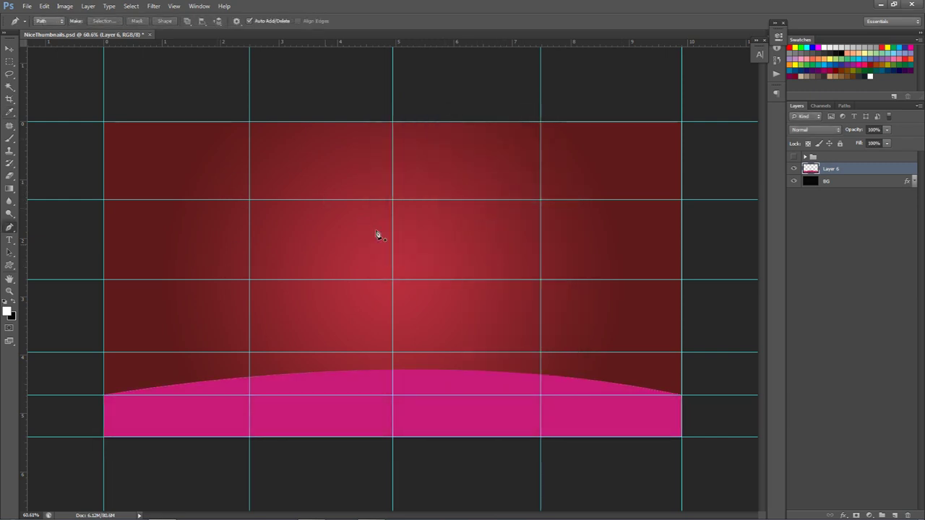
Hide the guides and set Layer 6's fill to 0%
key("ctrl+semicolon")
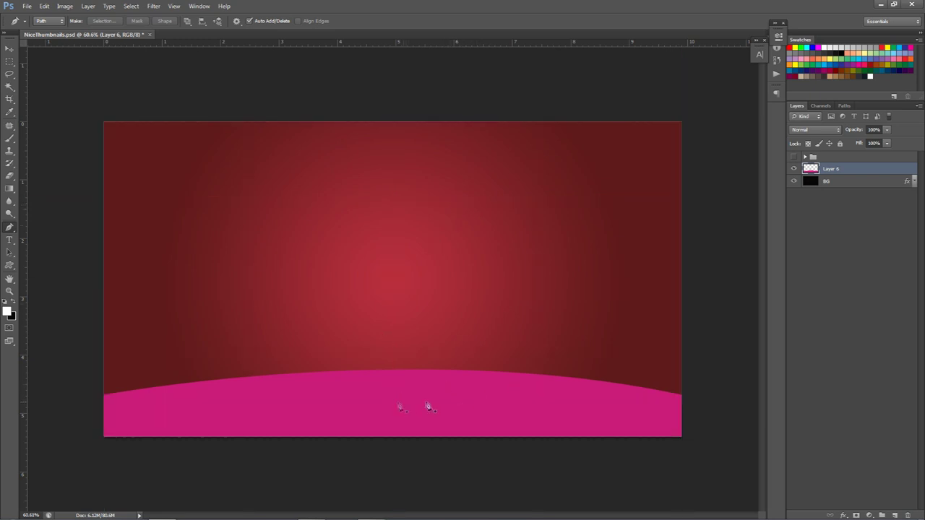
key("v")
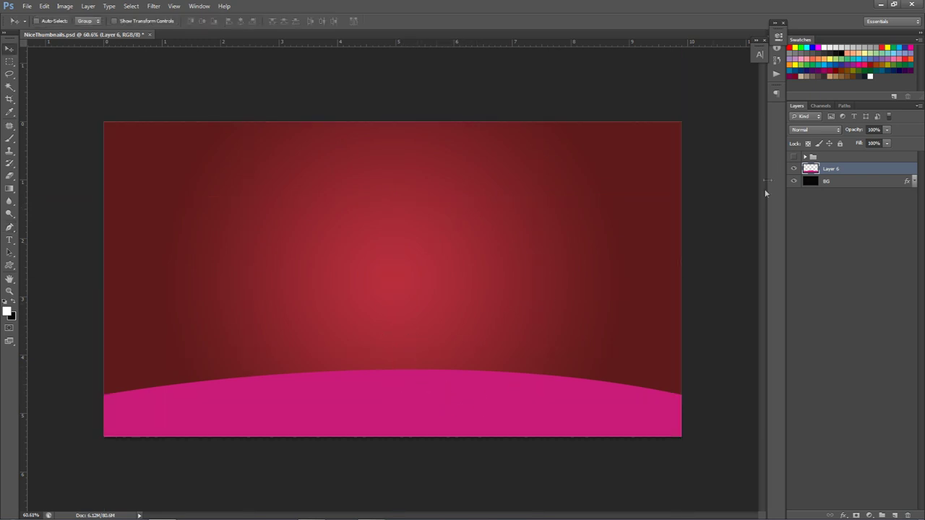
left_click(888, 143)
left_click_drag(879, 154, 526, 171)
left_click(835, 167)
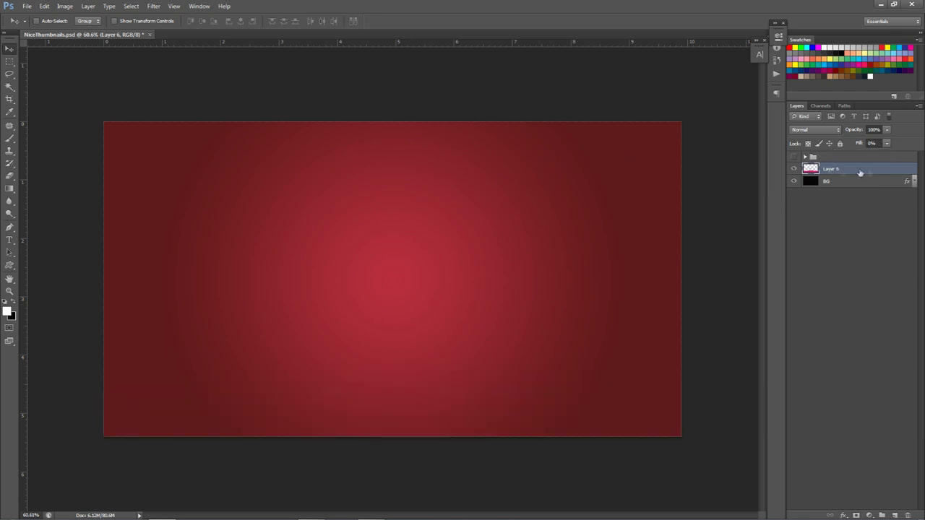
Add a Multiply inner shadow to Layer 6 at 75% opacity, 90° angle and 1 px distance, without global light
key("ctrl+plus")
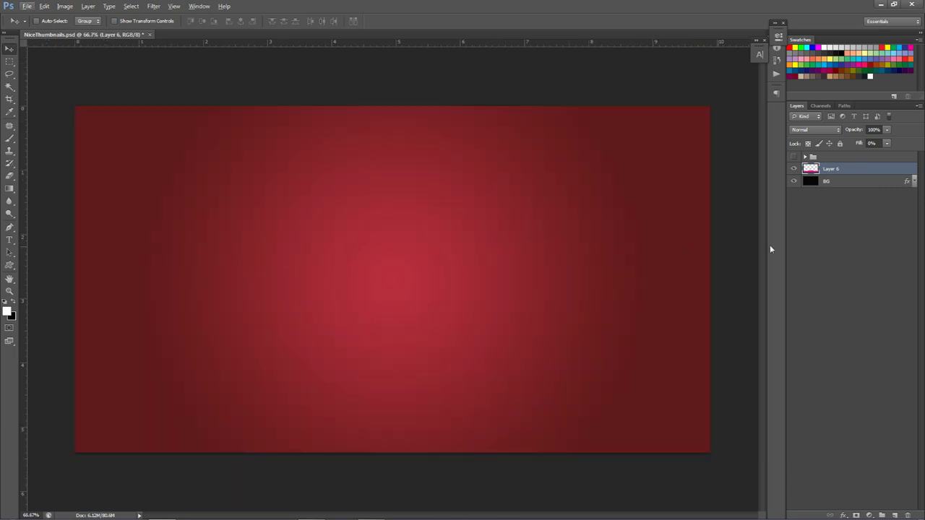
double_click(855, 172)
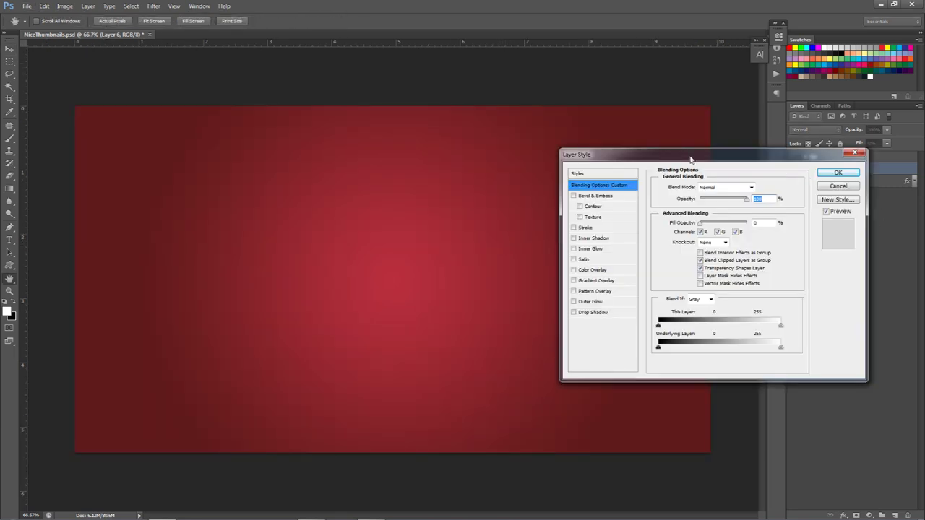
left_click_drag(692, 161, 477, 126)
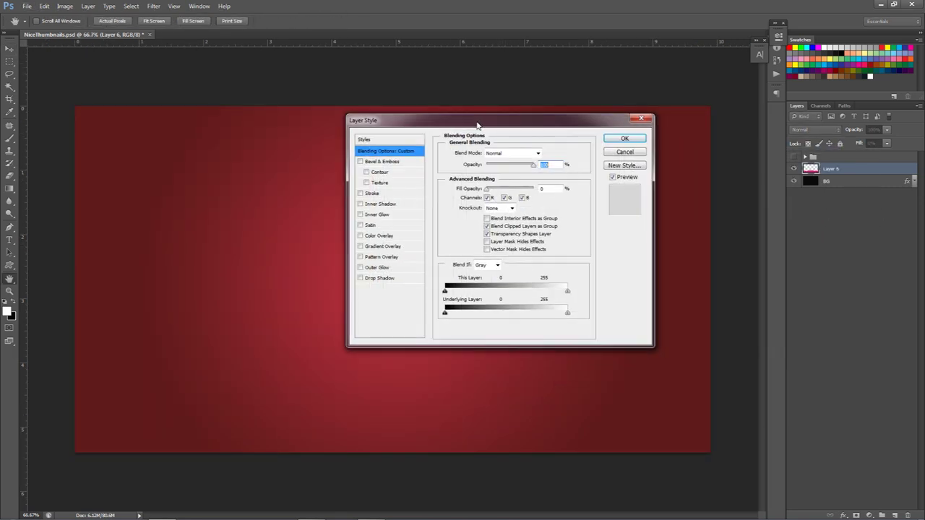
left_click(378, 205)
left_click_drag(479, 217, 485, 219)
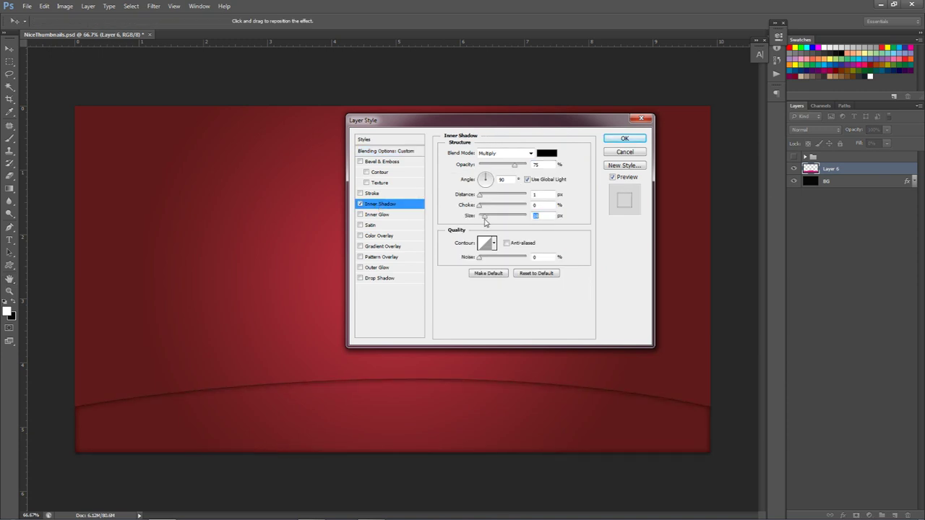
left_click(528, 179)
Try a drop shadow with a size of 0 on Layer 6 in place of the inner shadow
left_click(360, 204)
left_click(380, 277)
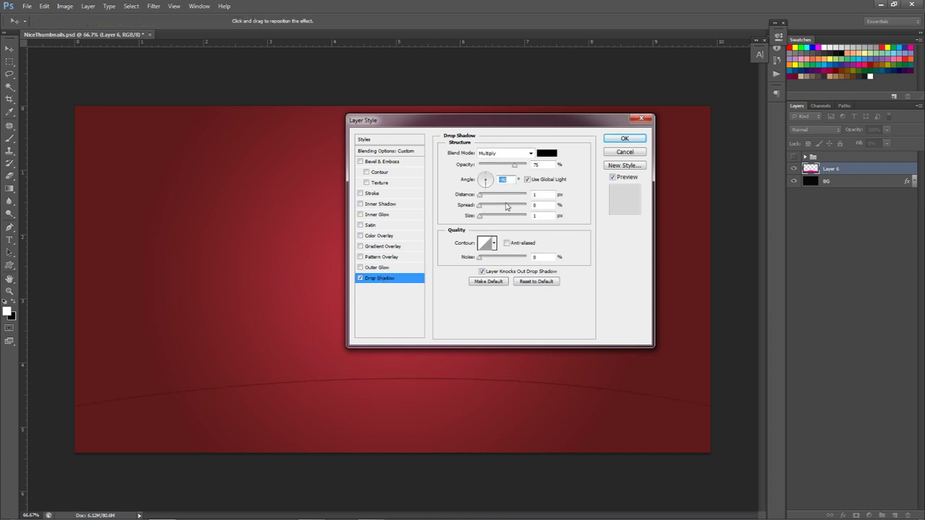
mouse_move(480, 217)
left_mouse_down()
mouse_move(470, 216)
mouse_move(489, 221)
mouse_move(470, 217)
left_mouse_up()
type("0")
left_click(361, 278)
Enable the inner shadow on Layer 6 again, enlarge its size for a softer edge, and apply the style
left_click(375, 204)
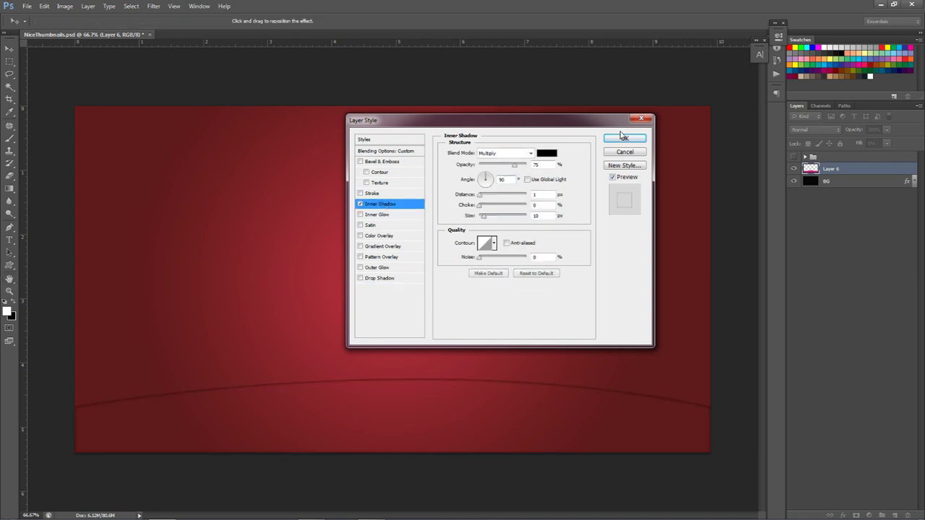
left_click(489, 217)
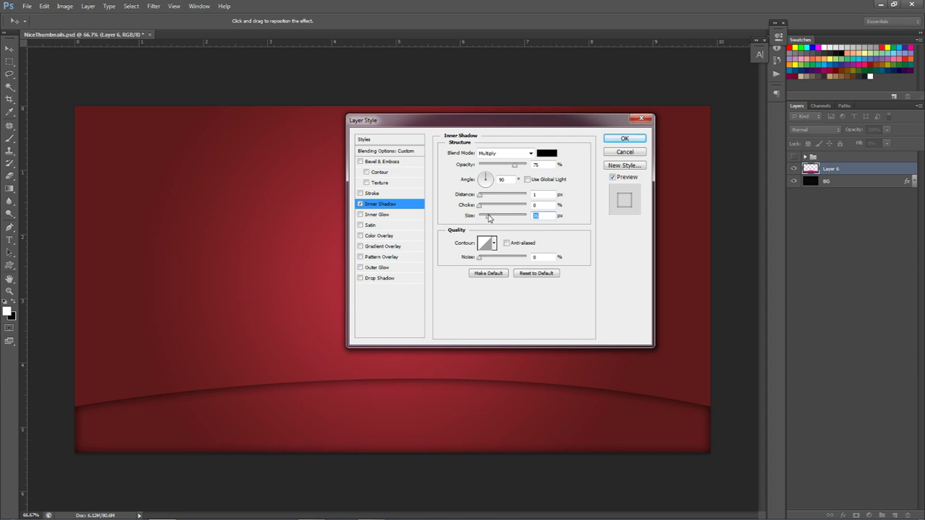
left_click(625, 138)
Lower the curved floor shape on Layer 6 until its peak meets the lowest interior horizontal guide
left_click_drag(519, 272, 520, 285)
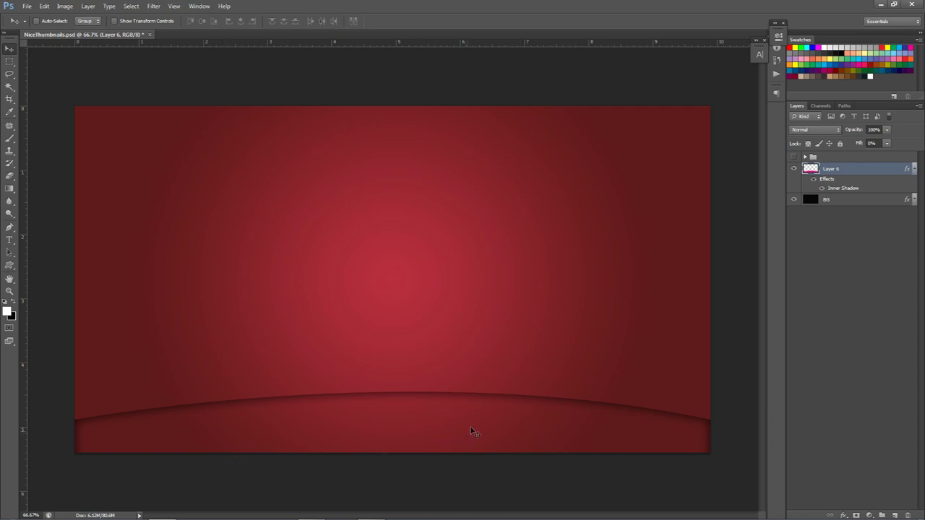
key("Down")
key("Down")
key("Down")
key("Down")
key("Down")
key("Down")
key("Down")
key("Down")
key("Down")
key("Down")
key("Down")
key("Down")
key("Down")
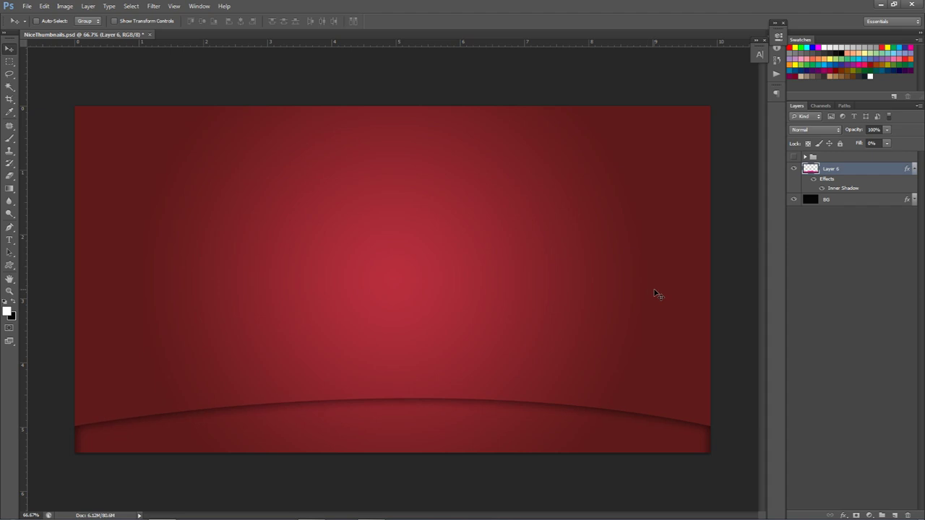
key("ctrl+semicolon")
key("shift+Down")
key("ctrl+semicolon")
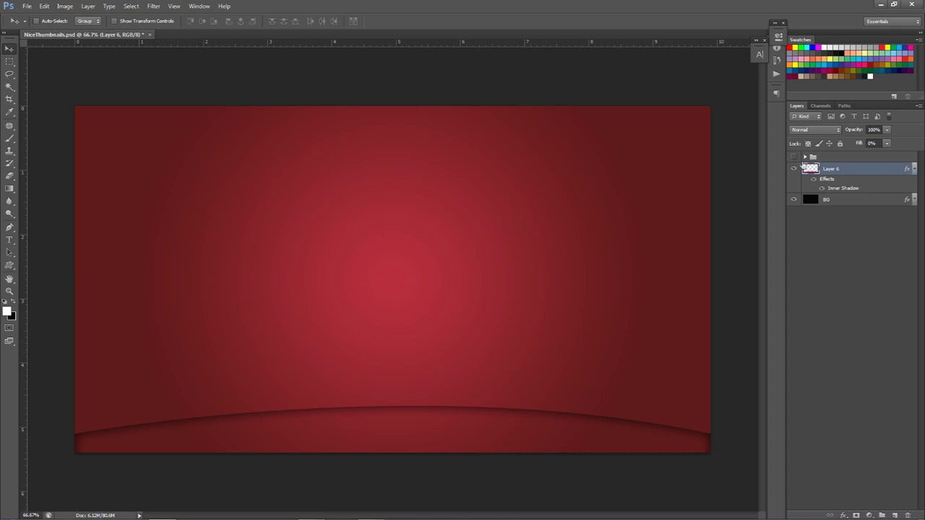
On a new layer, draw a closed path along the canvas's upper corners with a lower edge sloping from about 3.9 at left to 4.7 at right
left_click(795, 157)
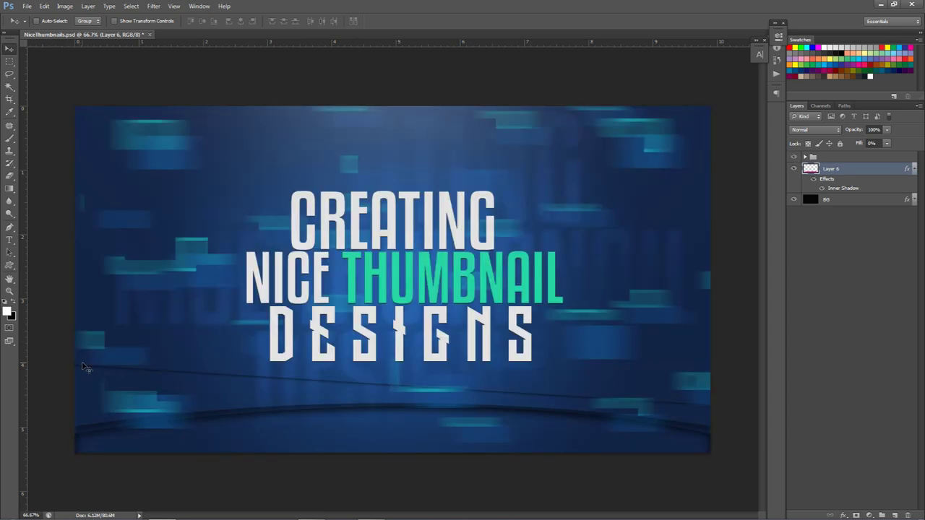
left_click(794, 157)
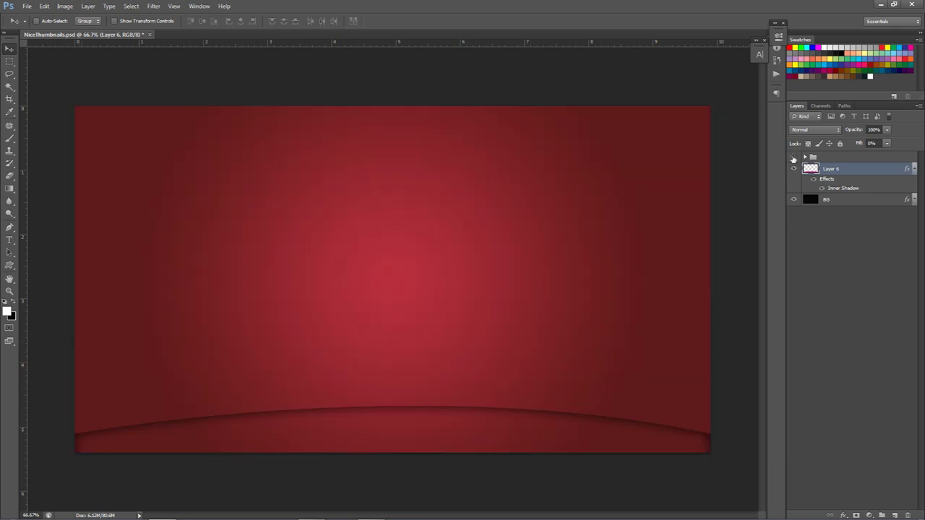
left_click(895, 513)
key("p")
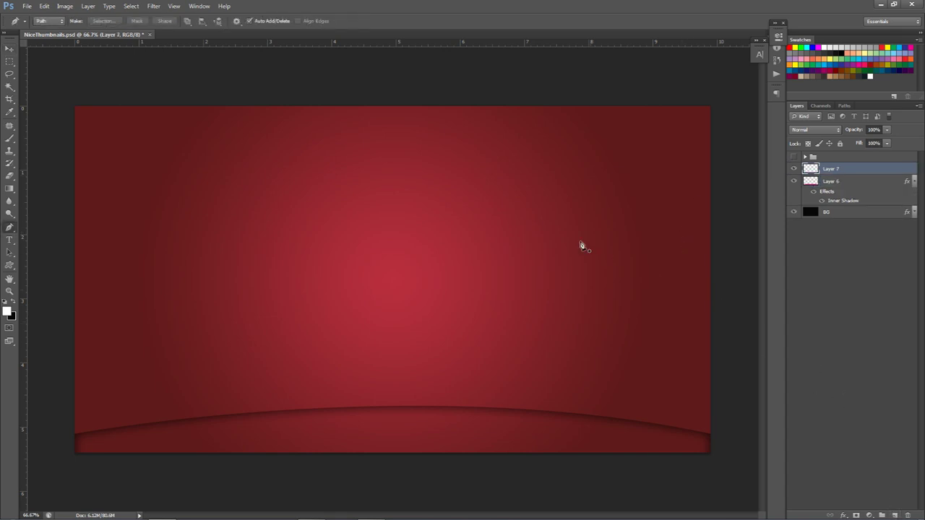
key("ctrl+semicolon")
left_click(75, 359)
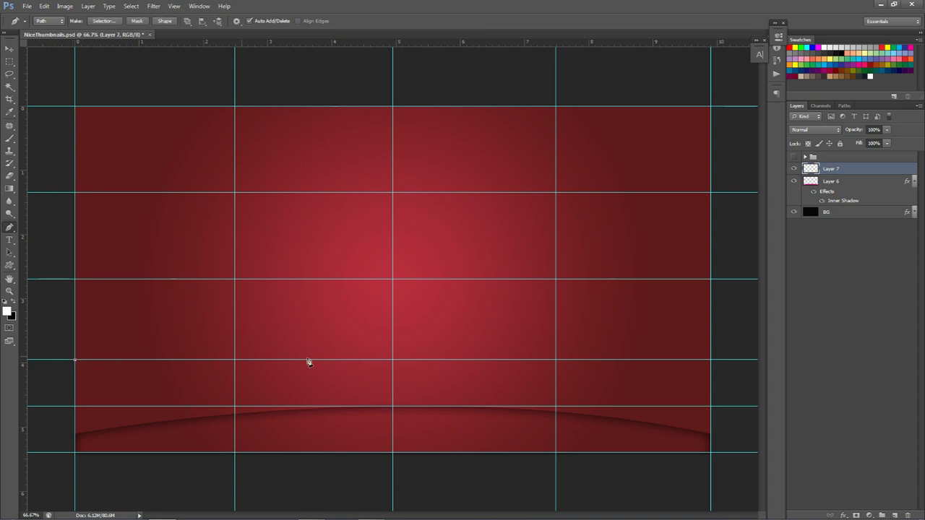
left_click(711, 406)
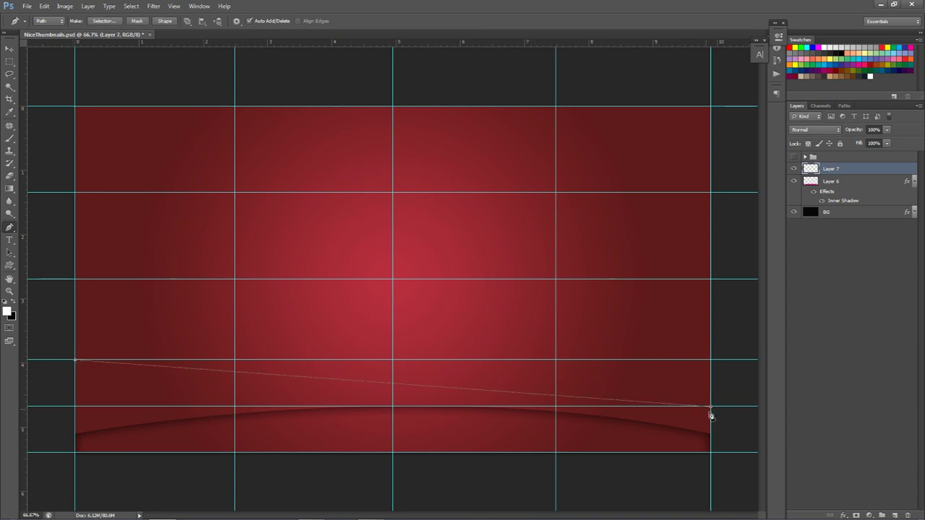
left_click(710, 106)
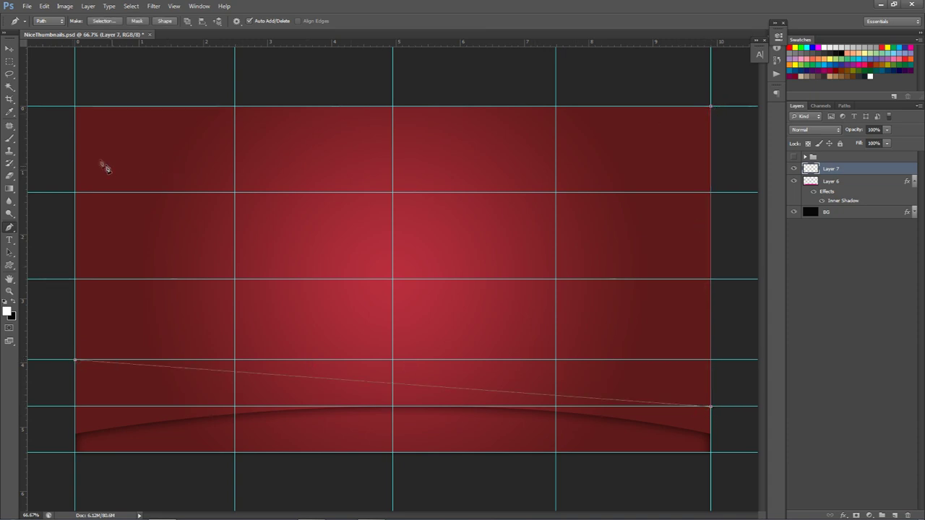
left_click(76, 106)
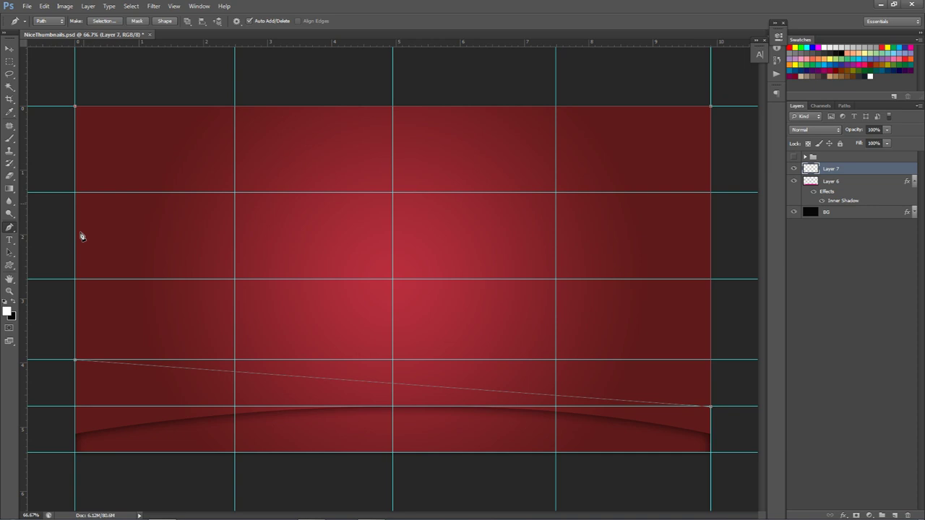
left_click(76, 361)
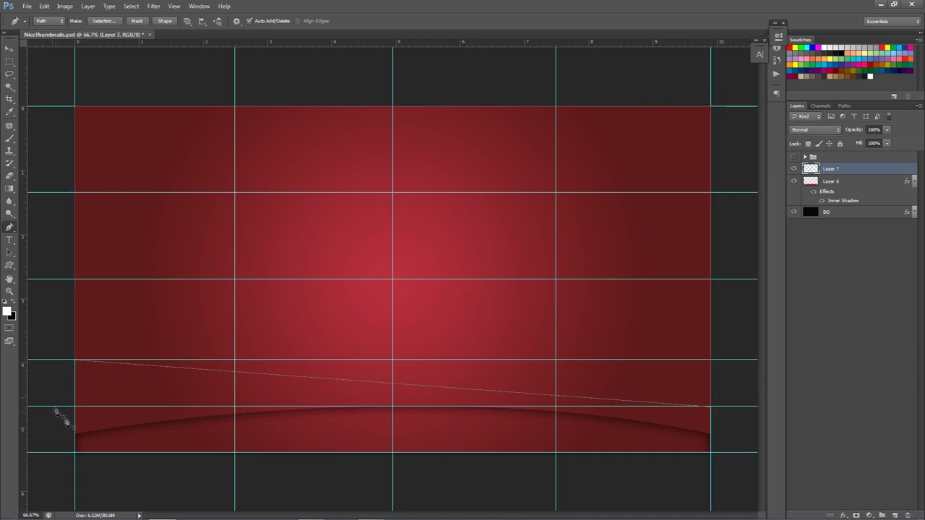
Fill the closed sloping path with grey #656565 on Layer 7 and delete the path
right_click(431, 181)
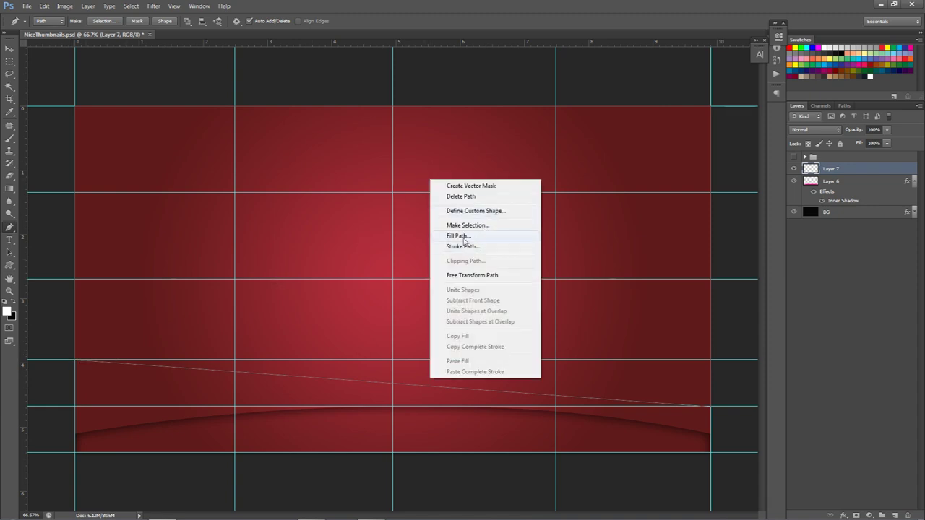
left_click(459, 237)
left_click(463, 144)
left_click(448, 171)
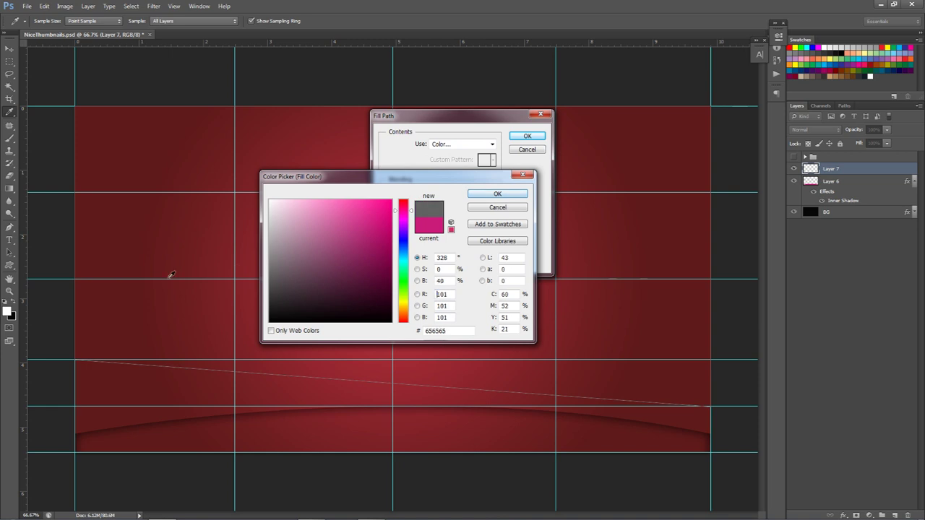
left_click(497, 194)
left_click(527, 135)
right_click(589, 147)
left_click(622, 163)
Hide the guides and set Layer 7's fill to 0%
key("ctrl+semicolon")
left_click(887, 143)
left_click_drag(891, 155, 835, 155)
Add an inner shadow to Layer 7 at a -90° angle with global light and a slightly larger, soft size
double_click(850, 170)
left_click(378, 205)
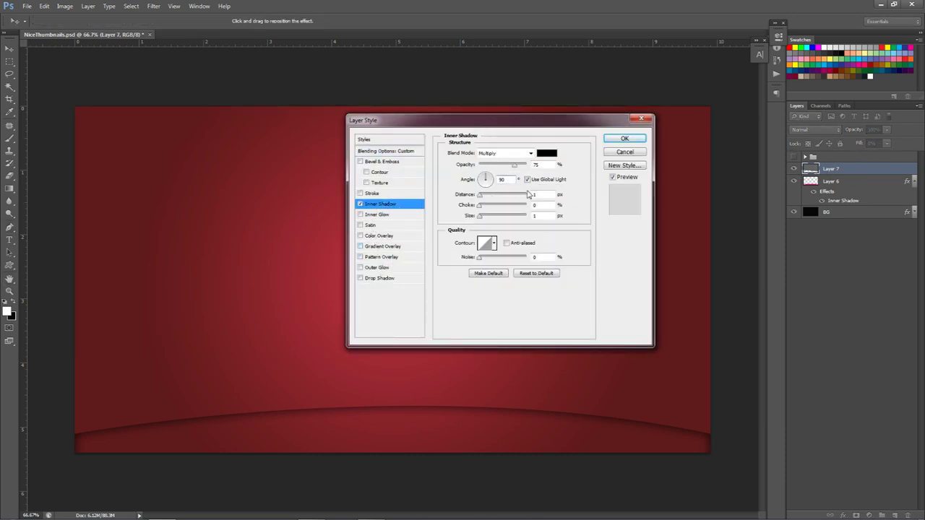
type("-")
left_click(483, 217)
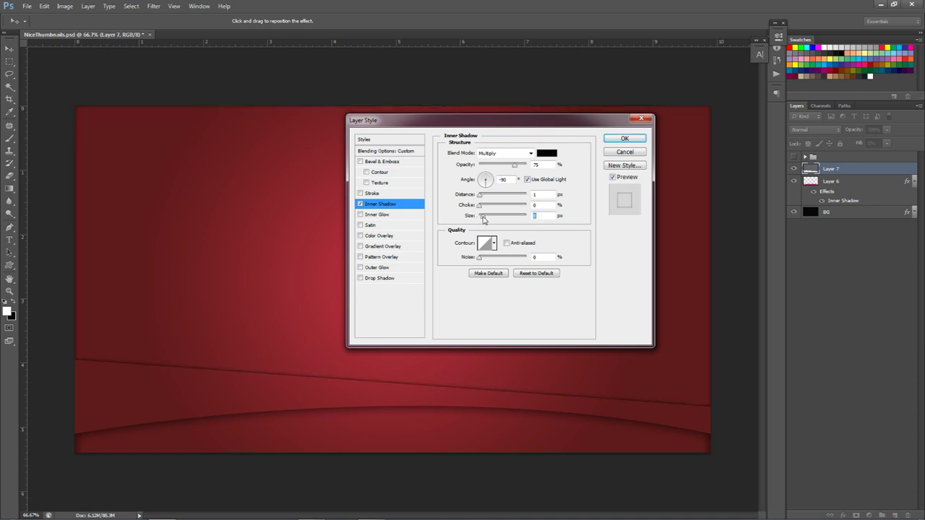
left_click(618, 142)
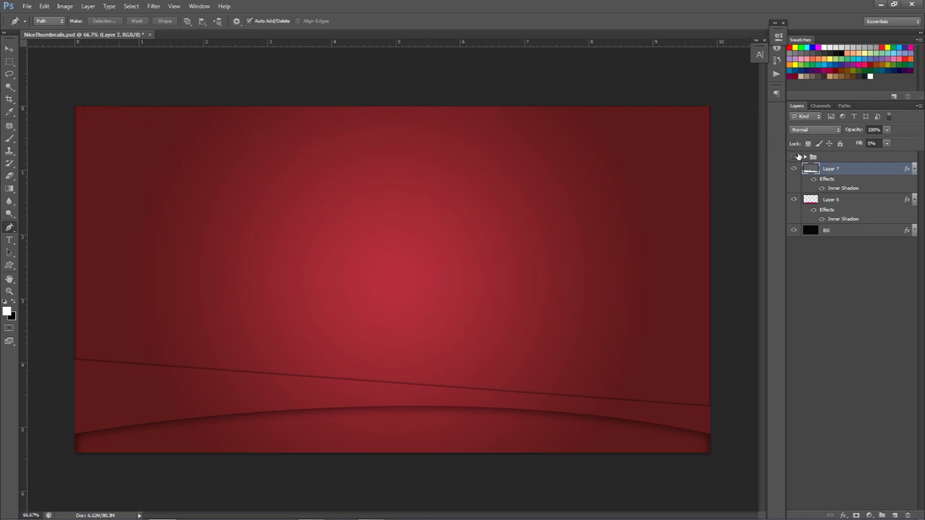
Rasterize Layer 7's layer style
right_click(859, 171)
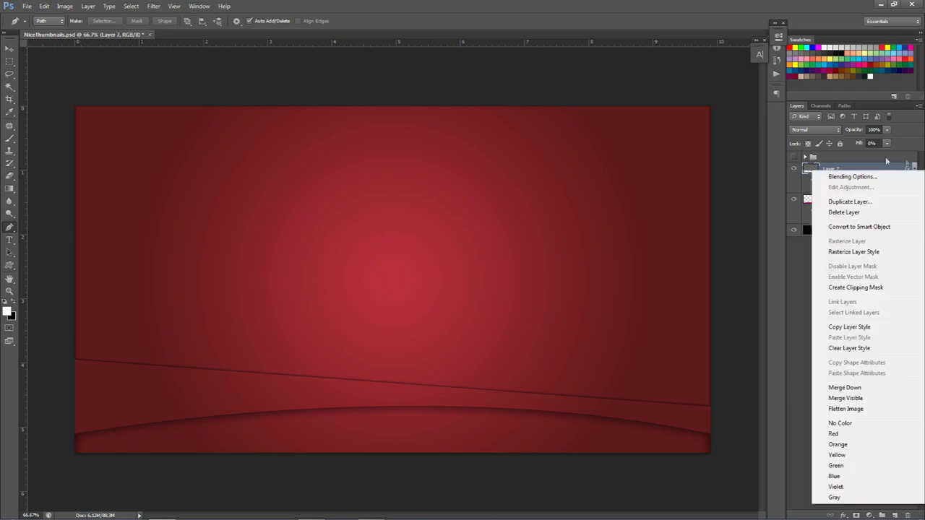
left_click(860, 254)
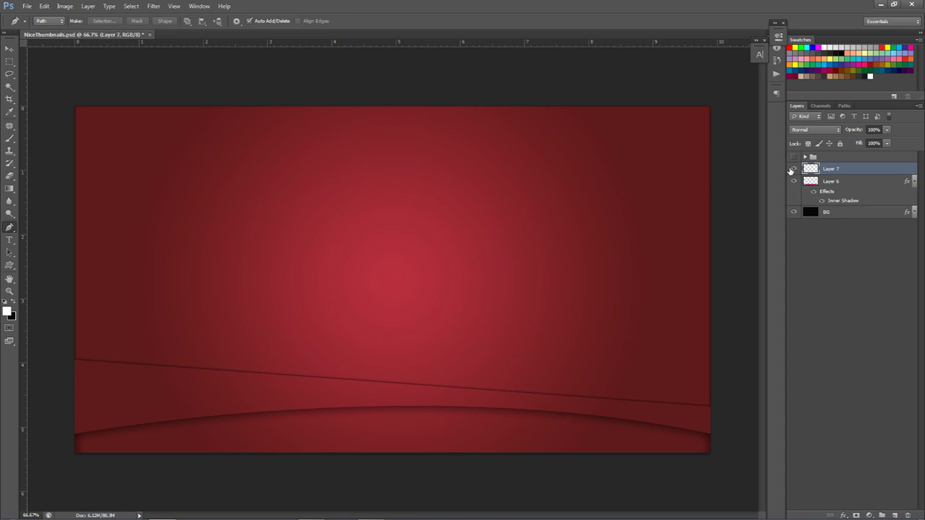
key("e")
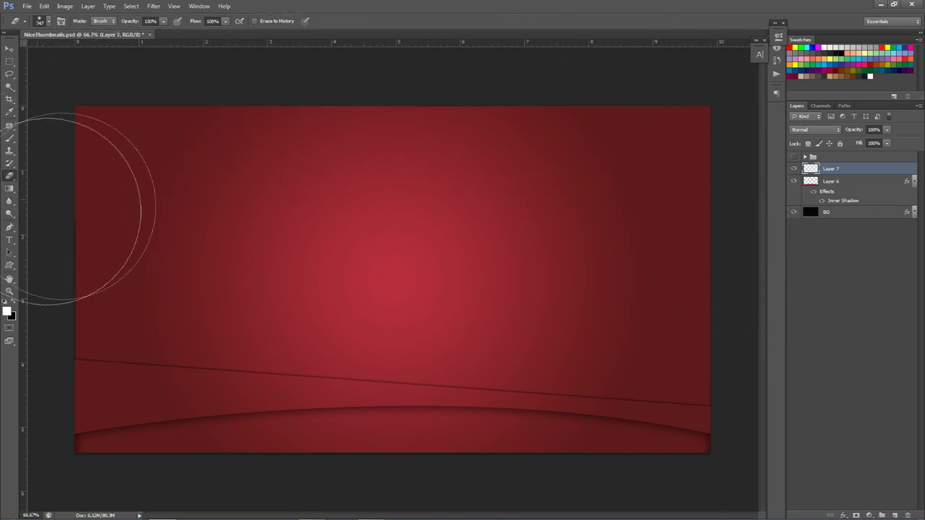
key("v")
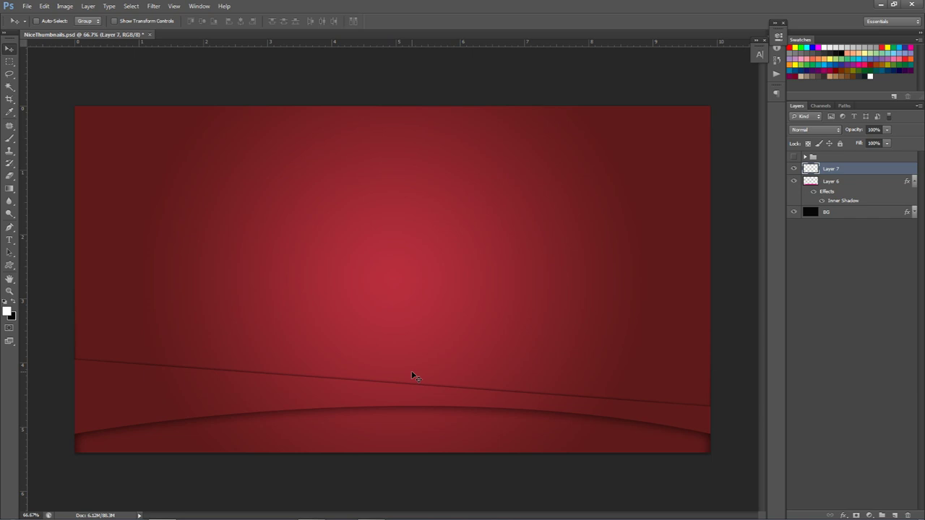
Add the white title text "CREATING" in Long Shot at 31.3 pt on the canvas's upper half and select all its characters
key("t")
left_click(390, 244)
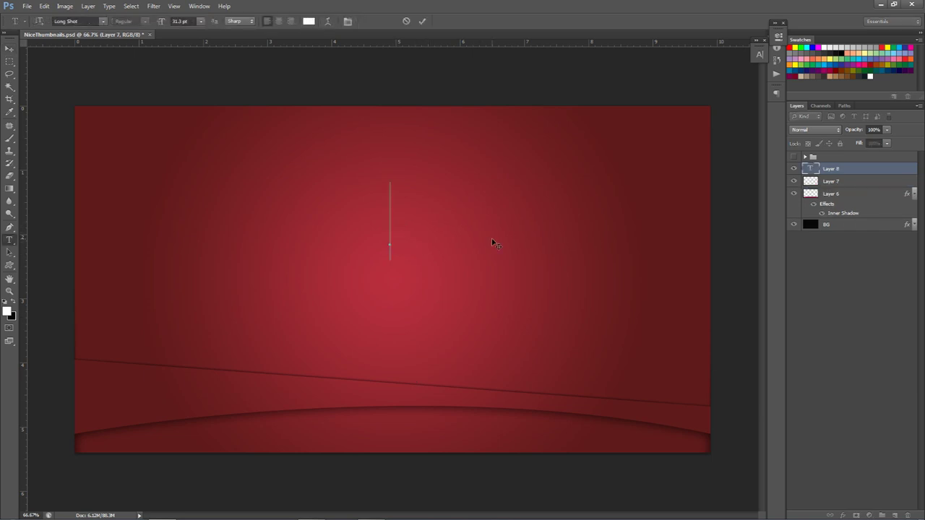
type("CREATING")
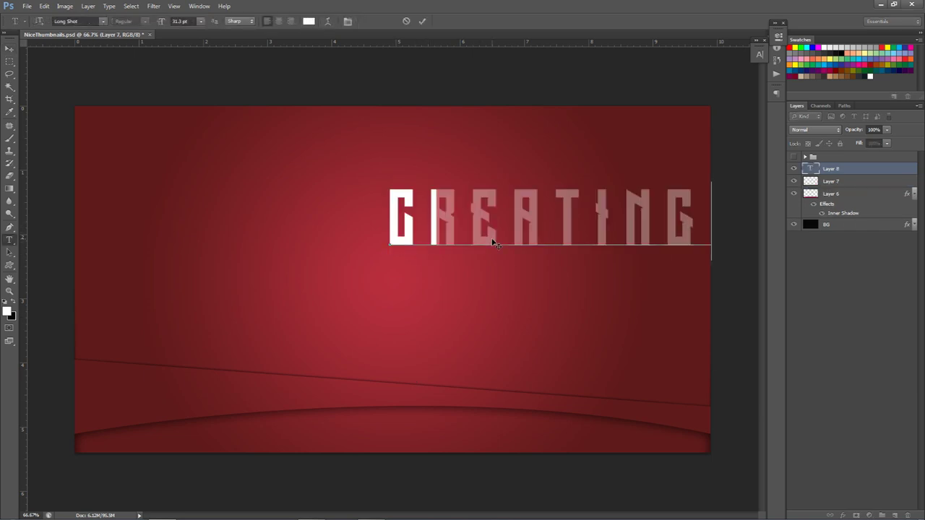
key("ctrl+a")
Show the Character Styles panel, dock the Character panel beneath it, and expand the Character settings
left_click(759, 56)
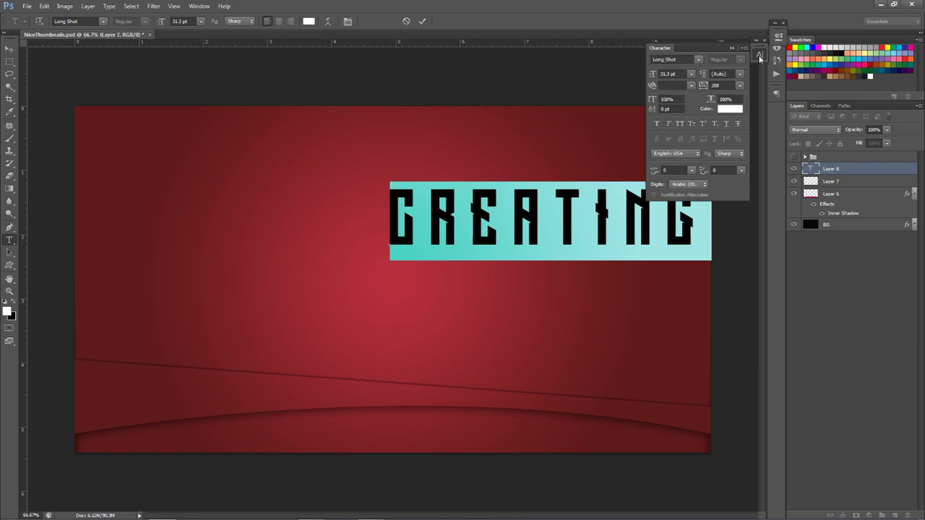
left_click(200, 6)
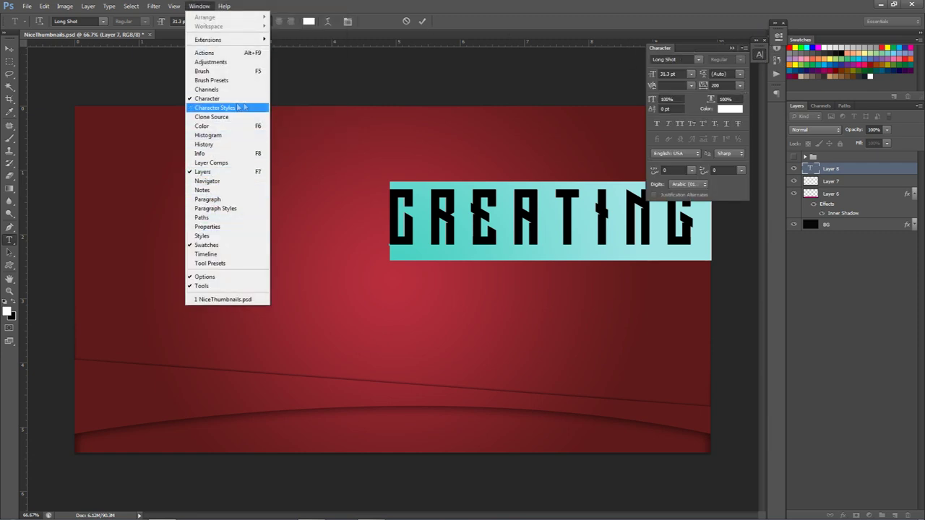
left_click(215, 107)
left_click(197, 7)
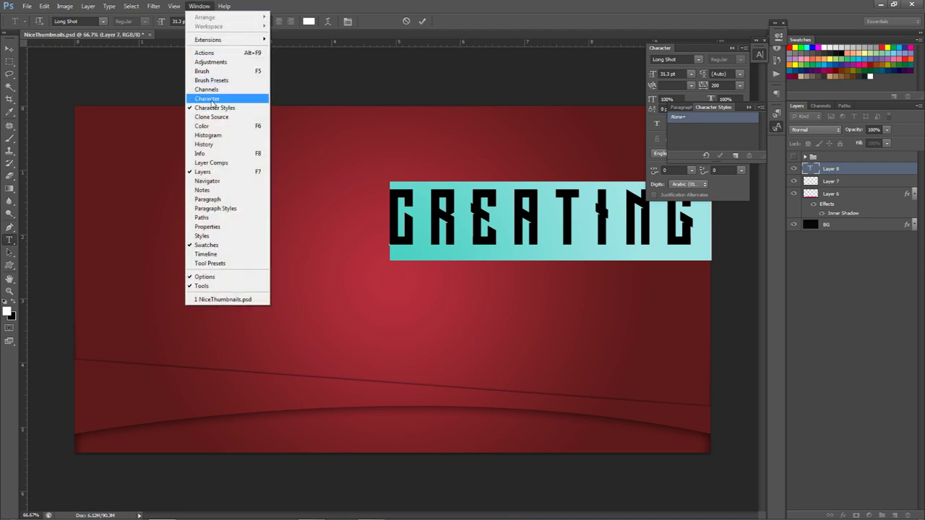
left_click(213, 93)
left_click(760, 56)
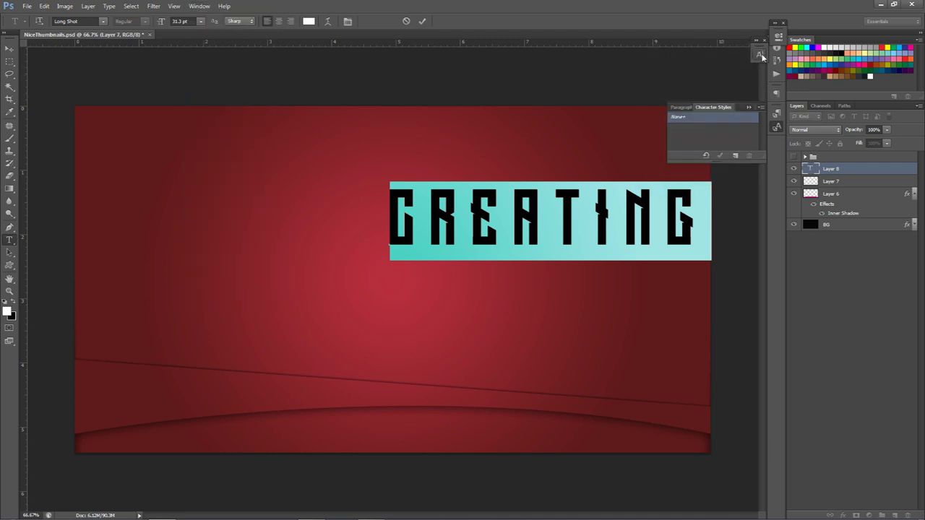
left_click(760, 56)
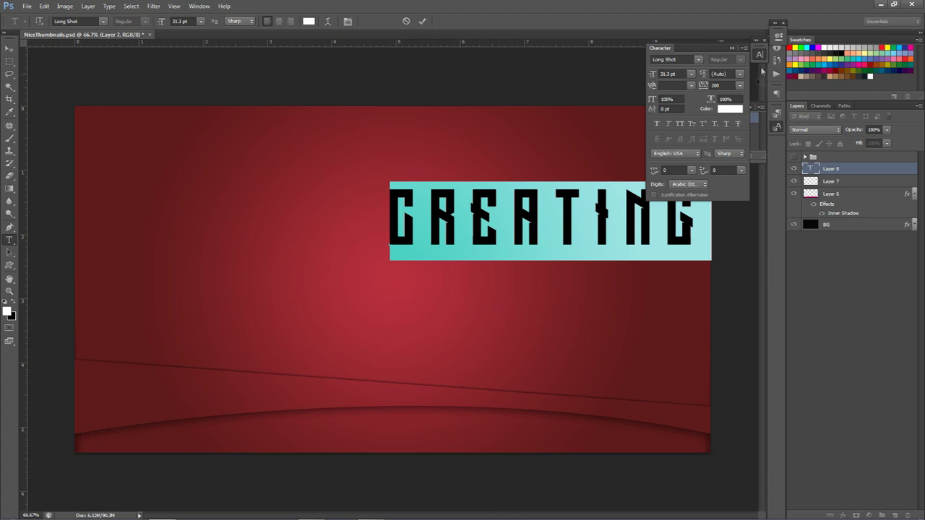
left_click_drag(760, 55, 777, 141)
left_click(778, 149)
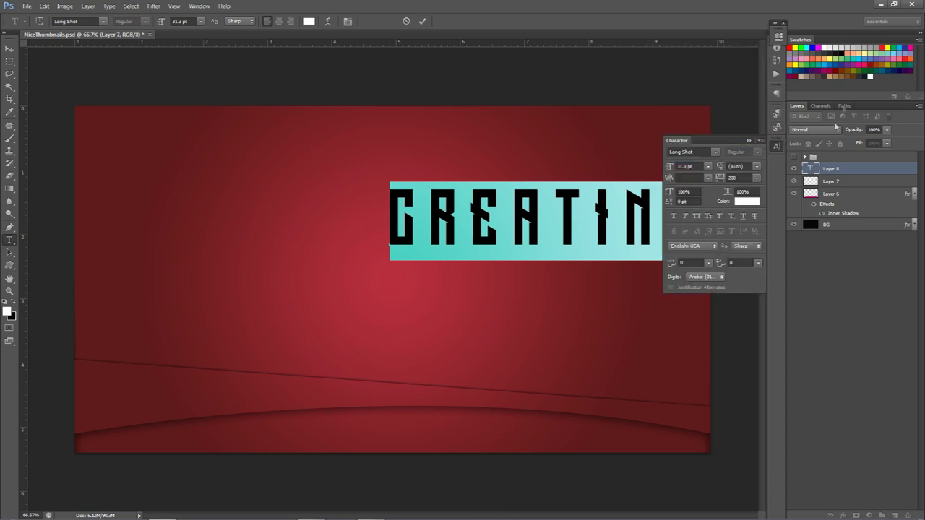
Float the Character panel over the canvas and set the selected CREATING text's tracking to 0
left_click_drag(778, 149, 750, 68)
left_click(748, 66)
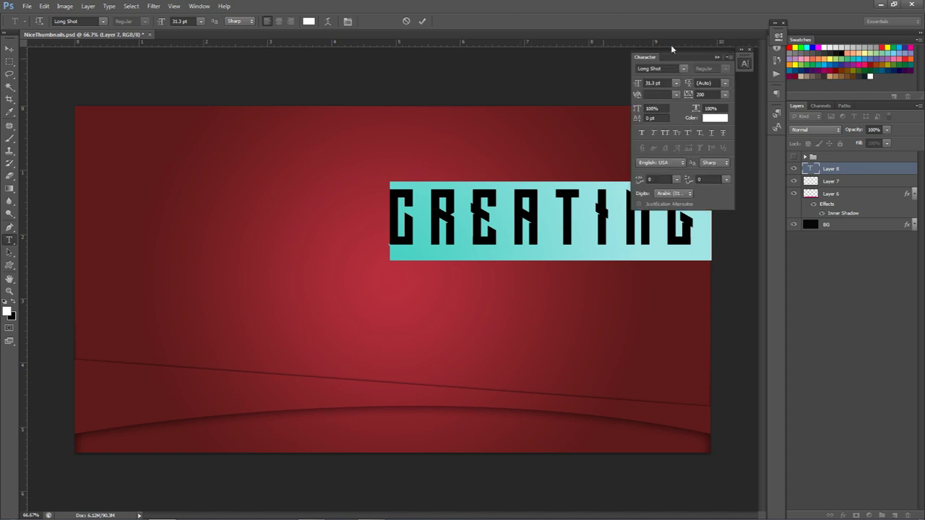
left_click(706, 95)
type("200")
key("Return")
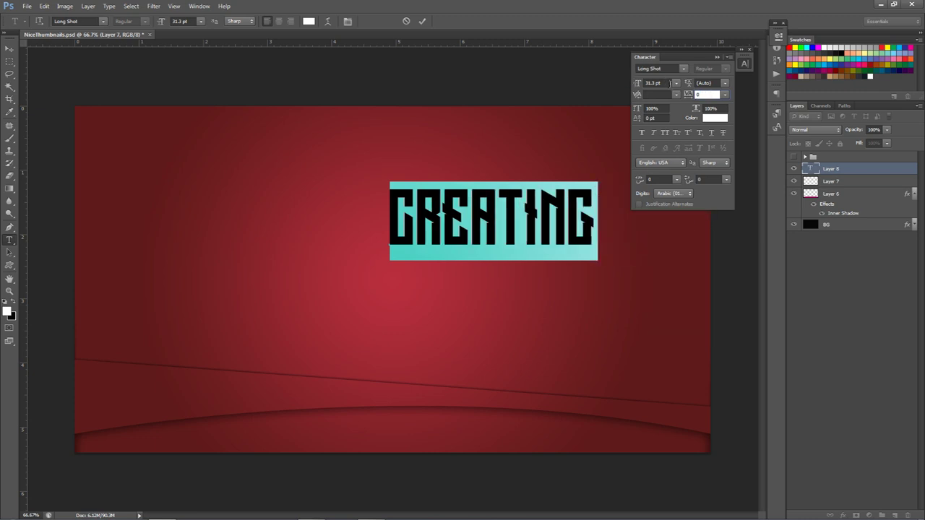
Change the CREATING title's font to Kenyan Coffee and commit the text edit
left_click(669, 66)
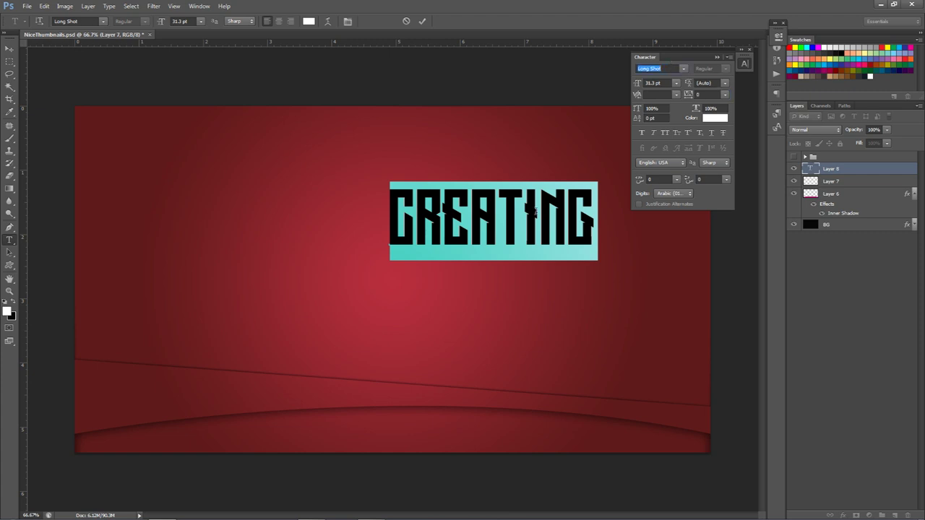
type("K")
key("Return")
left_click(423, 21)
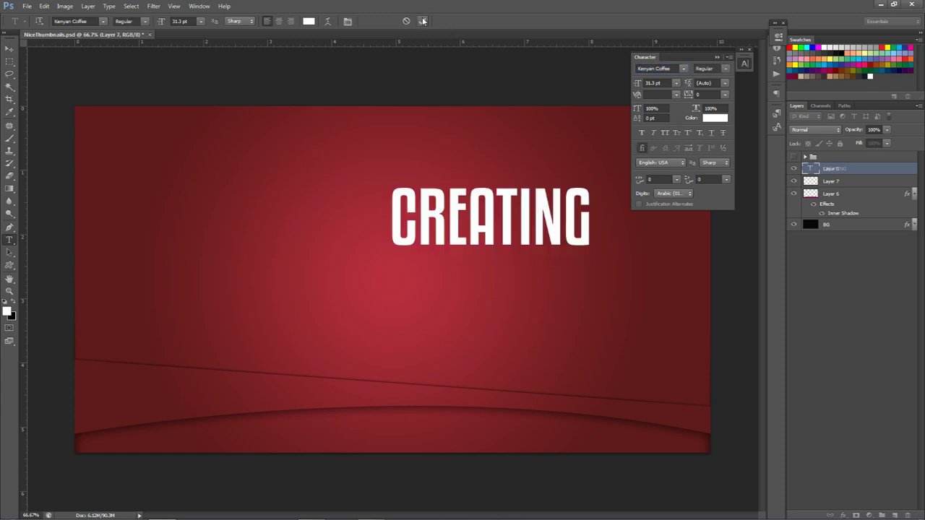
Move the CREATING title to the canvas's centre with the guides shown and duplicate it directly below
key("v")
left_click_drag(524, 224, 446, 286)
key("ctrl+semicolon")
Replace the lower CREATING copy's text with "NICE THUMBNAIL" and commit it
key("t")
double_click(445, 290)
left_click(443, 293)
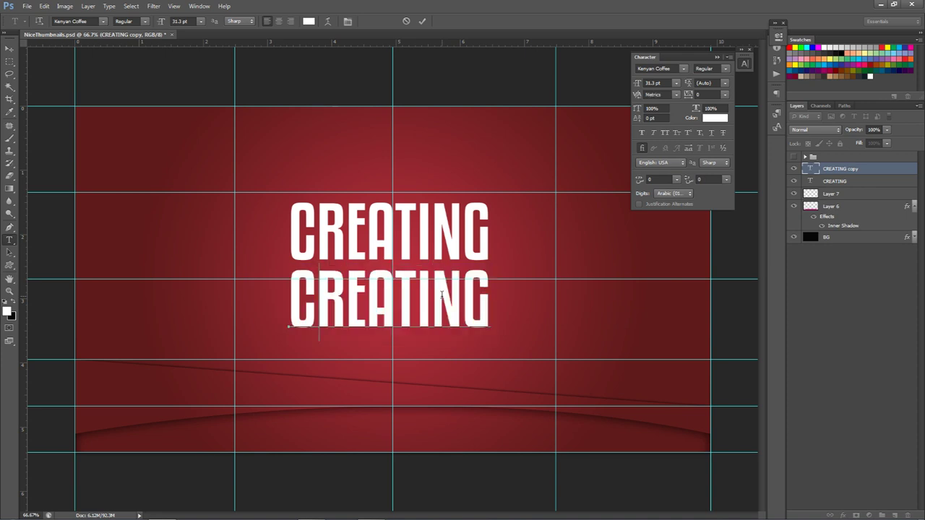
key("ctrl+a")
type("NICE THUMBNAIL")
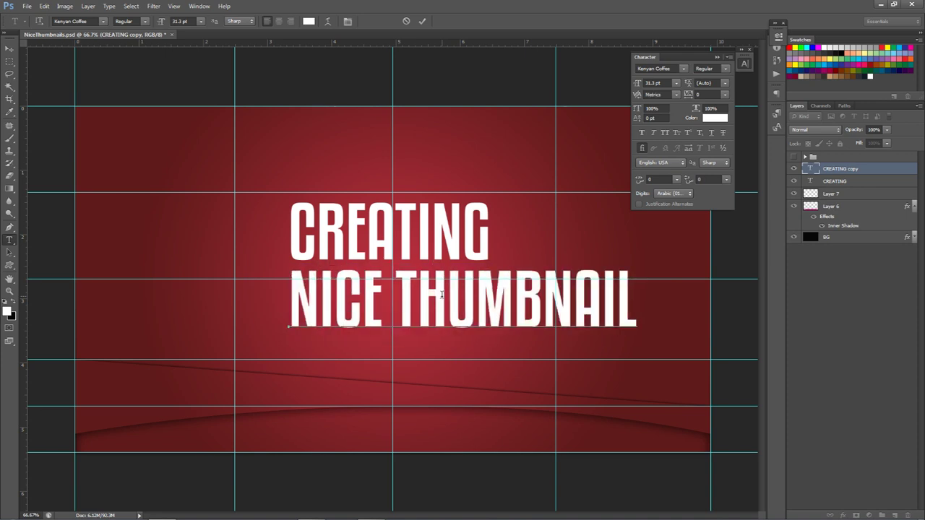
key("ctrl+Return")
Position the NICE THUMBNAIL line centred closely beneath the CREATING title
key("v")
left_click_drag(456, 239, 434, 290)
key("ctrl+z")
key("t")
left_click(440, 336)
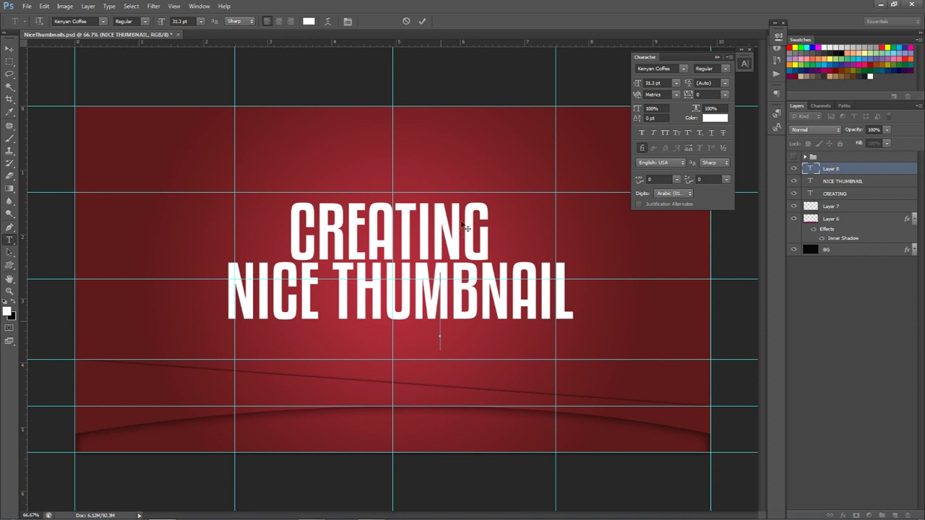
key("Escape")
key("v")
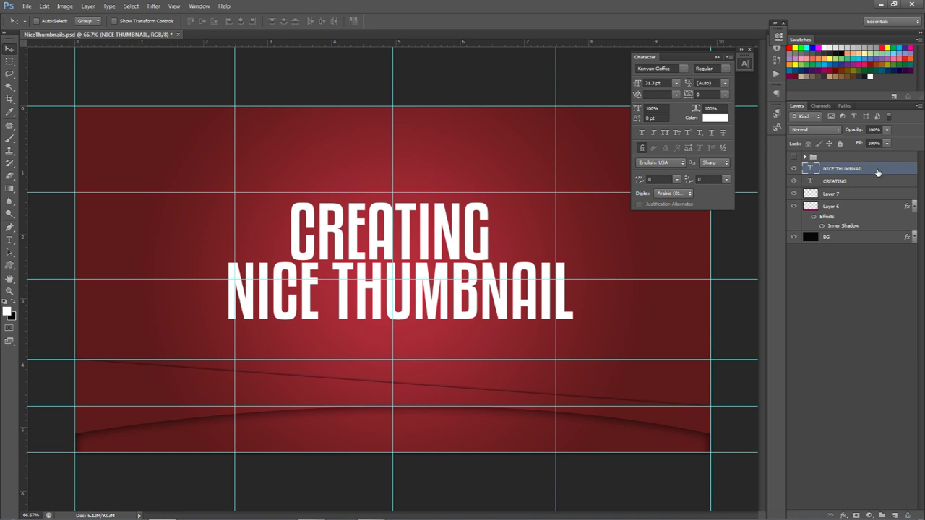
Duplicate the NICE THUMBNAIL line directly below itself and change the copy's text to "DESIGNS"
key("ctrl+j")
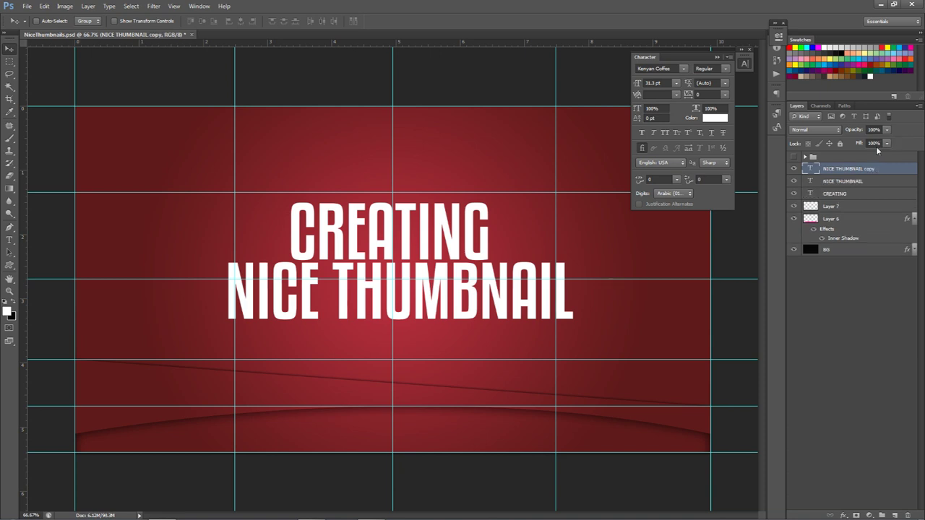
key("ctrl+z")
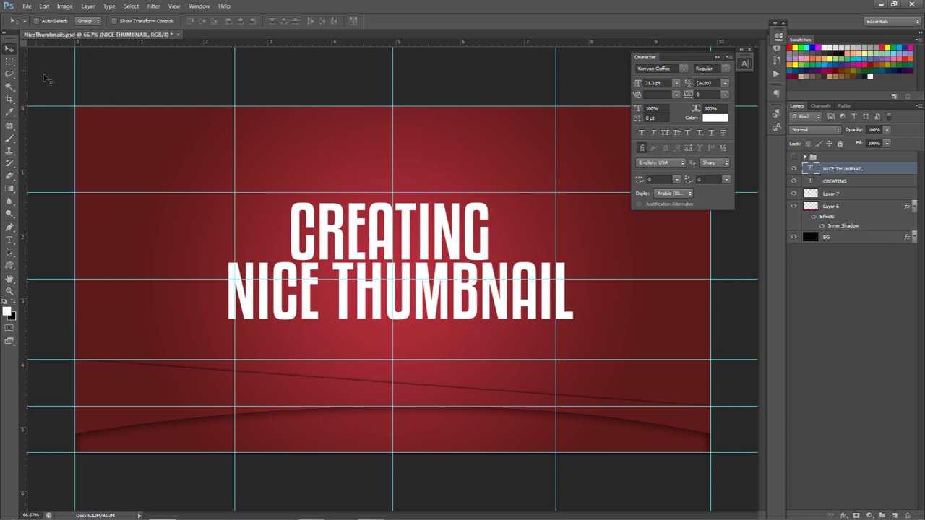
left_click_drag(465, 212, 465, 267)
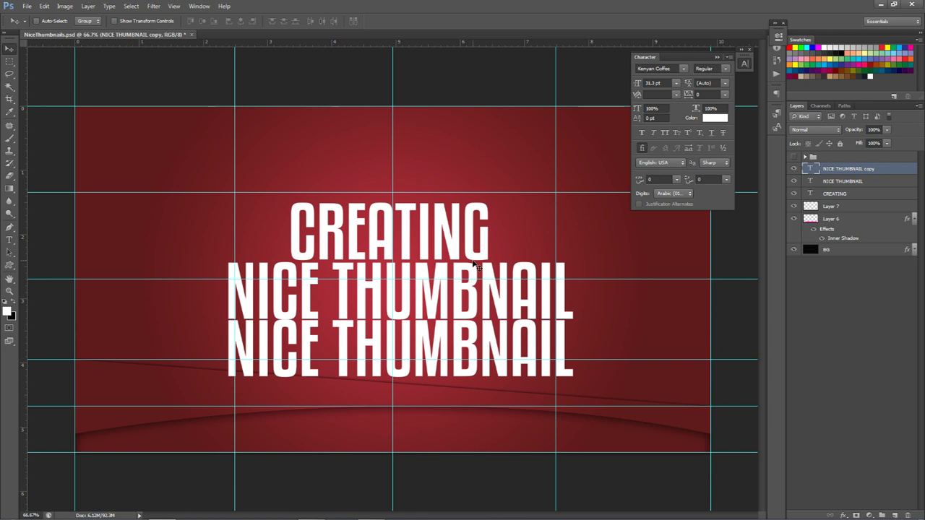
key("t")
triple_click(498, 357)
type("O")
key("BackSpace")
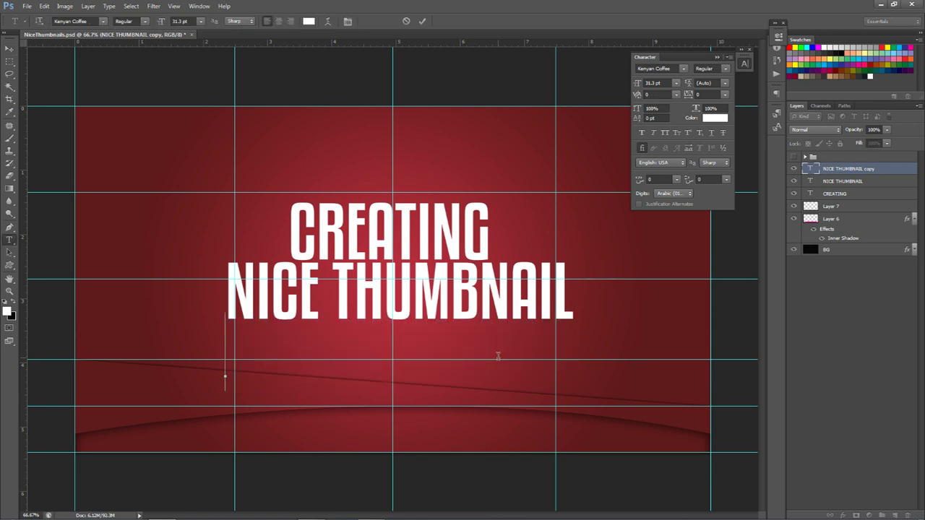
type("DESIGNS")
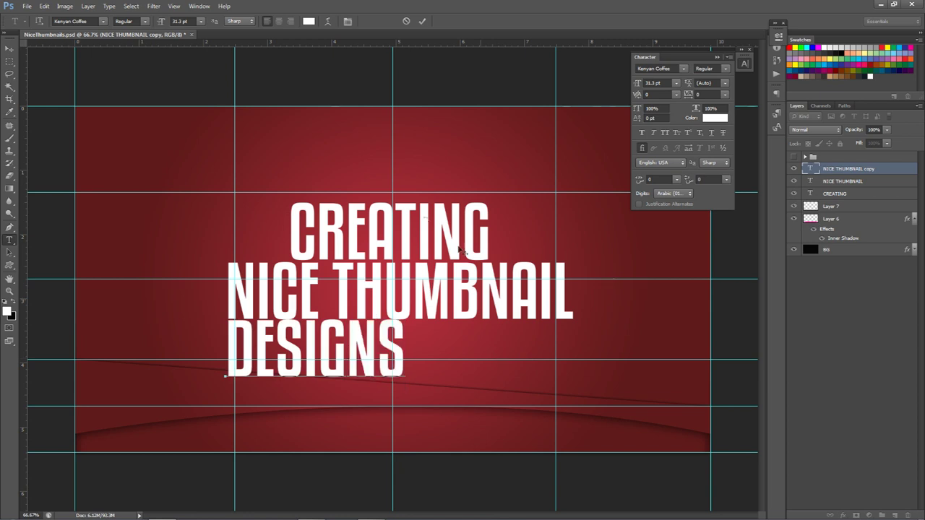
Set the DESIGNS text to the Long Shot font with tracking 250 and commit it
key("ctrl+a")
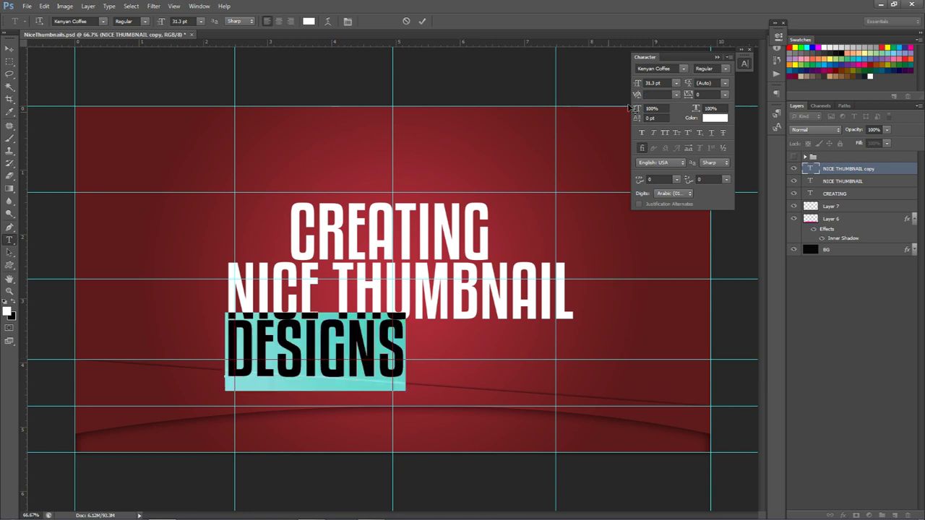
left_click(661, 68)
type("Long Shot")
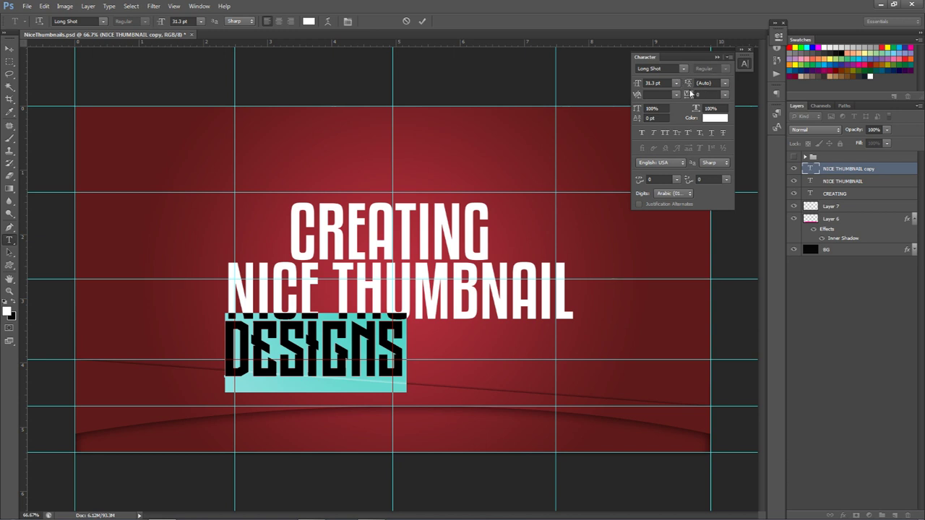
left_click_drag(690, 94, 700, 95)
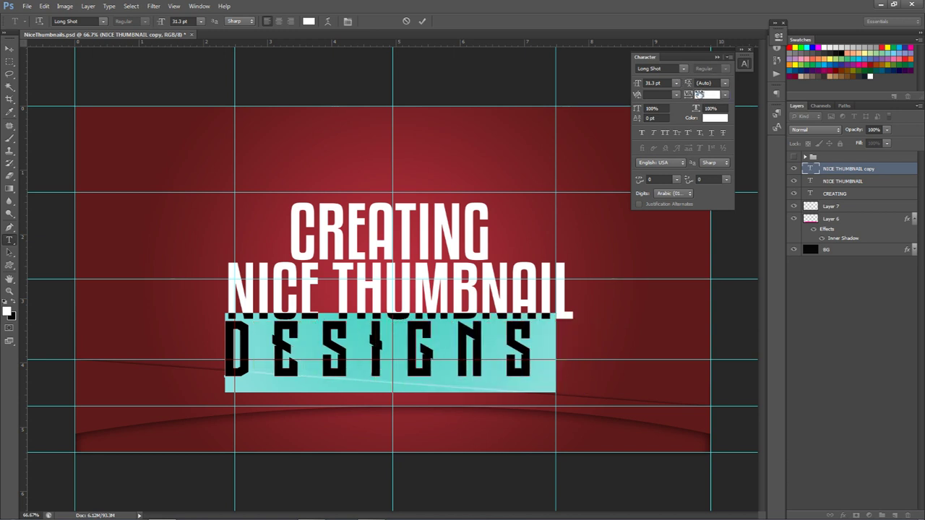
left_click(706, 93)
type("250")
left_click(423, 21)
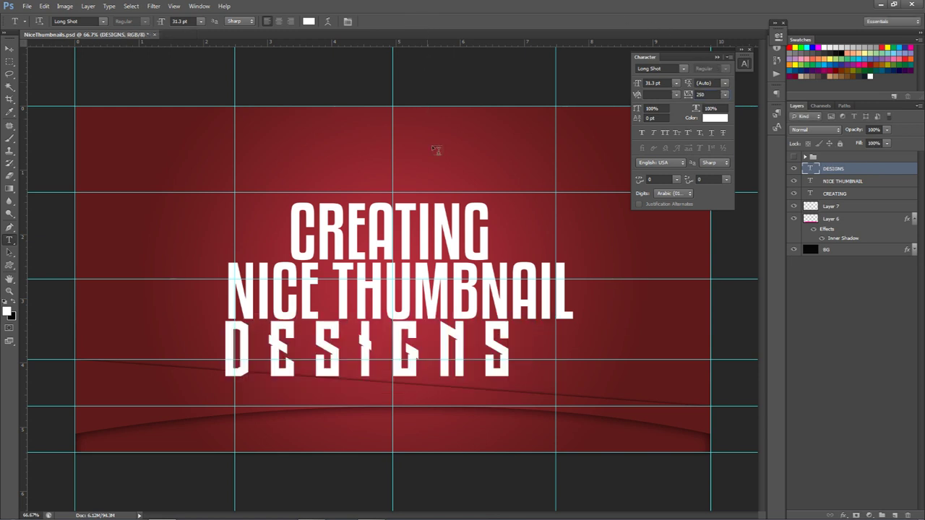
Centre the DESIGNS line beneath NICE THUMBNAIL and hide the guides
key("v")
left_click_drag(436, 149, 464, 261)
key("ctrl+semicolon")
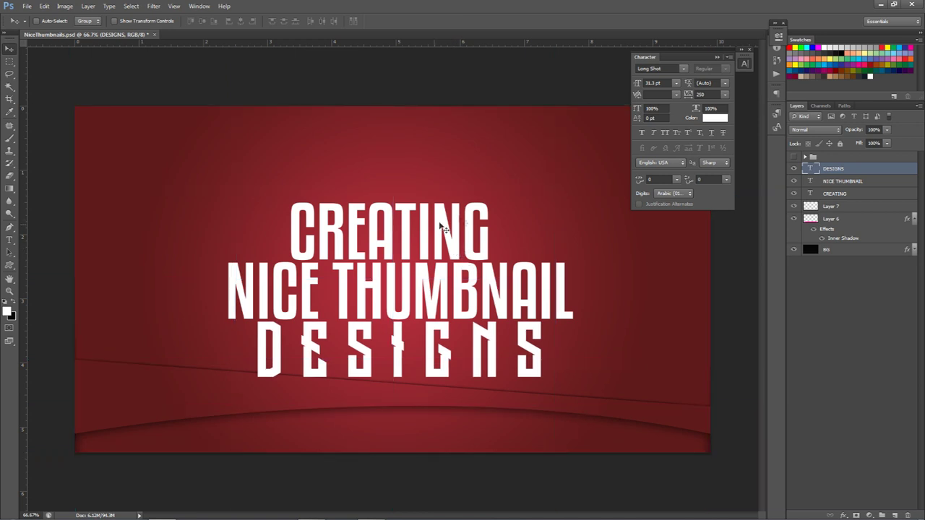
Move the DESIGNS, NICE THUMBNAIL and CREATING layers slightly up together, checking against the guides, and collapse the Character panel
key("ctrl+semicolon")
left_click(838, 182, "shift")
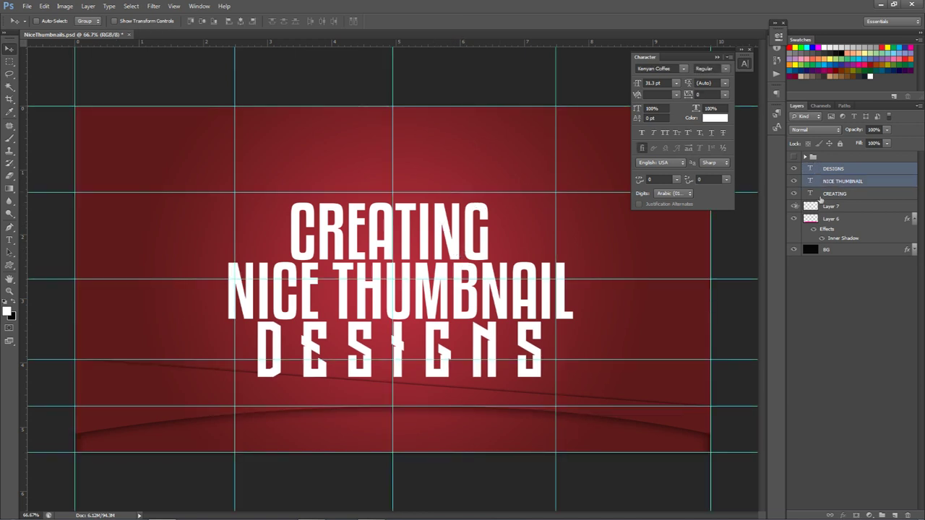
left_click(832, 194, "shift")
left_click_drag(499, 247, 498, 233)
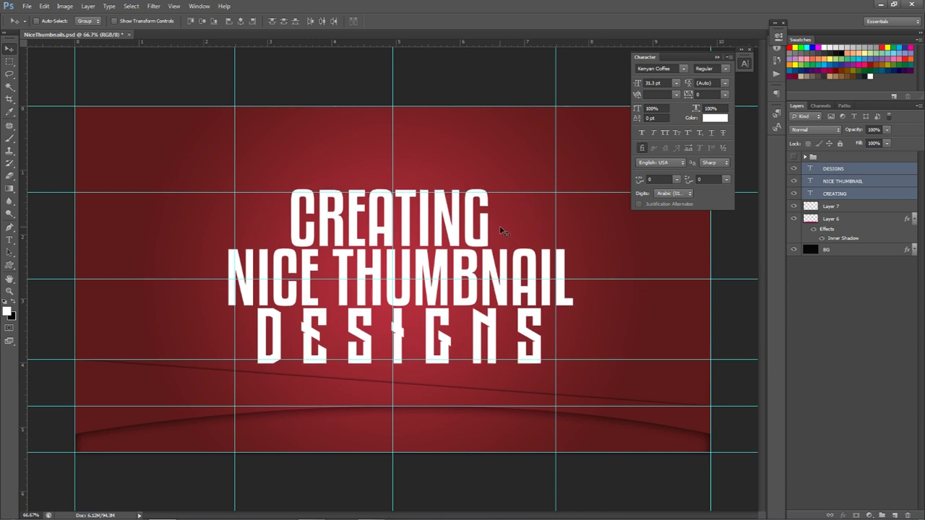
key("ctrl+h")
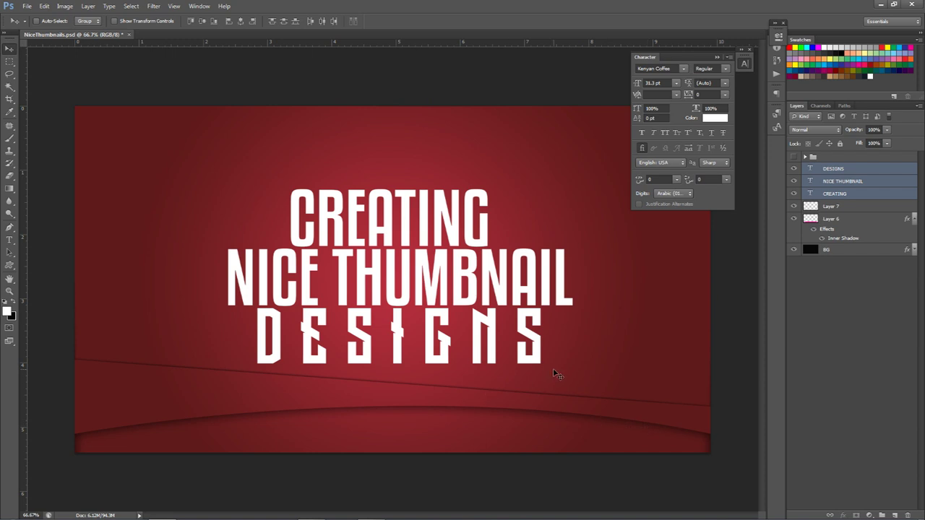
left_click(745, 64)
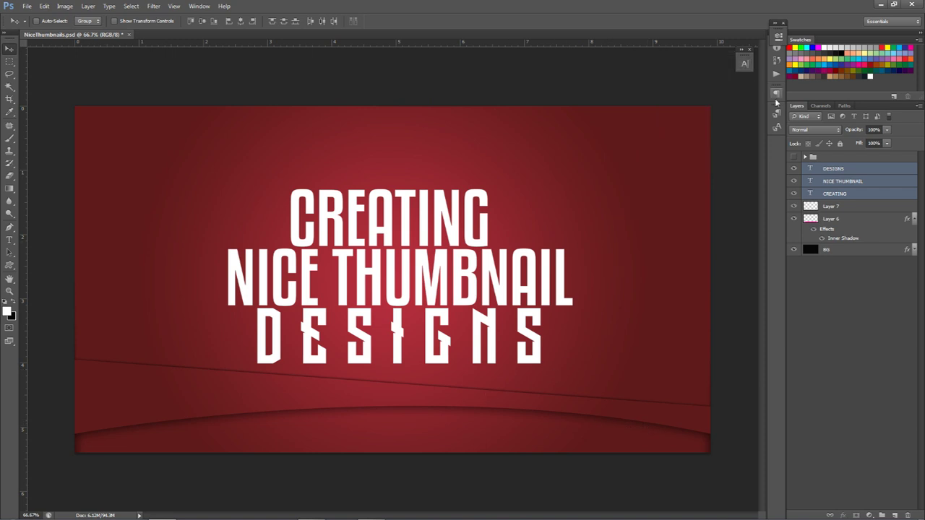
Add a Brightness/Contrast adjustment layer above the layer group with brightness -45 and contrast 35
left_click(833, 158)
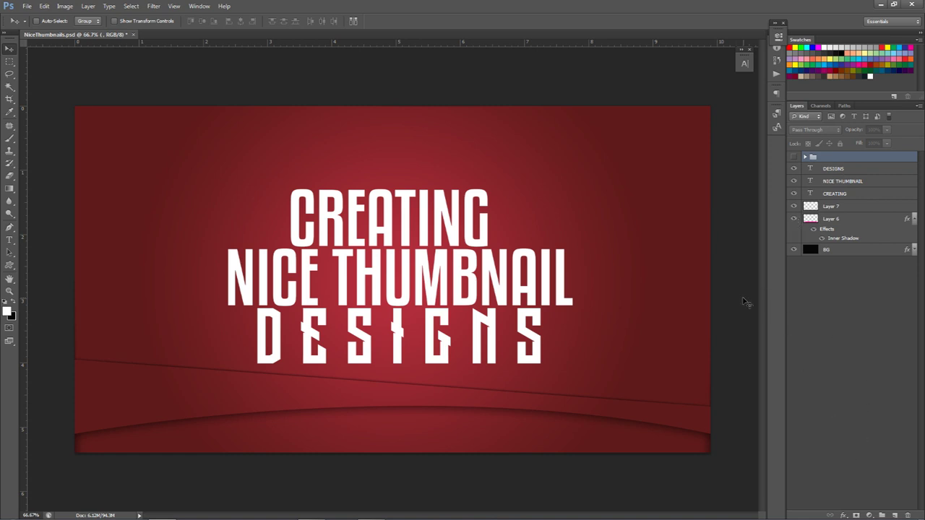
left_click(870, 516)
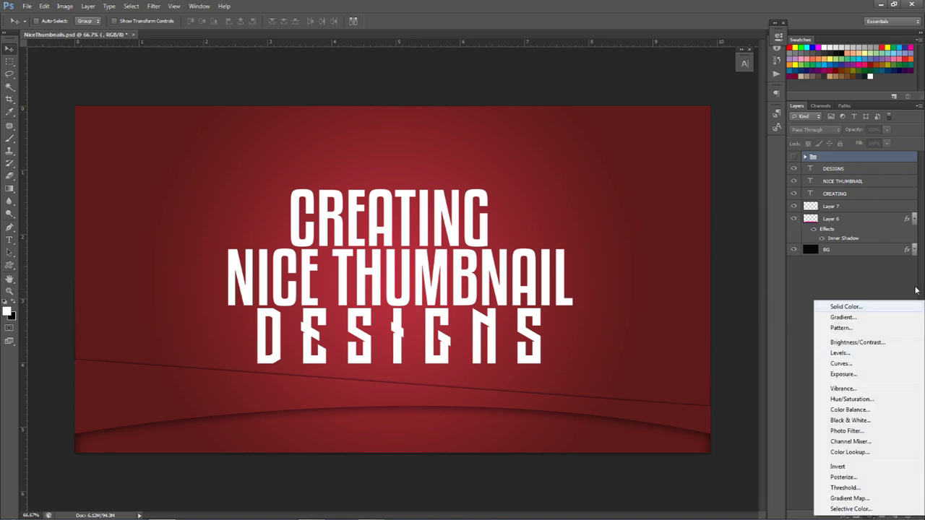
left_click(851, 342)
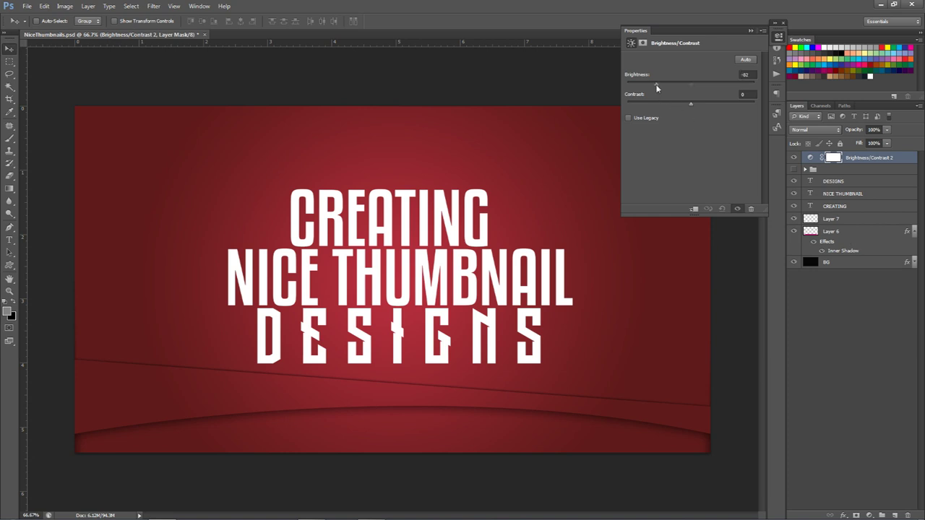
left_click(657, 84)
left_click(671, 84)
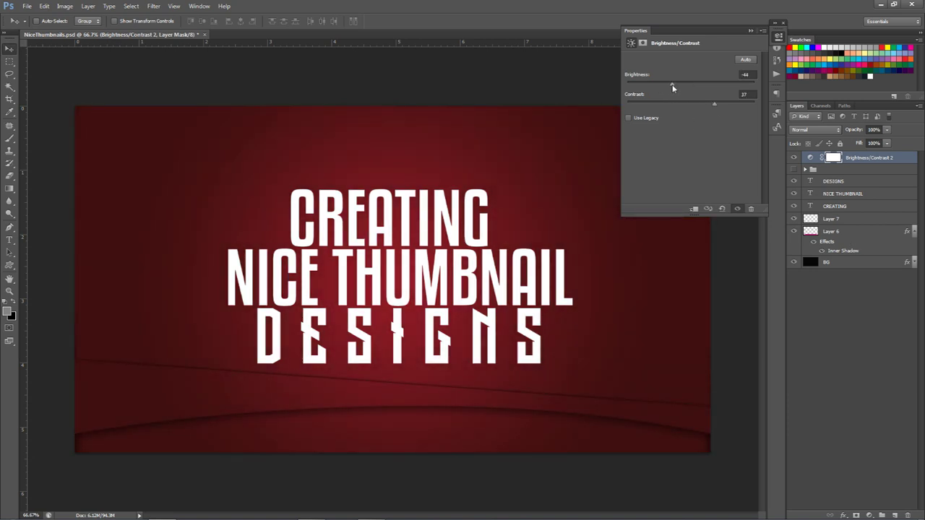
left_click(715, 103)
left_click(750, 74)
Add a Curves adjustment layer with a gentle S-curve that lowers the shadows and lifts the highlights
left_click(870, 515)
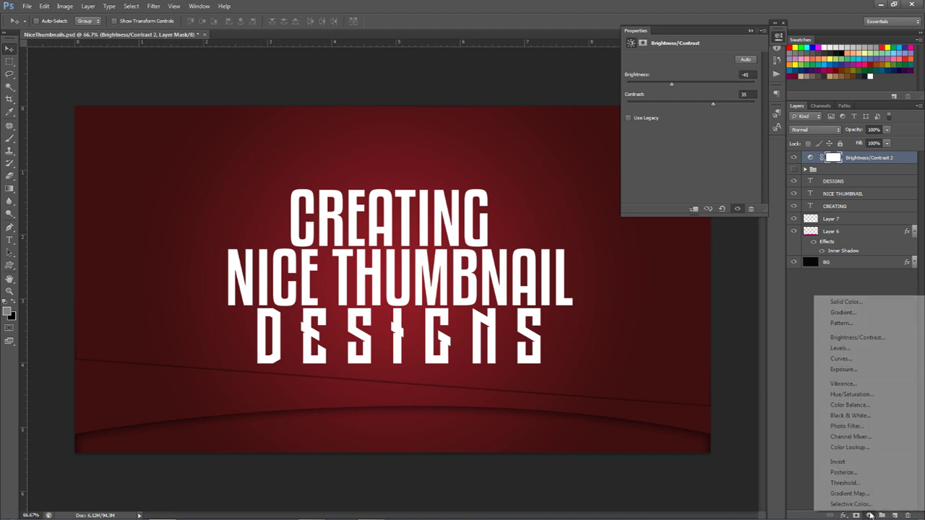
left_click(854, 355)
left_click_drag(737, 95, 730, 102)
left_click_drag(677, 157, 672, 168)
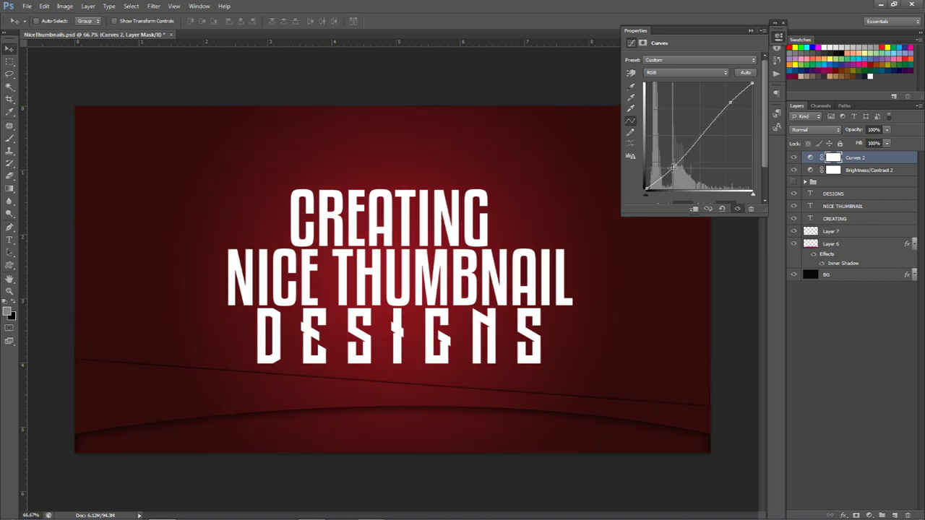
left_click_drag(730, 101, 728, 101)
left_click_drag(672, 168, 671, 167)
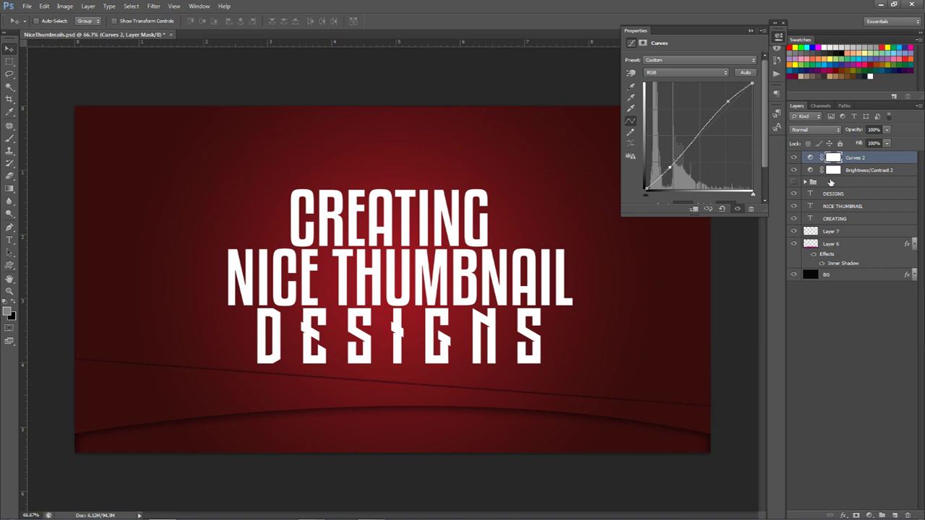
Create a new layer above the layer group and paint a white glow over the canvas's upper edge with a very large soft brush
left_click(838, 182)
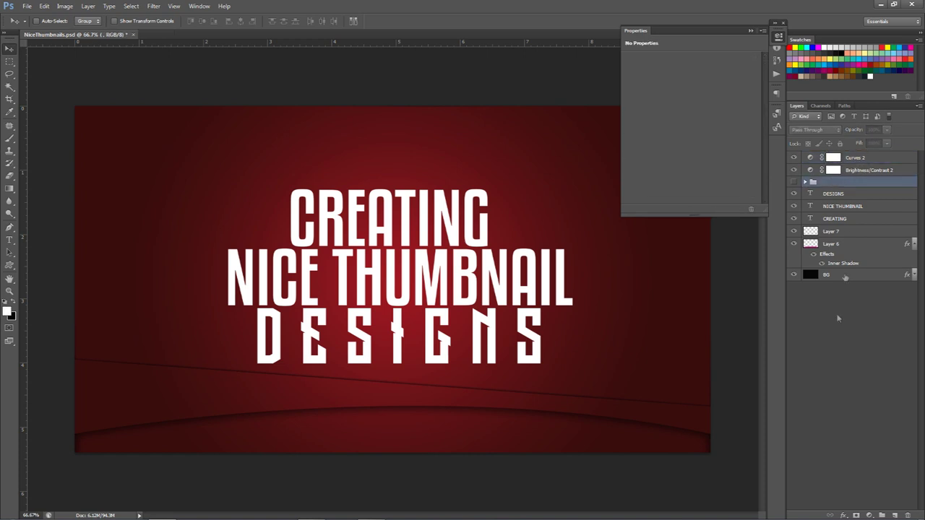
left_click(894, 515)
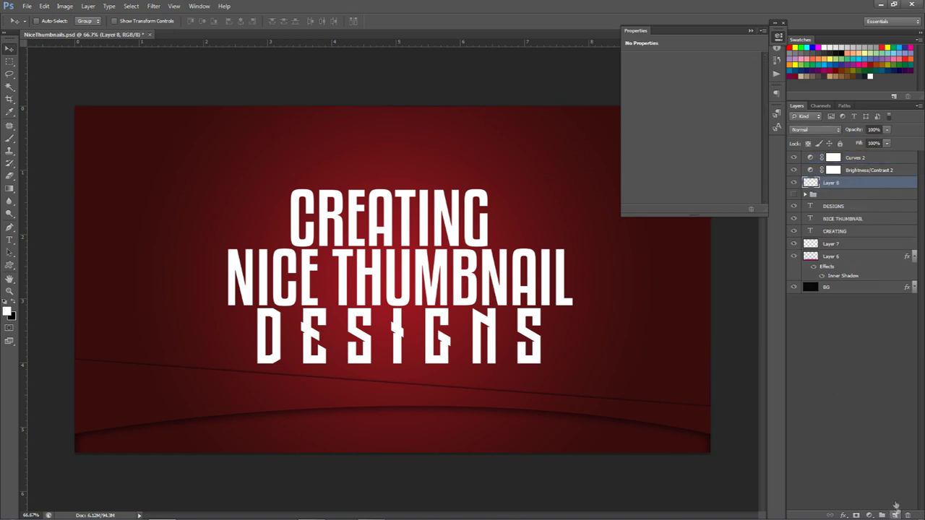
key("b")
key("bracketright")
key("bracketright")
key("bracketright")
key("ctrl+minus")
key("ctrl+minus")
key("bracketright")
key("bracketright")
key("bracketright")
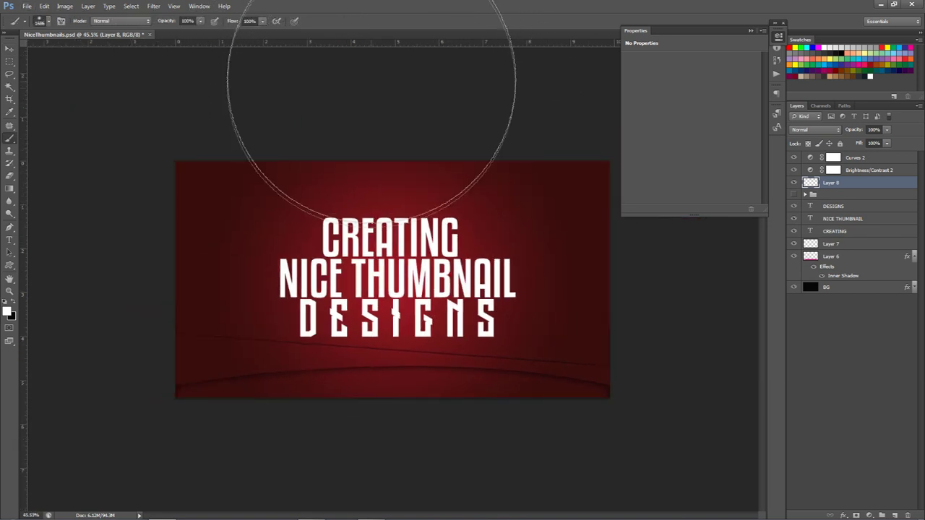
left_click(401, 75)
key("ctrl+z")
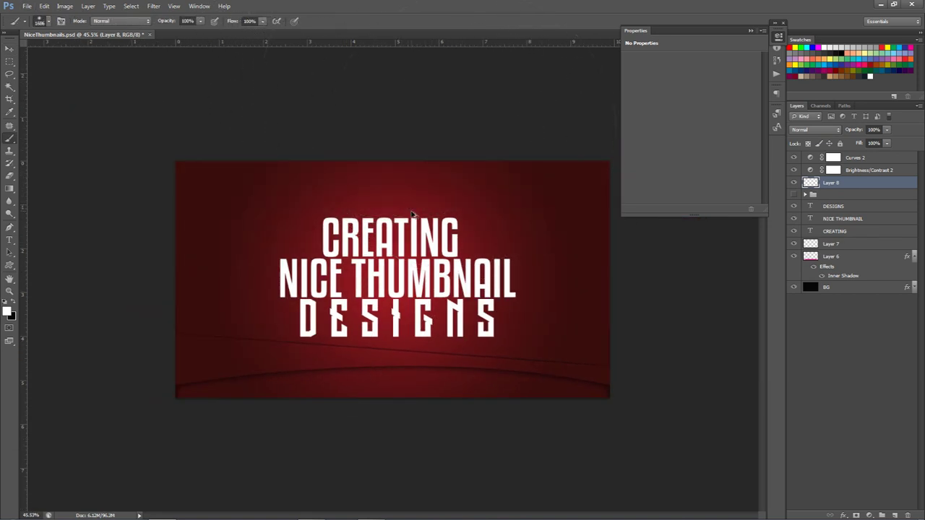
key("ctrl+z")
Set the glow layer's opacity to 30% and collapse the Properties panel
left_click(886, 130)
type("30")
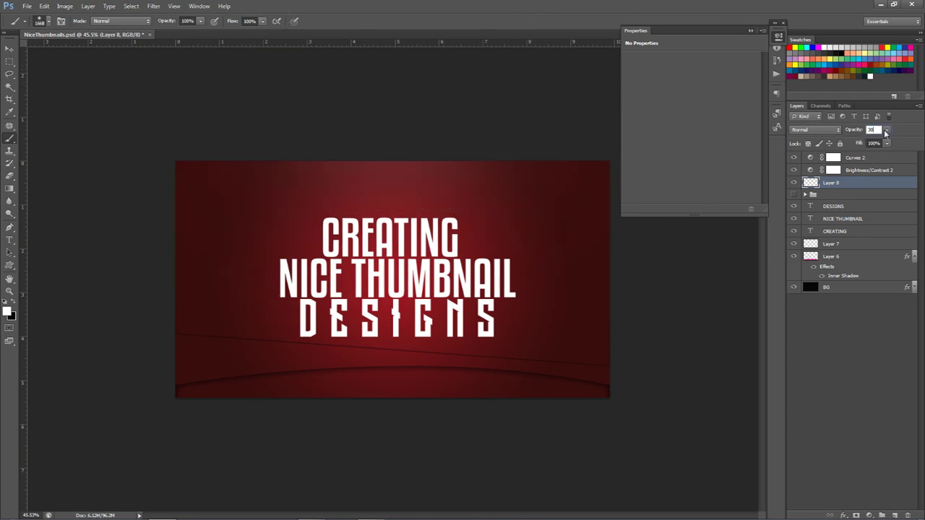
left_click(778, 36)
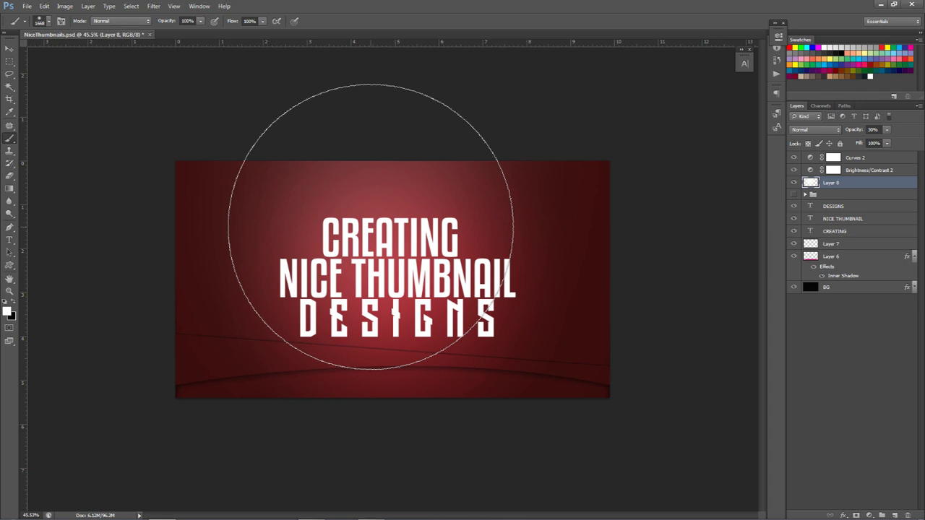
Add a Hue/Saturation adjustment layer with hue -145 and place it directly above the BG layer
key("v")
scroll(381, 242, "up", 1)
scroll(380, 243, "up", 1)
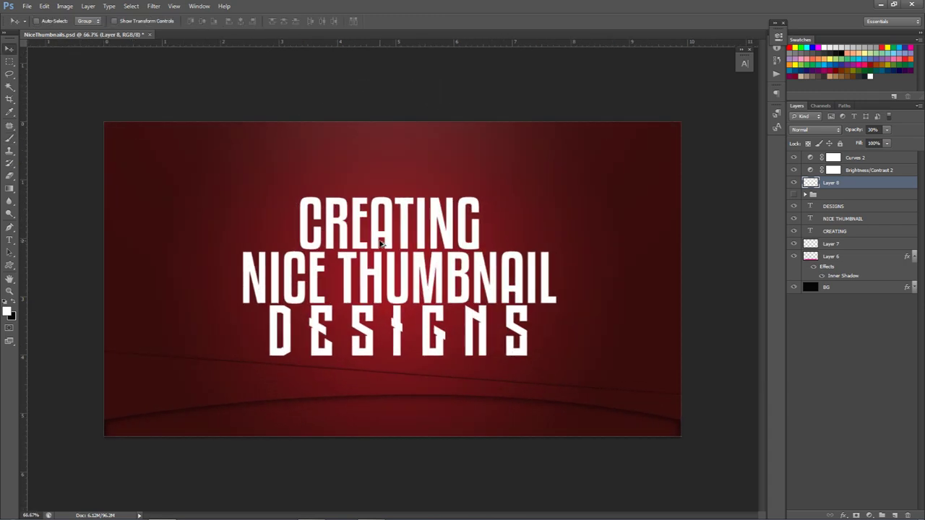
left_click(860, 158)
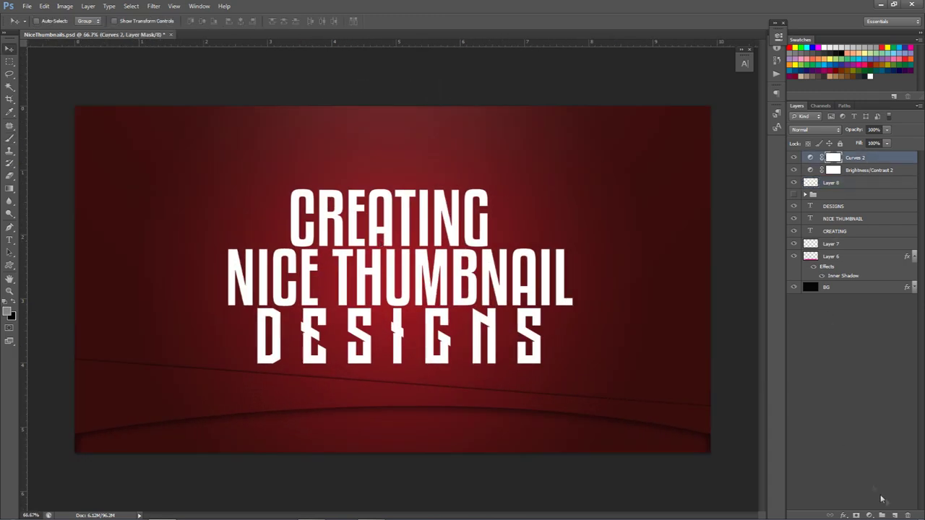
left_click(869, 515)
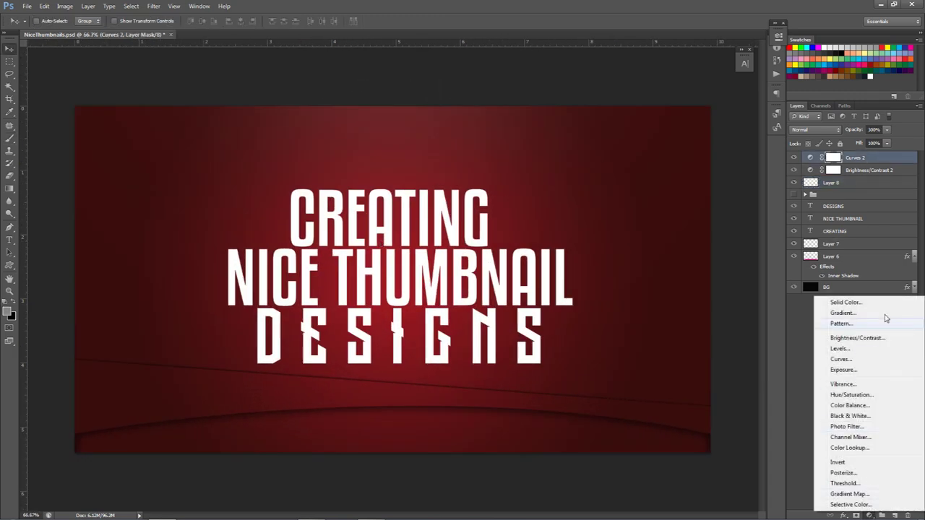
left_click(853, 394)
left_click_drag(689, 96, 639, 102)
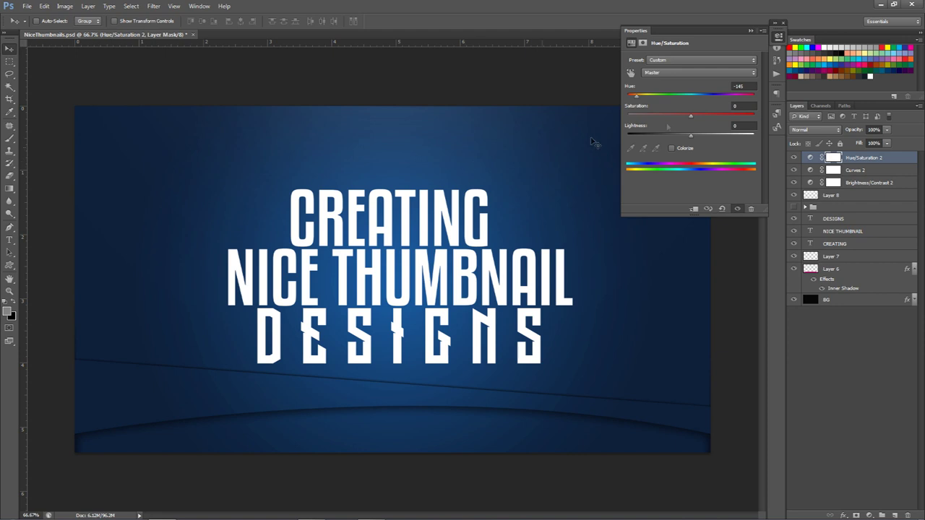
left_click(778, 44)
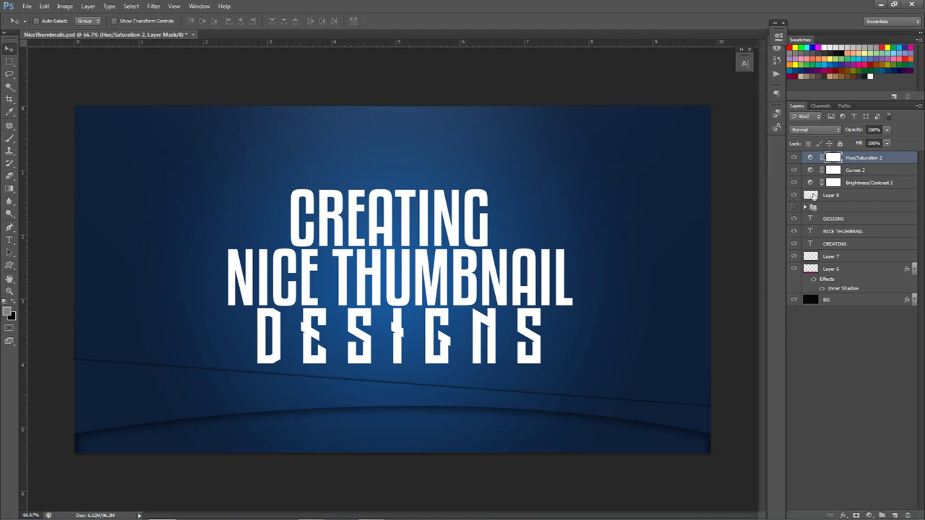
left_click(842, 231)
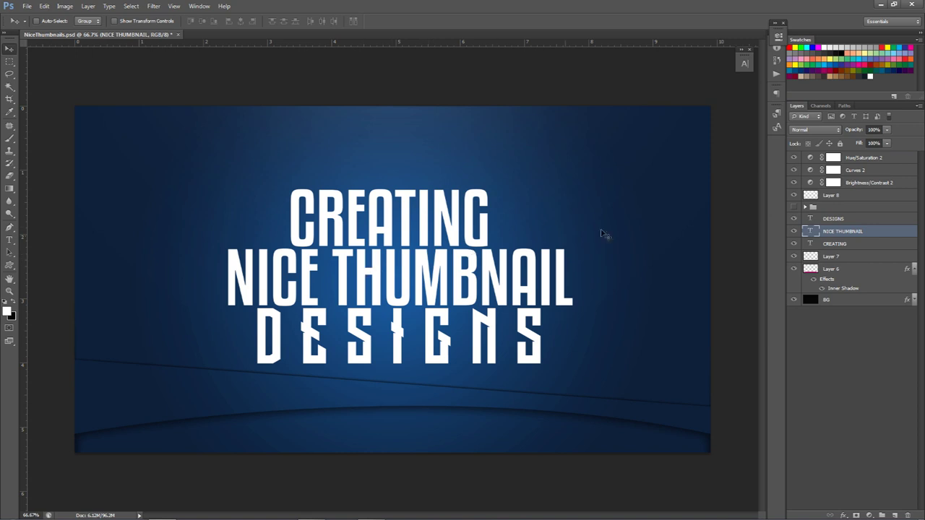
left_click_drag(864, 163, 854, 290)
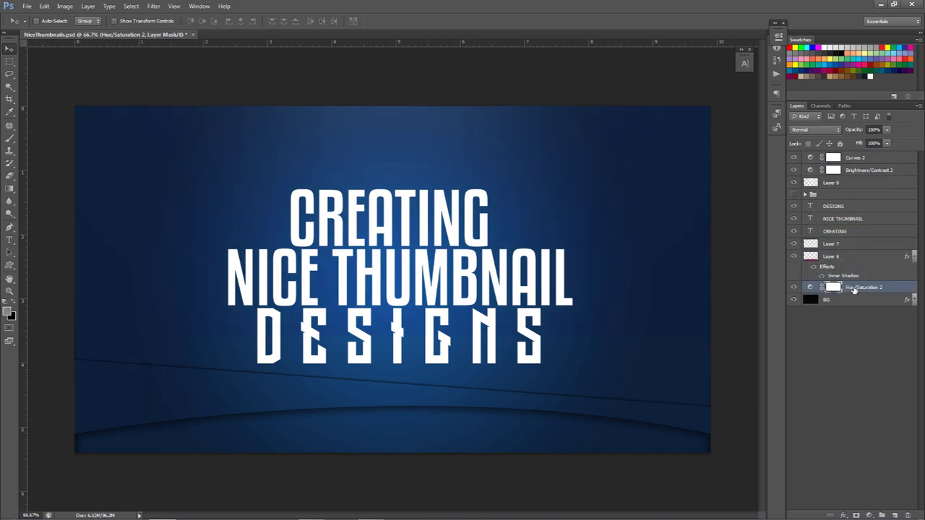
Recolour the word THUMBNAIL in the title's second line to lime green c0de36
left_click(851, 219)
key("t")
double_click(398, 258)
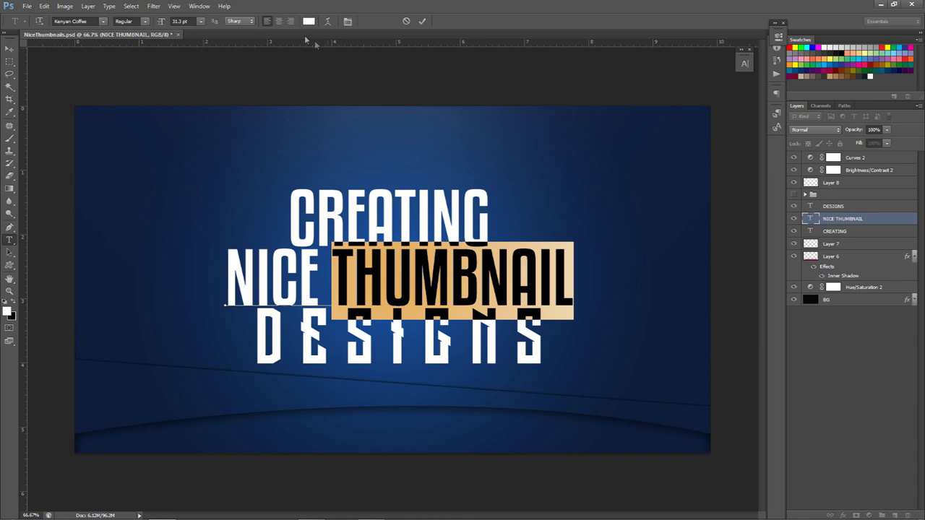
left_click(309, 21)
left_click_drag(390, 178, 717, 151)
left_click_drag(728, 236, 729, 270)
left_click(694, 203)
left_click(691, 195)
left_click_drag(690, 194, 687, 189)
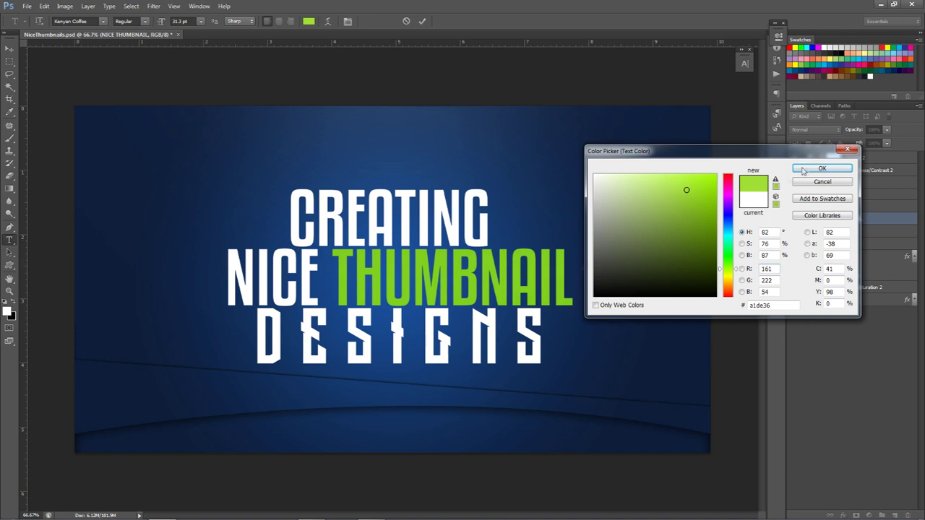
left_click_drag(728, 268, 728, 277)
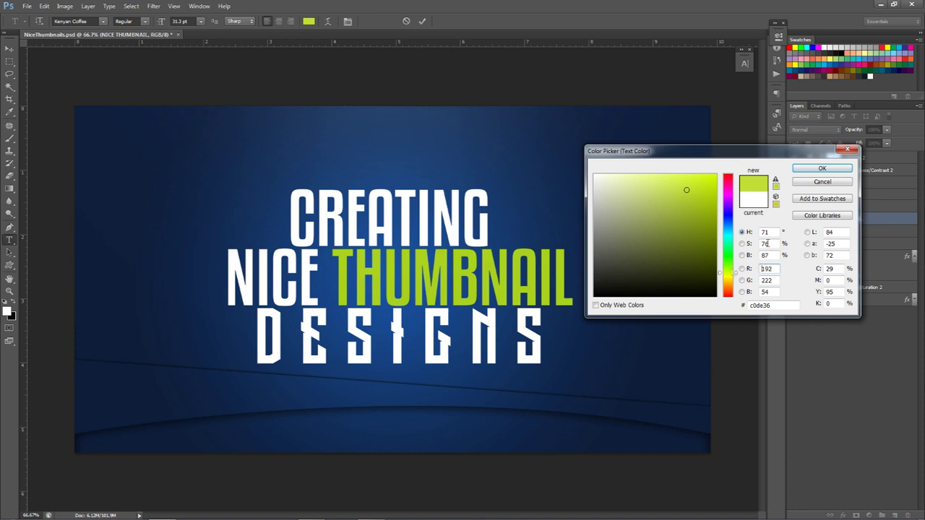
left_click(835, 170)
left_click(424, 21)
Try the Hue/Saturation layer above Layer 8 and above Layer 6, and return it to directly above BG
left_click(832, 258)
left_click_drag(864, 288, 864, 182)
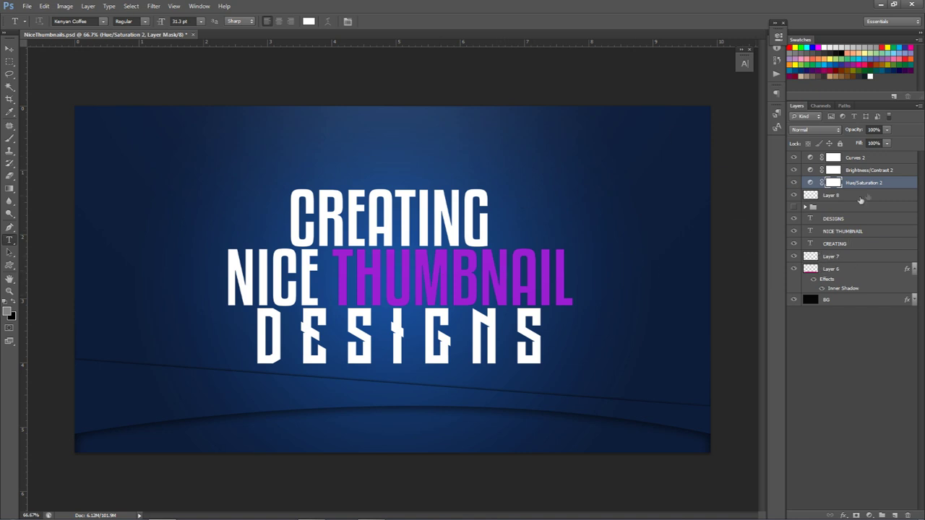
left_click_drag(871, 186, 835, 268)
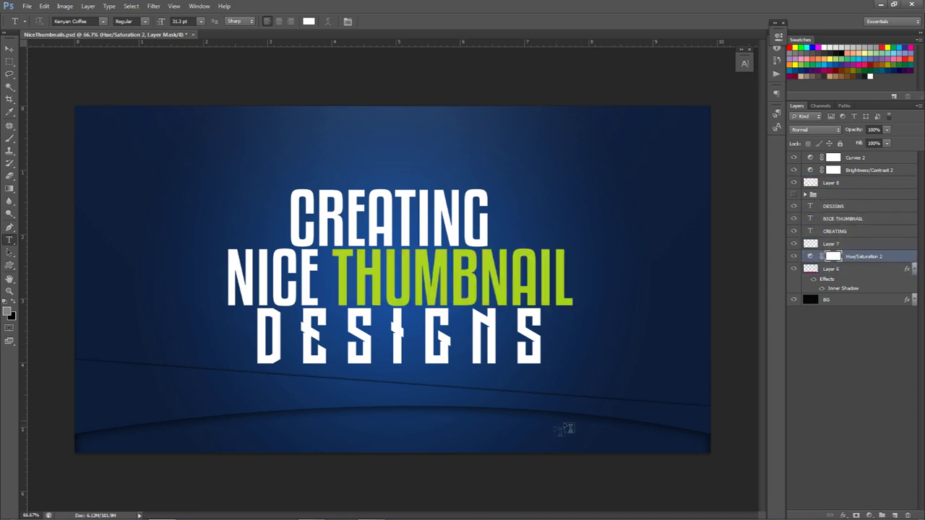
left_click(838, 301)
left_click_drag(861, 262, 851, 302)
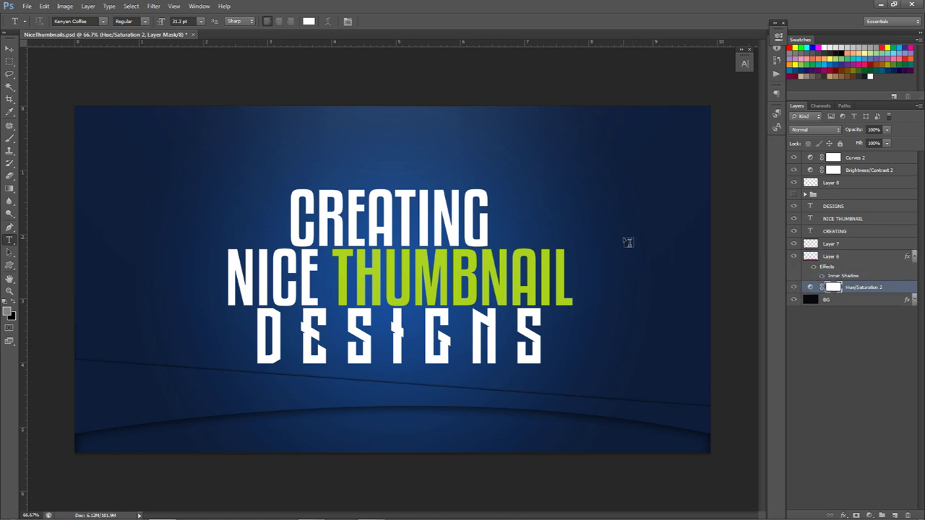
Collapse Layer 6's effects list and group the CREATING, NICE THUMBNAIL and DESIGNS layers under the name TEXT
key("v")
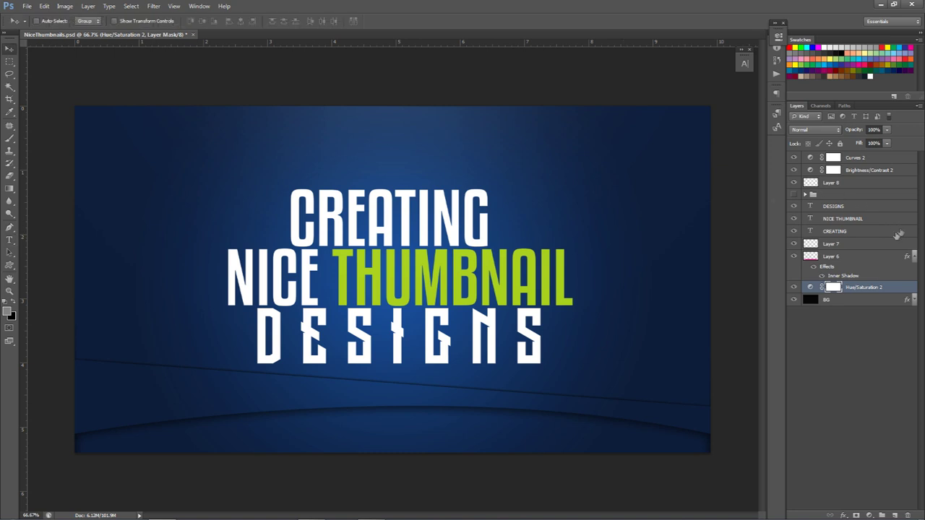
left_click(914, 255)
left_click(842, 244)
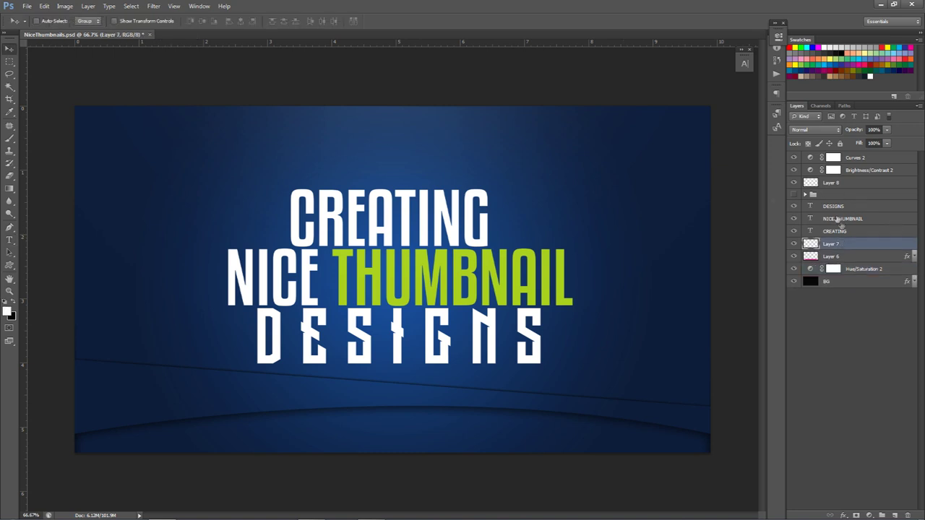
left_click(835, 206)
left_click(835, 231, "shift")
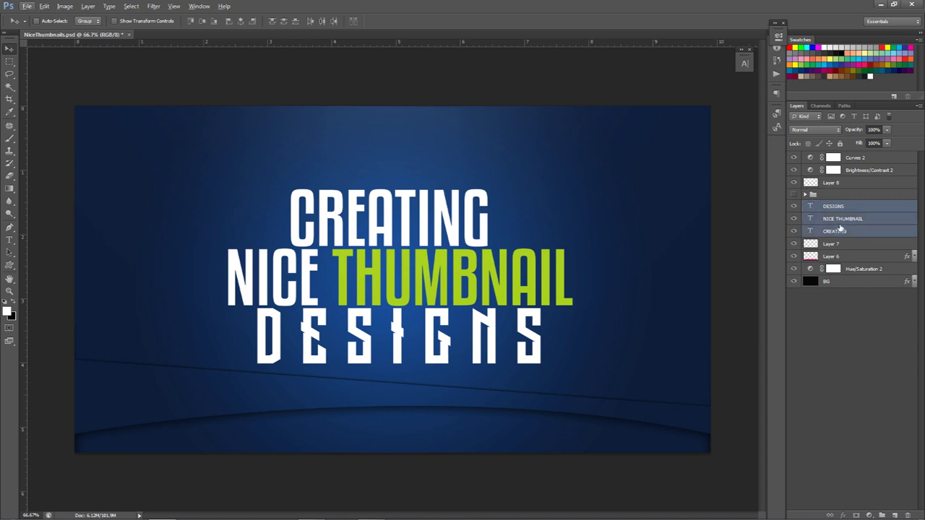
key("ctrl+g")
double_click(832, 206)
type("TEXT")
key("Return")
Create a new layer above Layer 7 and make a small white-filled square near the canvas's upper-left corner with the Rectangular Marquee
left_click(836, 219)
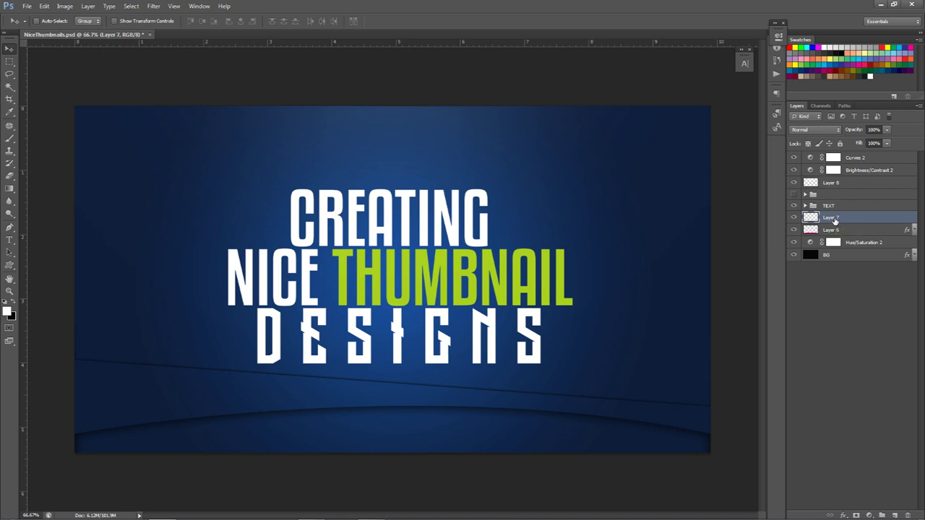
key("ctrl+shift+n")
key("Return")
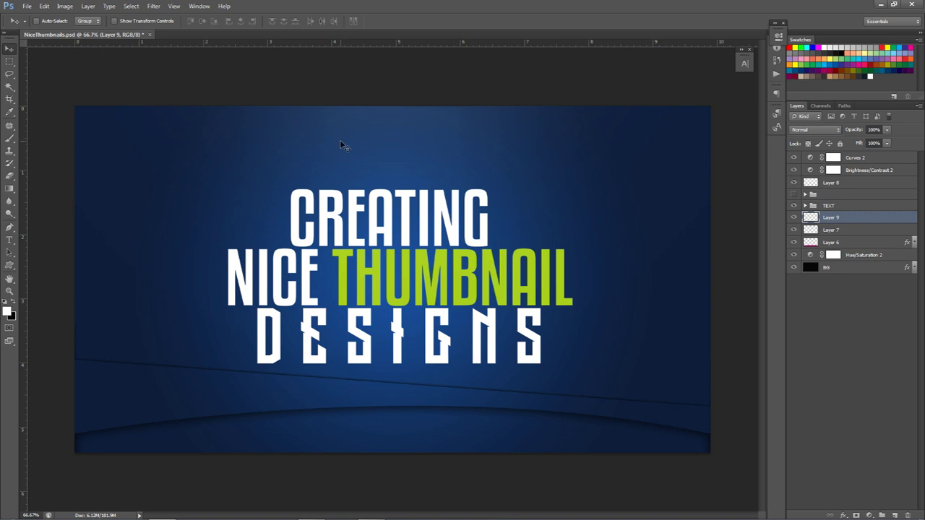
key("m")
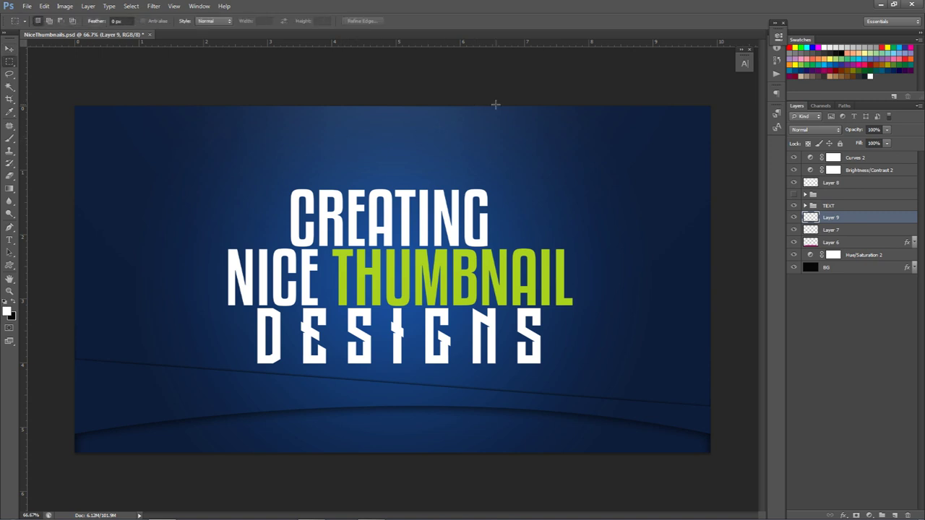
left_click(11, 62)
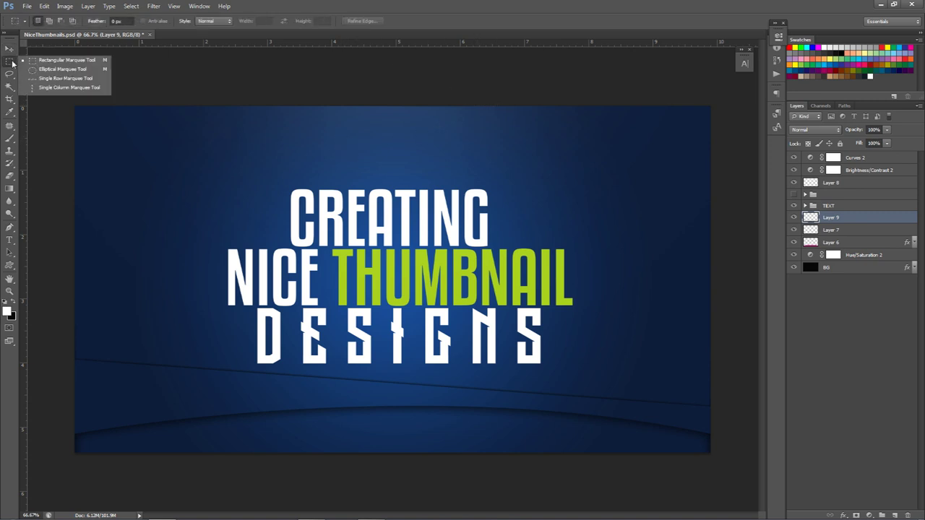
left_click(59, 60)
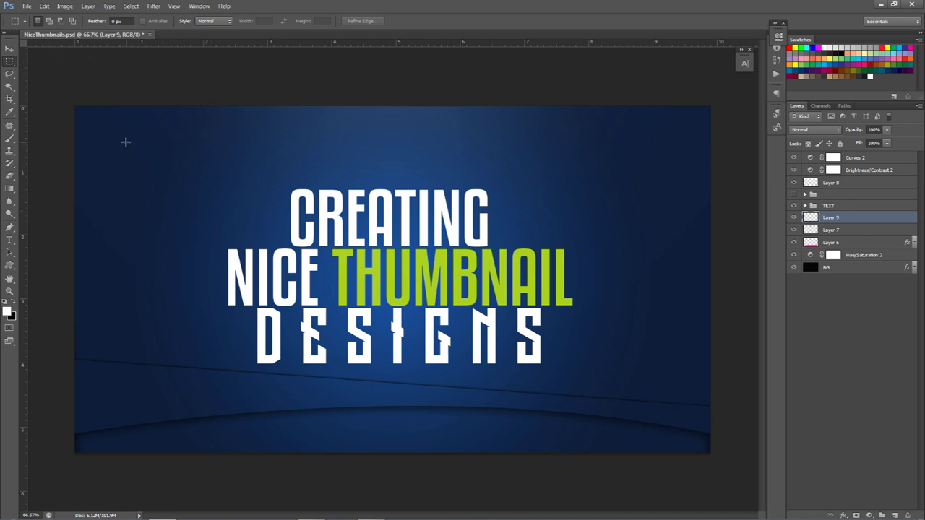
left_click_drag(120, 128, 154, 158)
left_click(166, 136)
left_click_drag(161, 168, 183, 186)
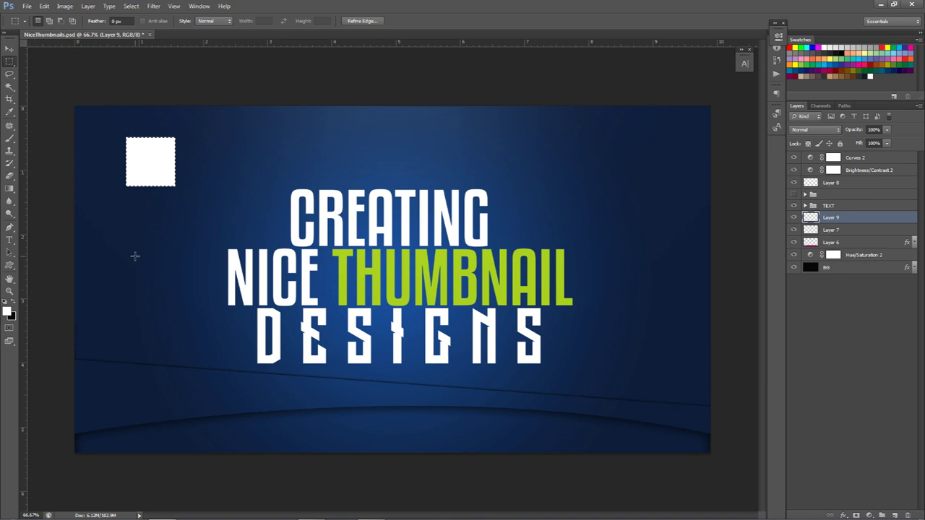
Try filling the square with a custom teal colour and restore its white fill
right_click(140, 156)
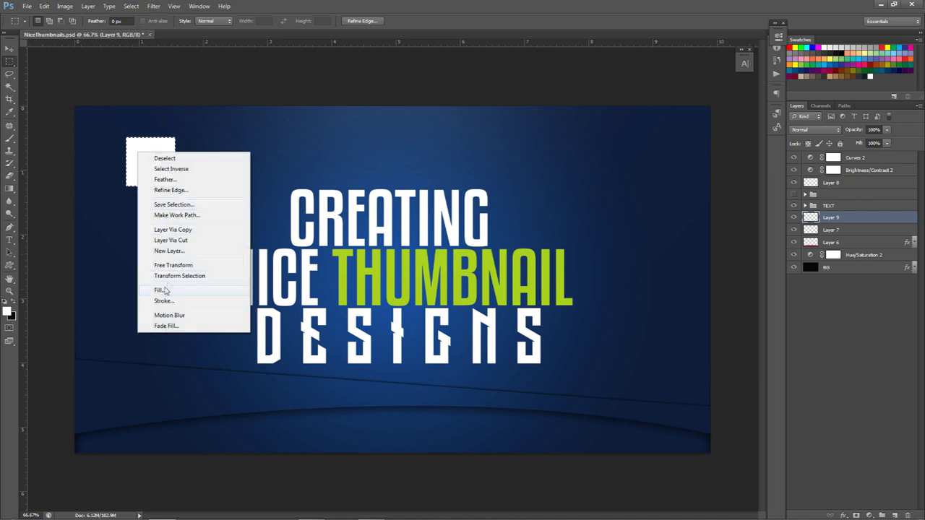
left_click(155, 290)
left_click(448, 157)
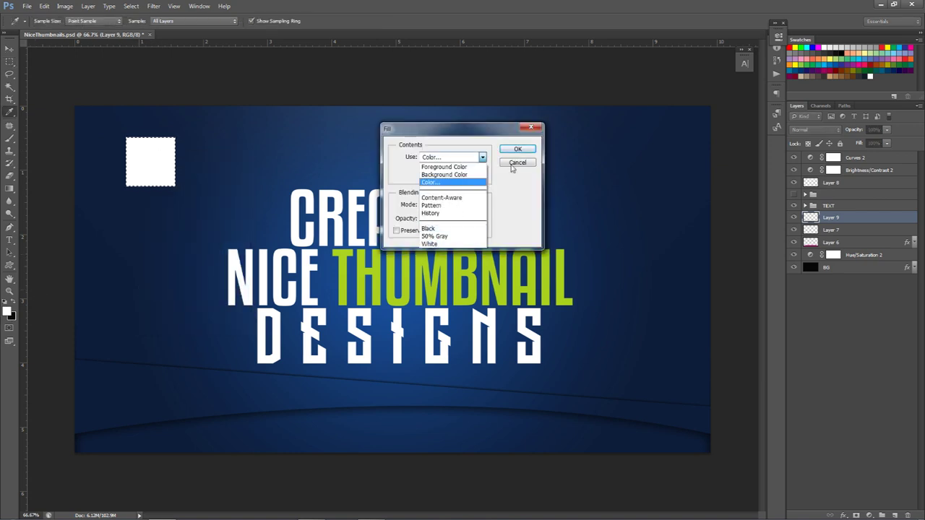
left_click(431, 182)
key("Return")
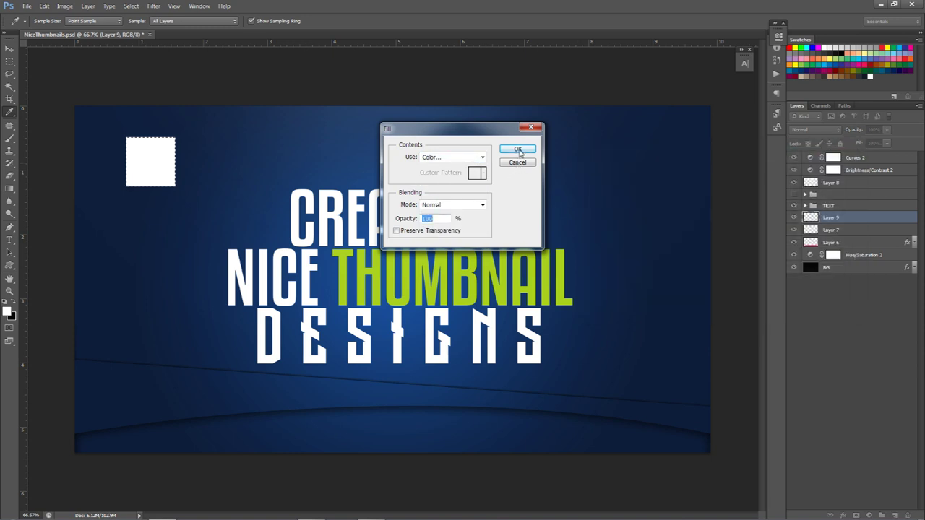
left_click(517, 149)
right_click(391, 153)
left_click(334, 154)
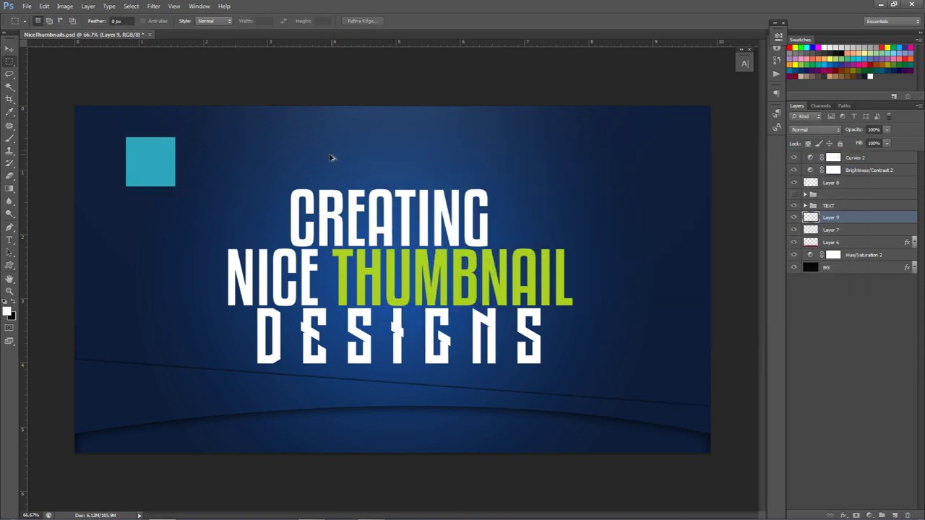
key("alt+BackSpace")
Clear the selection and put the white square's layer into a new group below the TEXT group
key("ctrl+d")
key("v")
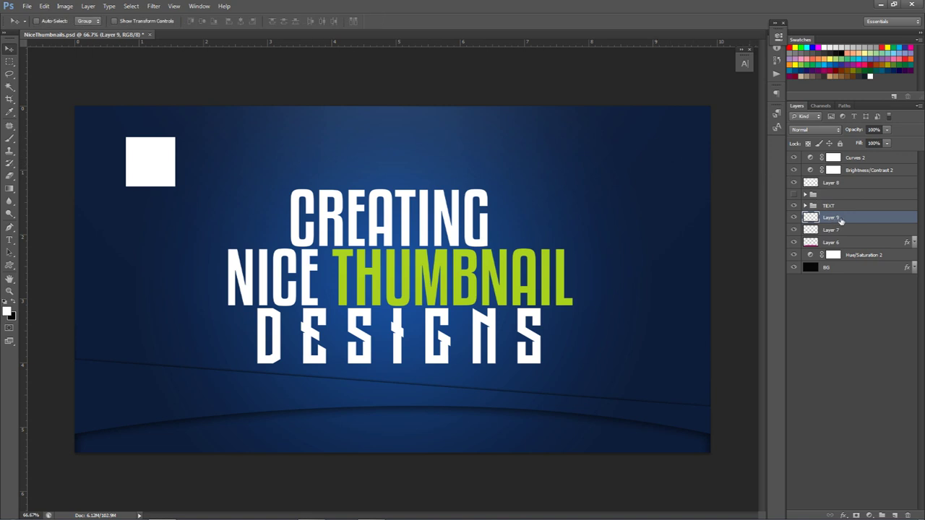
key("ctrl+j")
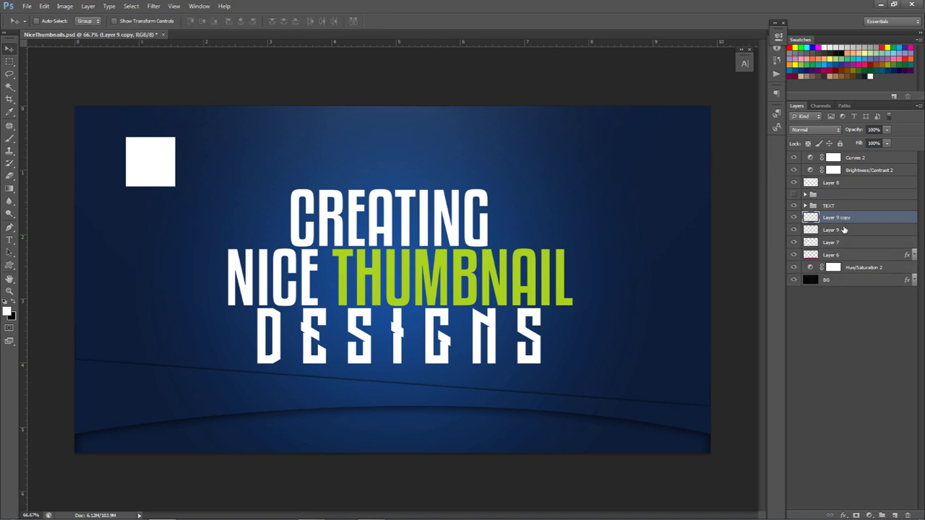
left_click(844, 232, "shift")
key("ctrl+g")
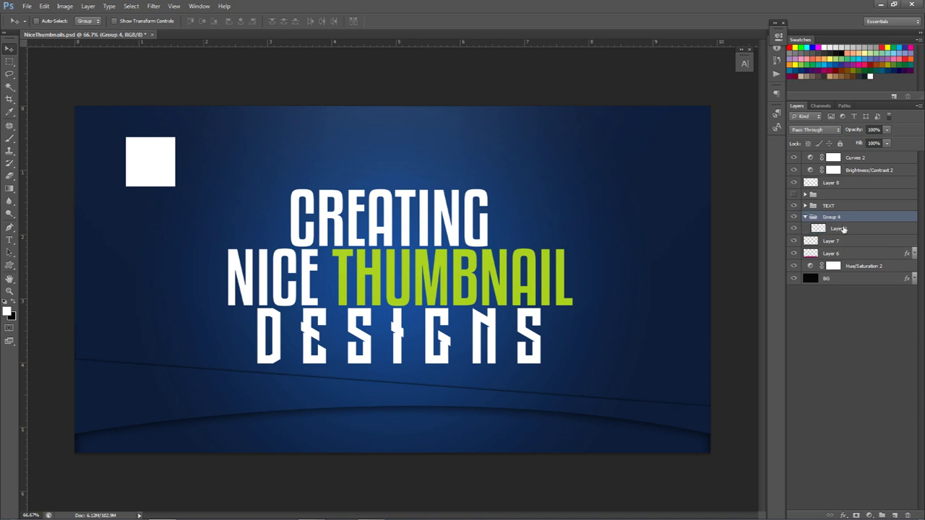
left_click(843, 229)
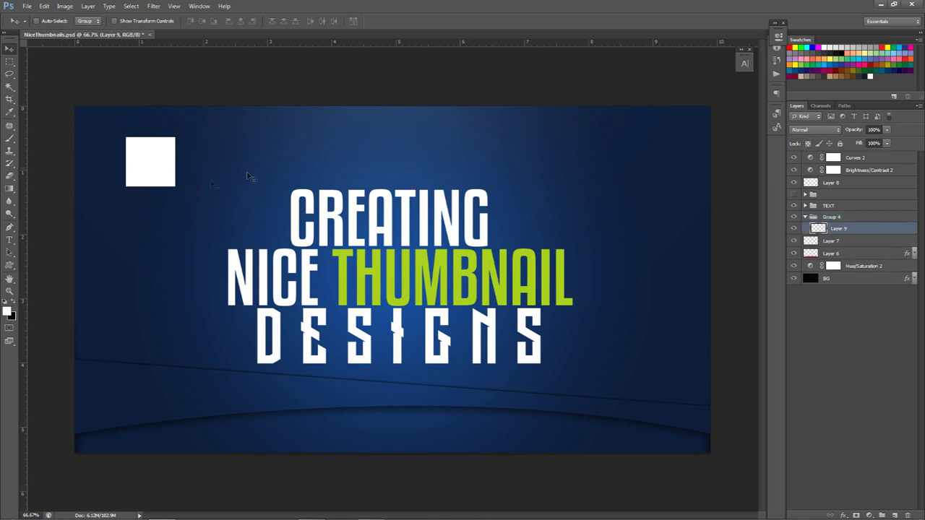
Scatter six copies of the white square across the canvas and nudge the last copy slightly left
left_click_drag(179, 177, 640, 152)
left_click_drag(586, 160, 645, 340)
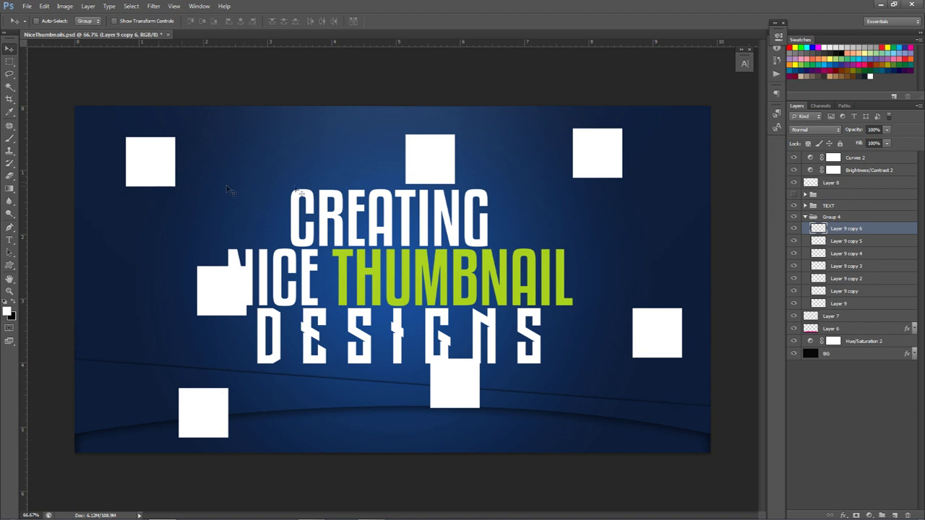
key("shift+Left")
key("shift+Left")
Group the seven white square layers inside Group 4 and name the new subgroup 1
left_click(830, 218)
left_click(835, 229)
left_click(841, 304, "shift")
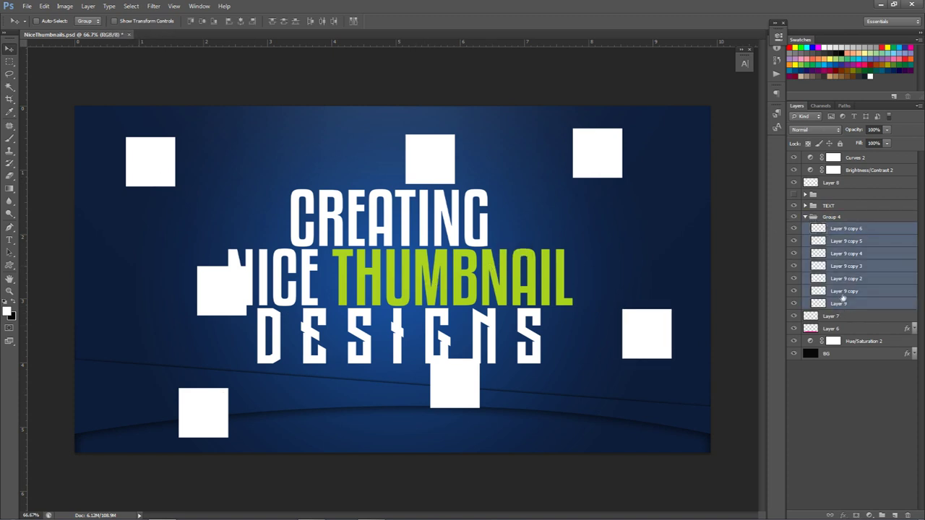
key("ctrl+g")
double_click(838, 228)
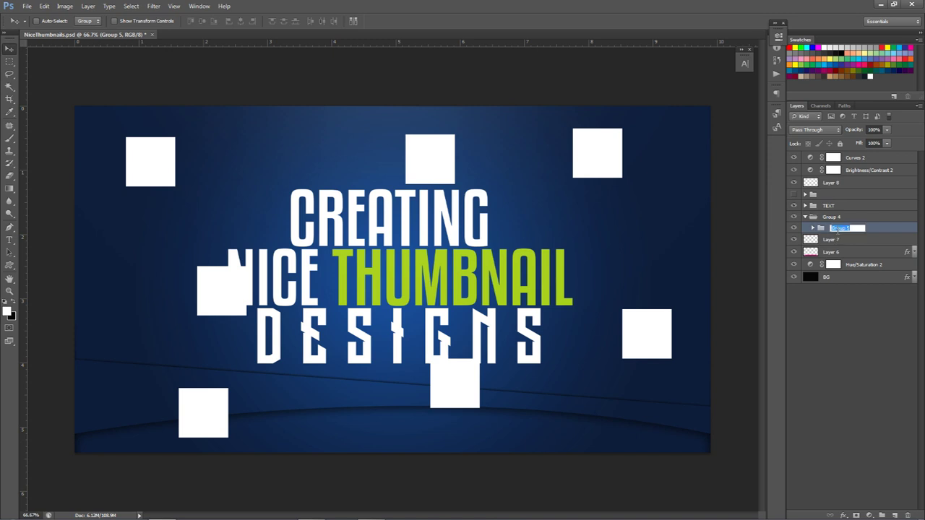
type("1")
key("Return")
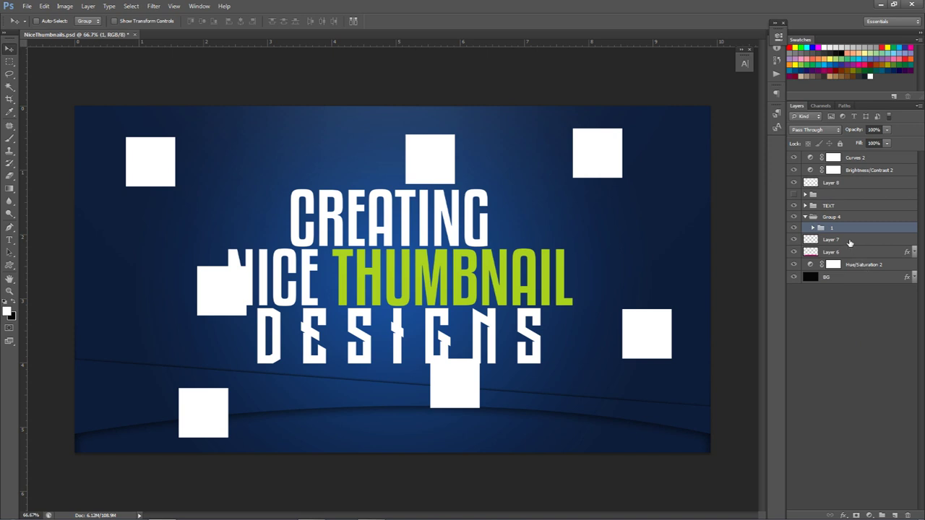
Duplicate group 1 and shift the copy diagonally down and right by about one square
key("ctrl+j")
left_click_drag(454, 217, 504, 276)
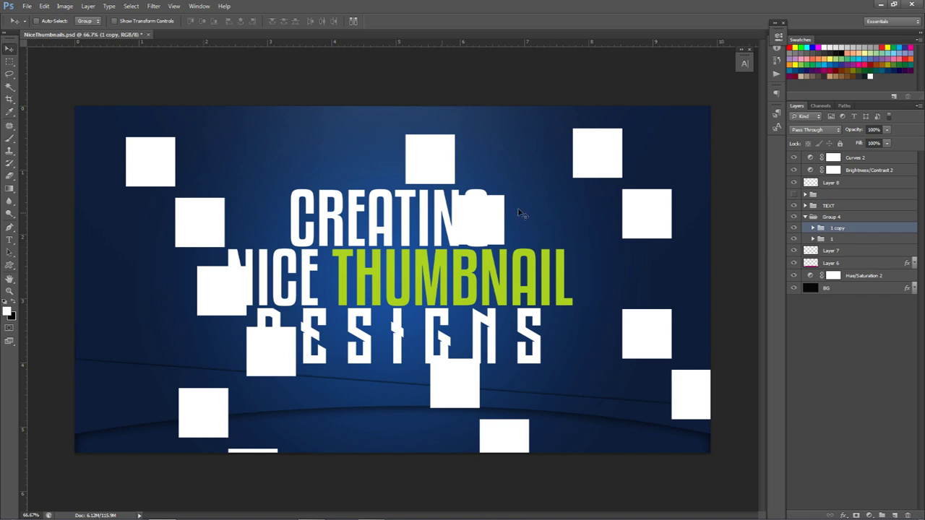
Align the duplicated square group corner to corner with the originals, scale it down to about half size, and scatter further copies across the canvas
left_click_drag(477, 224, 474, 214)
key("ctrl+t")
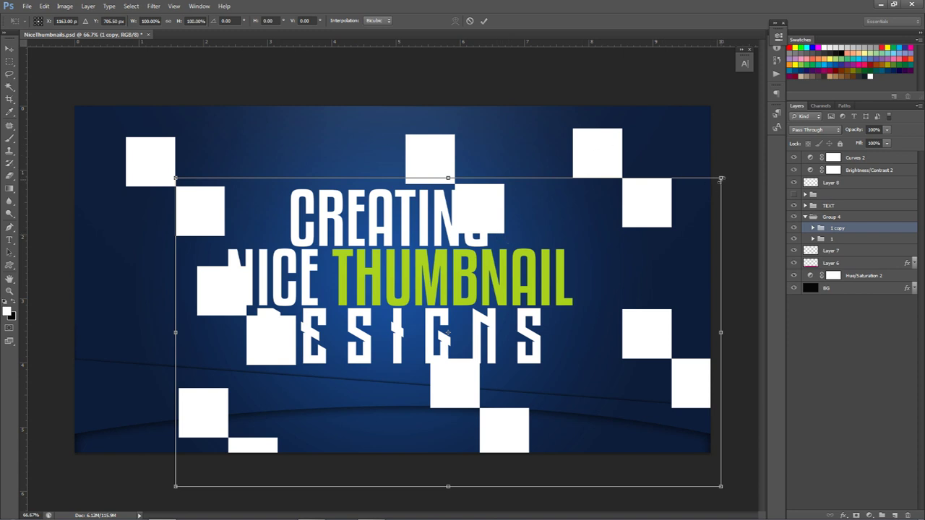
left_click_drag(720, 178, 417, 351)
key("Return")
left_click_drag(289, 390, 442, 94)
mouse_move(294, 90)
left_mouse_down()
mouse_move(264, 81)
mouse_move(283, 81)
left_mouse_up()
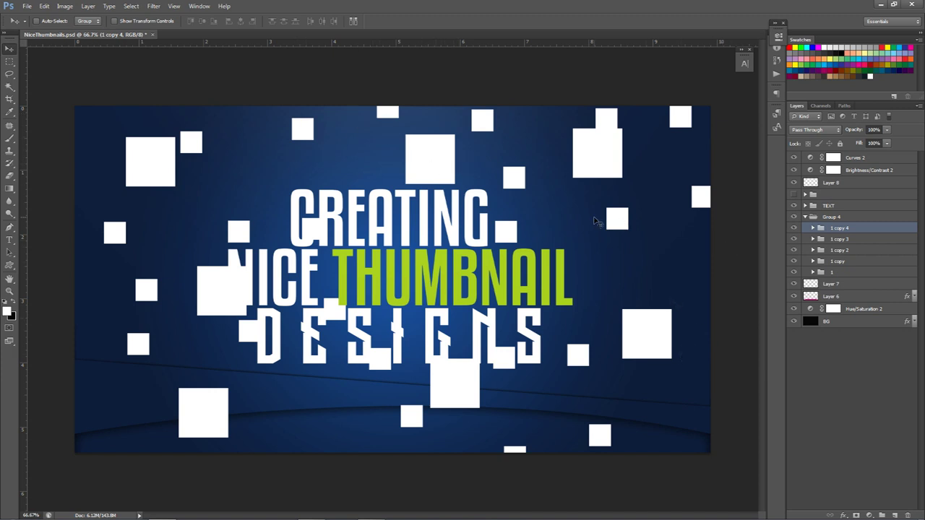
Duplicate Group 4 and merge the duplicate into a single layer
left_click(805, 216)
left_click(794, 218)
left_click(794, 218)
left_click(795, 217)
left_click(794, 217)
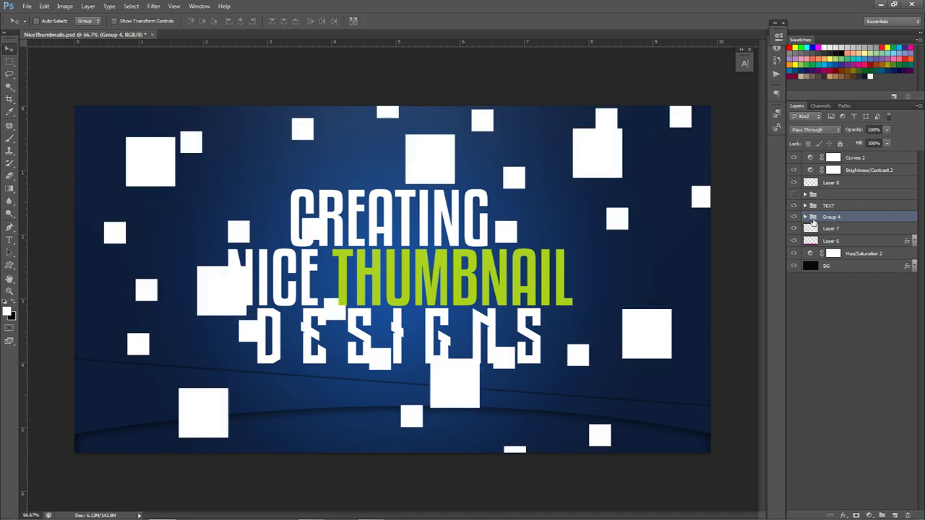
key("ctrl+j")
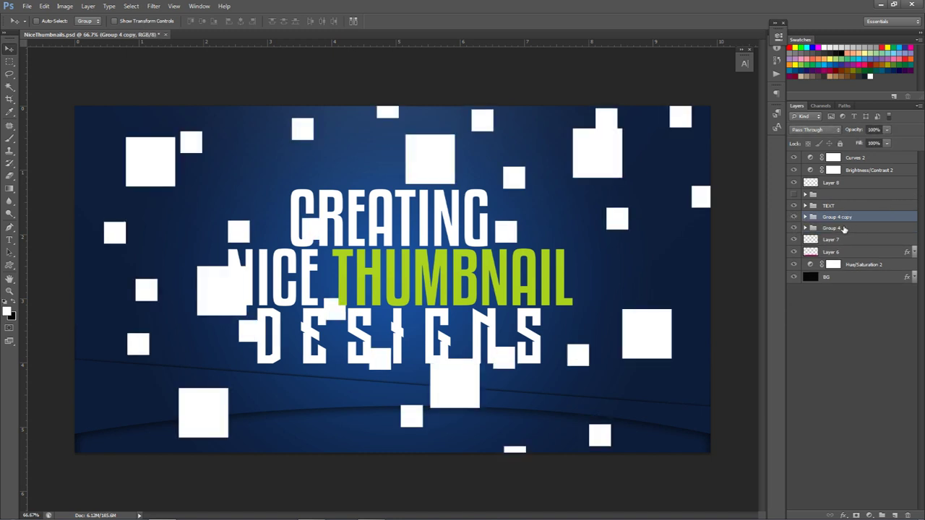
key("ctrl+e")
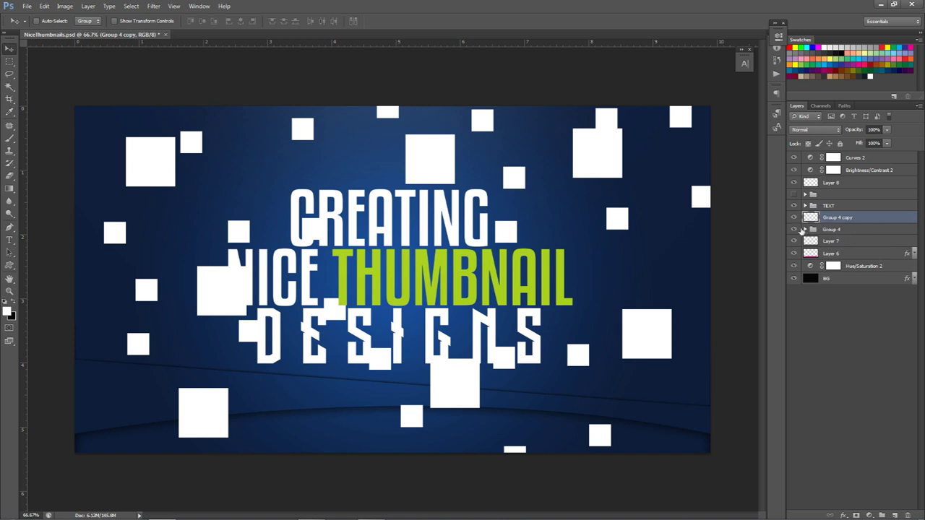
Hide the original Group 4 and rename it backups
double_click(833, 230)
type("backup")
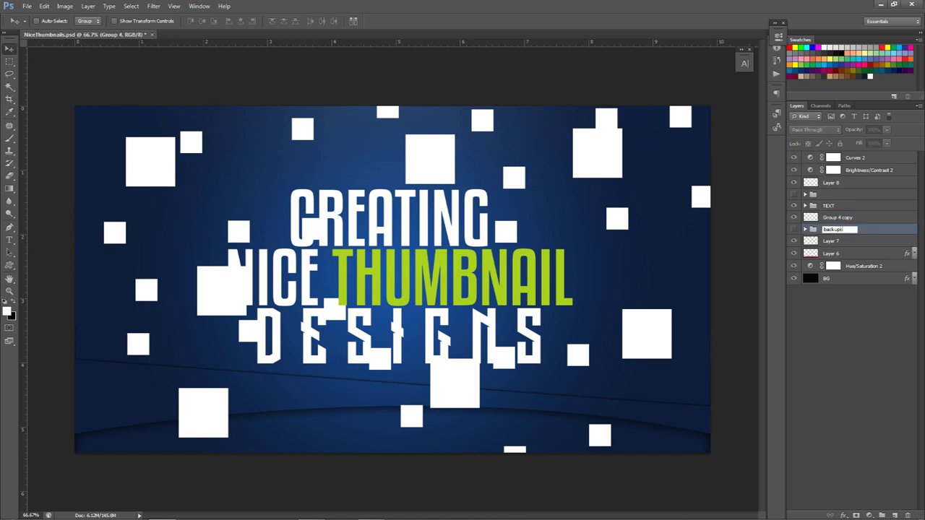
key("Return")
Apply a horizontal Motion Blur at a 0° angle to the merged squares layer, Group 4 copy, and shift it slightly down
left_click(859, 218)
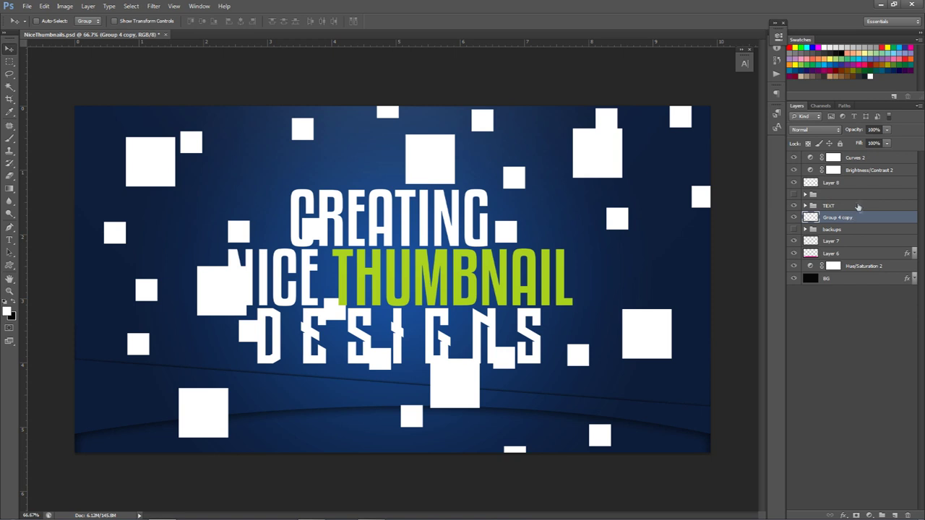
left_click(154, 5)
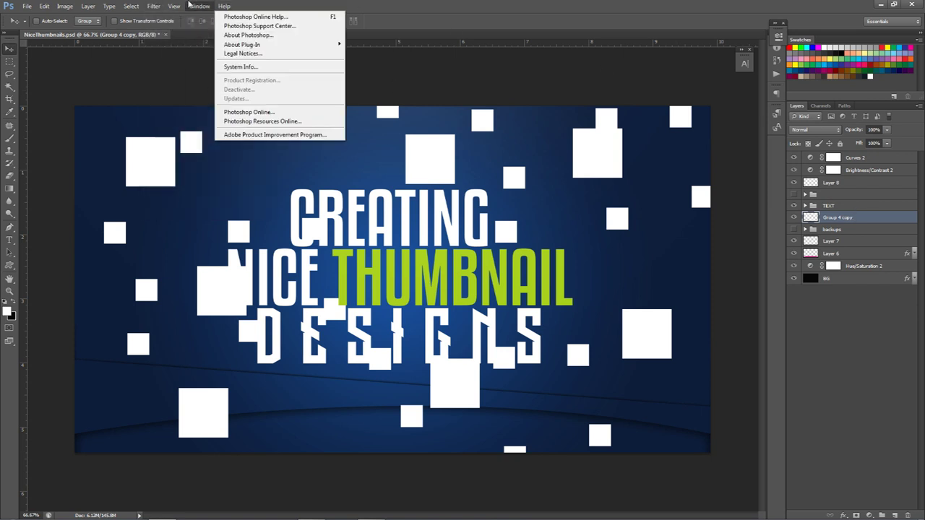
mouse_move(153, 6)
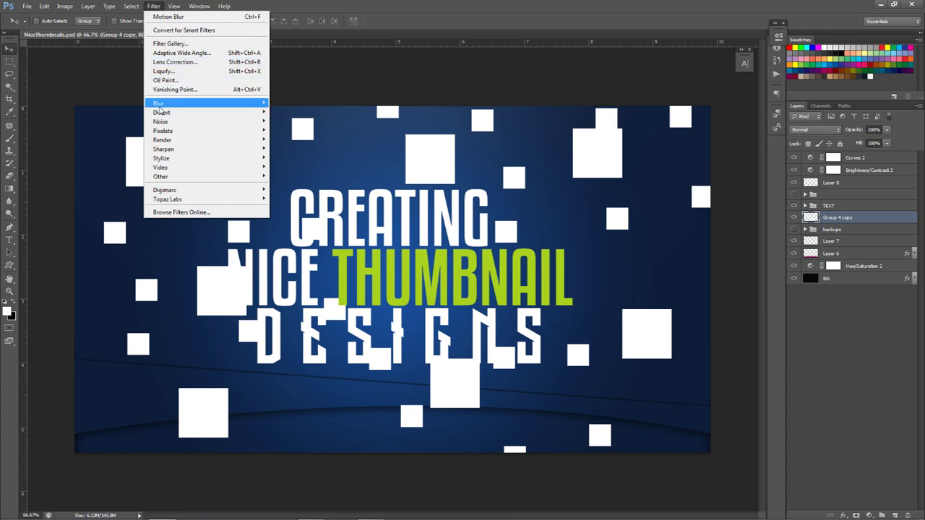
mouse_move(210, 104)
left_click(293, 190)
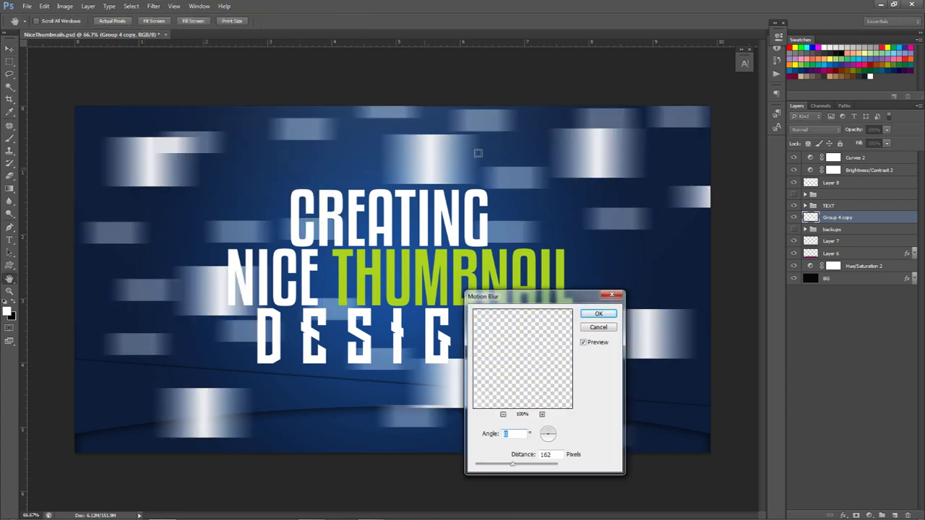
left_click(554, 454)
type("1")
left_click(599, 314)
key("ctrl+z")
key("ctrl+z")
key("ctrl+z")
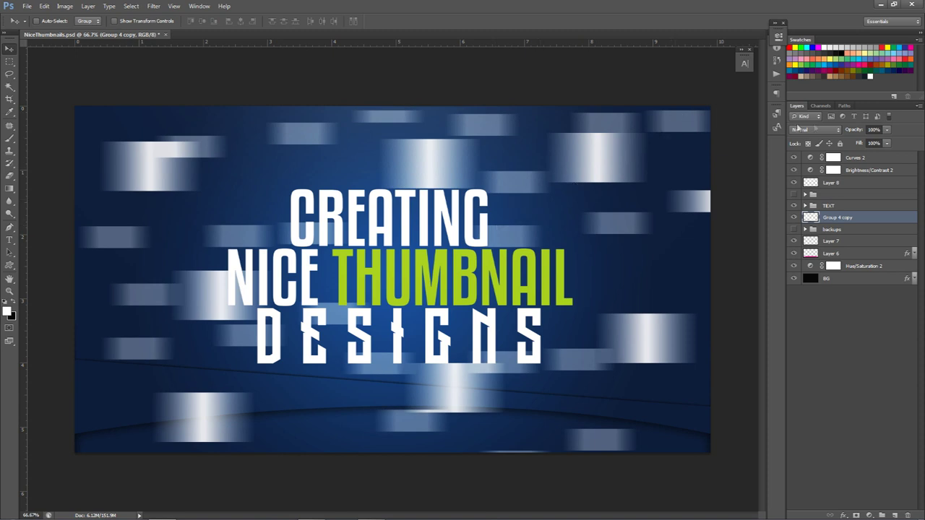
Set the blurred squares layer to Overlay blending at 58% opacity
left_click(816, 129)
left_click(807, 259)
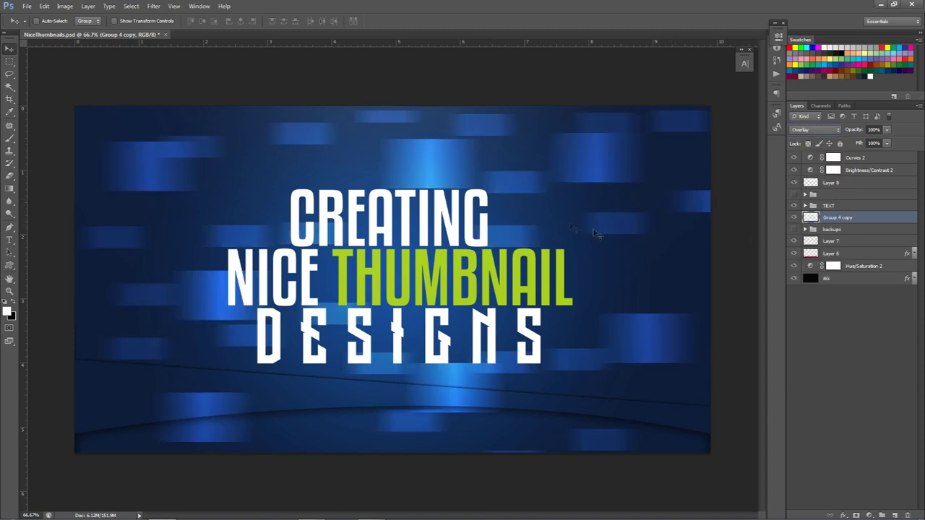
left_click_drag(887, 129, 865, 144)
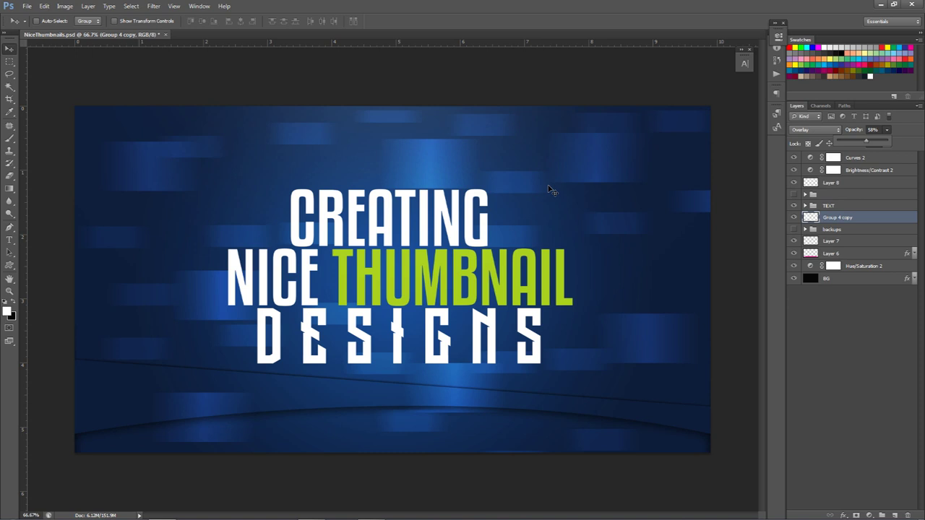
Duplicate the blurred squares layer, load its pixels as a selection, and contract the selection by 10 pixels
key("ctrl+j")
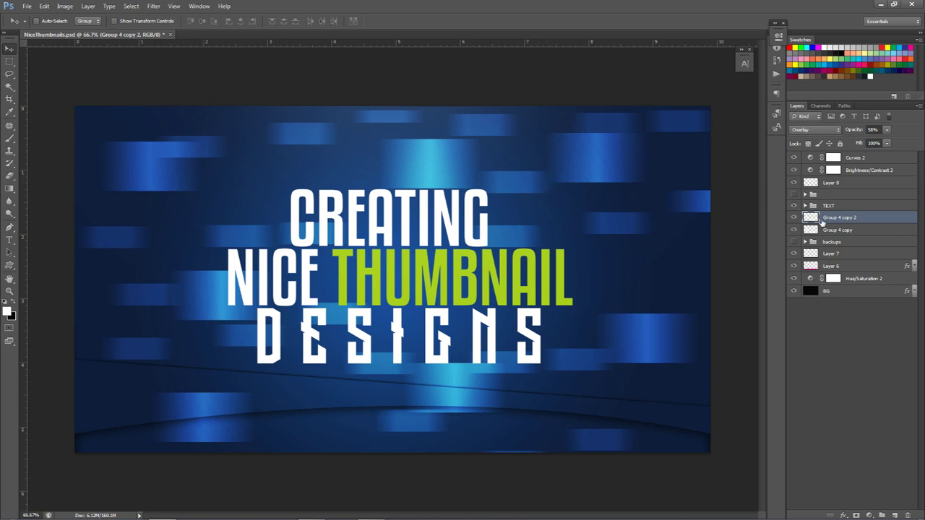
left_click(811, 217, "ctrl")
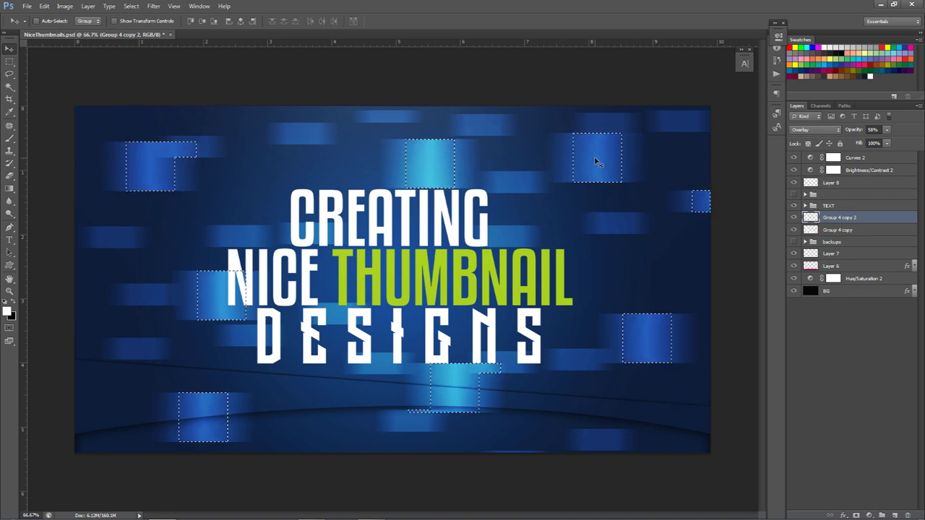
left_click(131, 5)
mouse_move(159, 114)
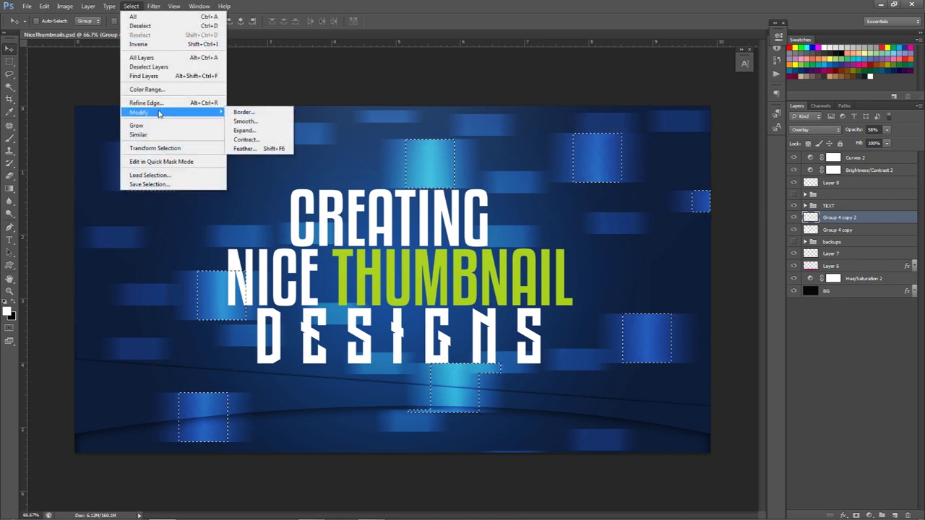
left_click(246, 139)
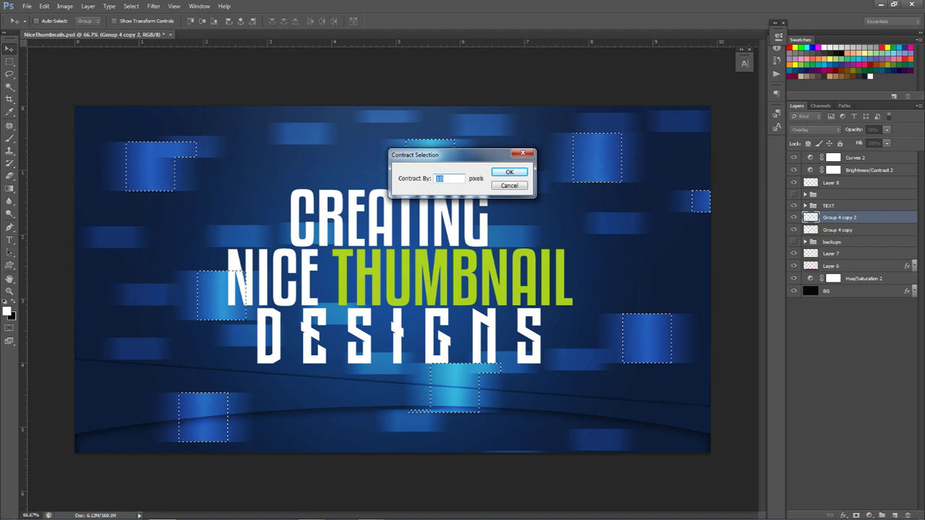
left_click_drag(484, 159, 420, 162)
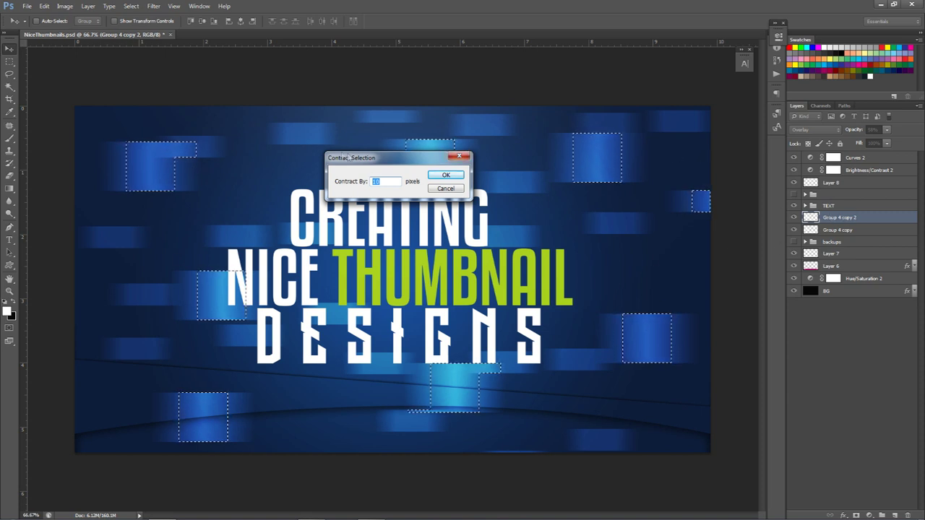
left_click(435, 174)
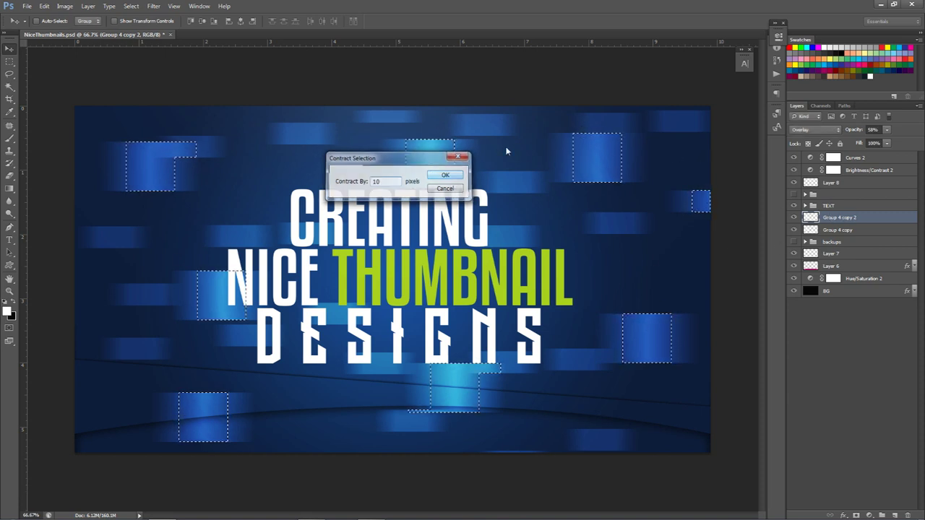
Delete the contracted selection from Group 4 copy 2, deselect, and compare the two square layers by toggling their visibility, leaving both shown
left_click(794, 230)
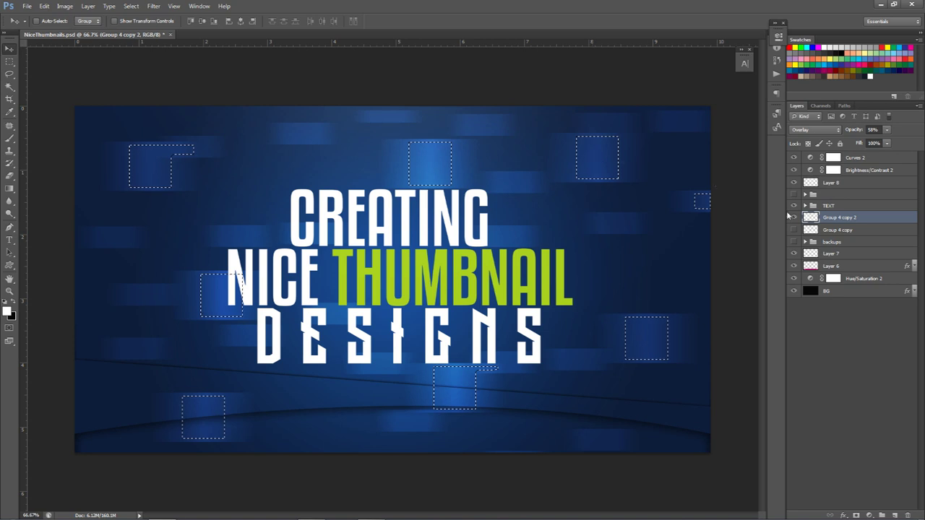
key("ctrl+d")
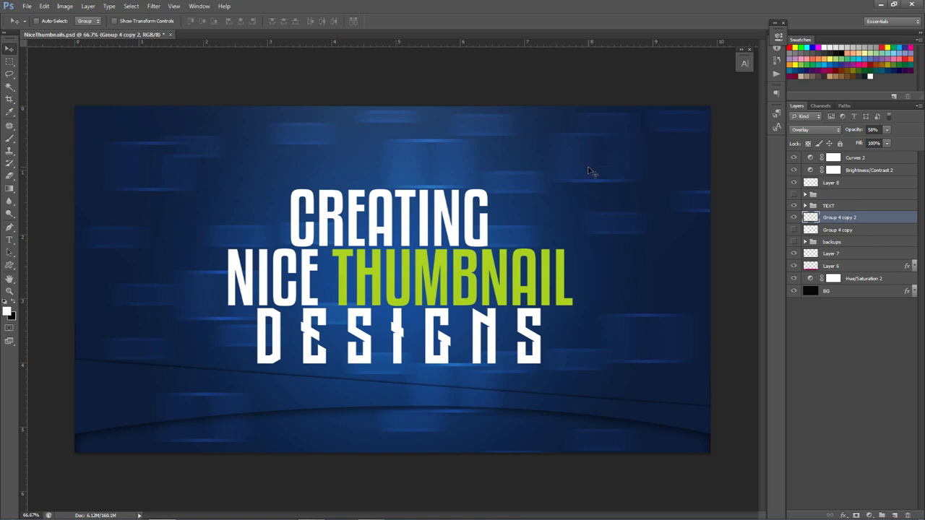
left_click(794, 218)
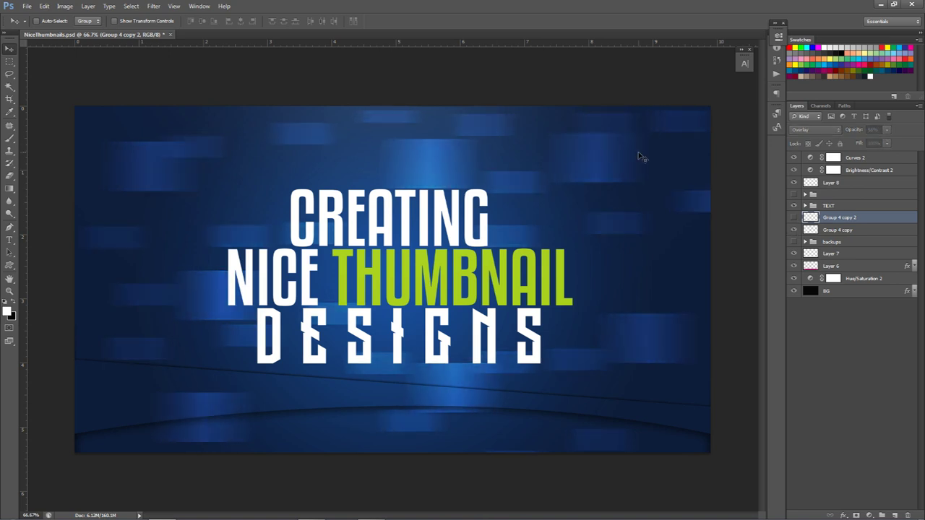
left_click(794, 219)
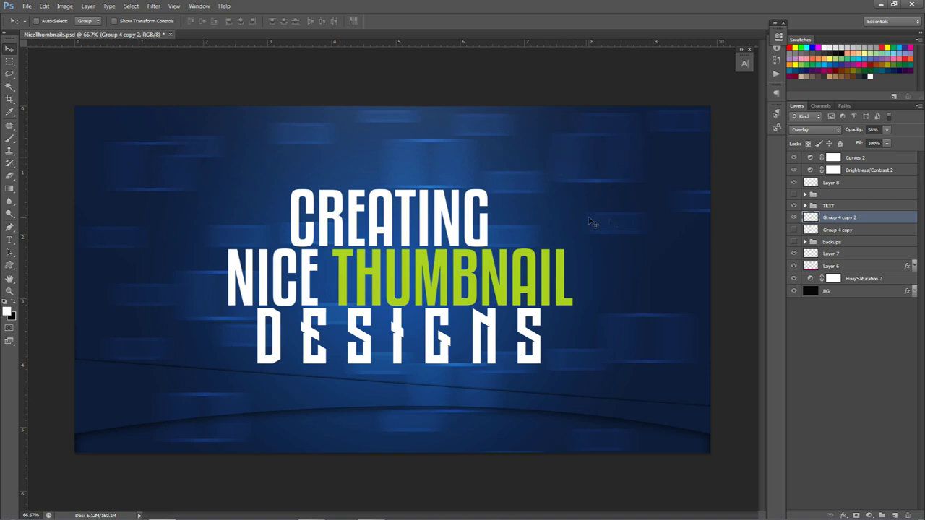
left_click(795, 230)
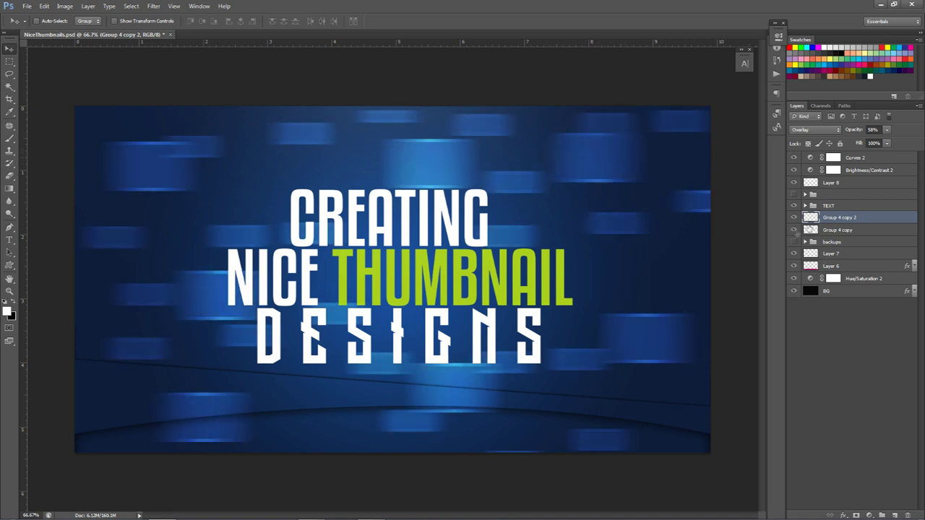
Add a Color Overlay to Group 4 copy 2 in the lime green sampled from THUMBNAIL and raise the layer's opacity to 100%
double_click(867, 213)
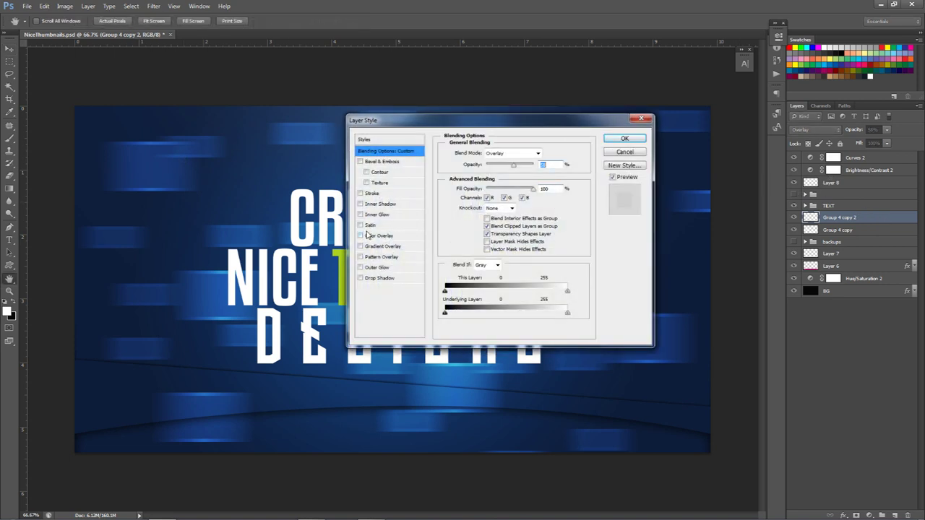
left_click_drag(407, 121, 484, 125)
left_click(457, 240)
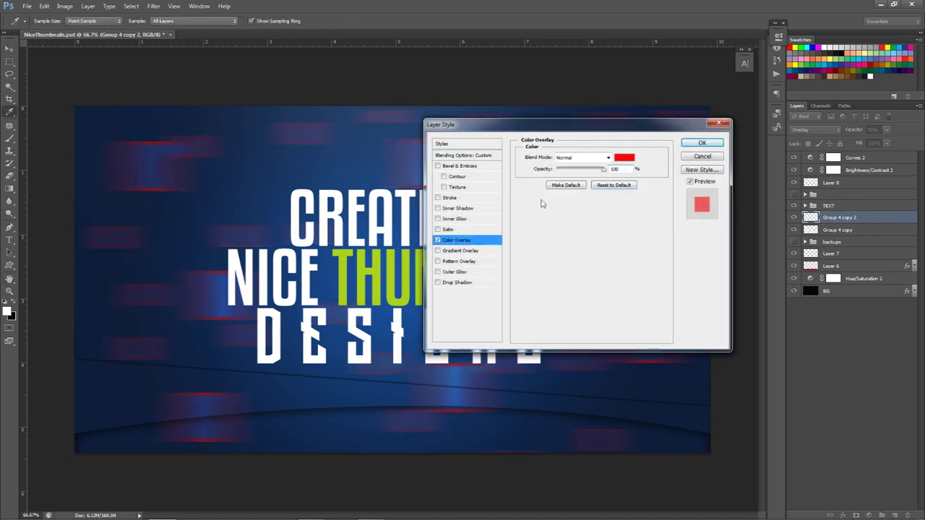
left_click(628, 157)
left_click(411, 254)
left_click(822, 168)
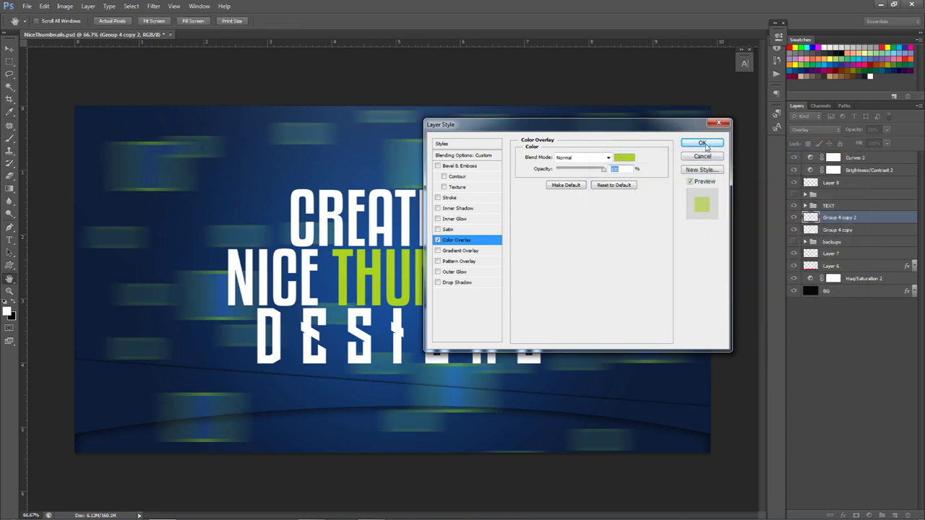
left_click(702, 142)
left_click(887, 129)
left_click_drag(897, 140, 871, 146)
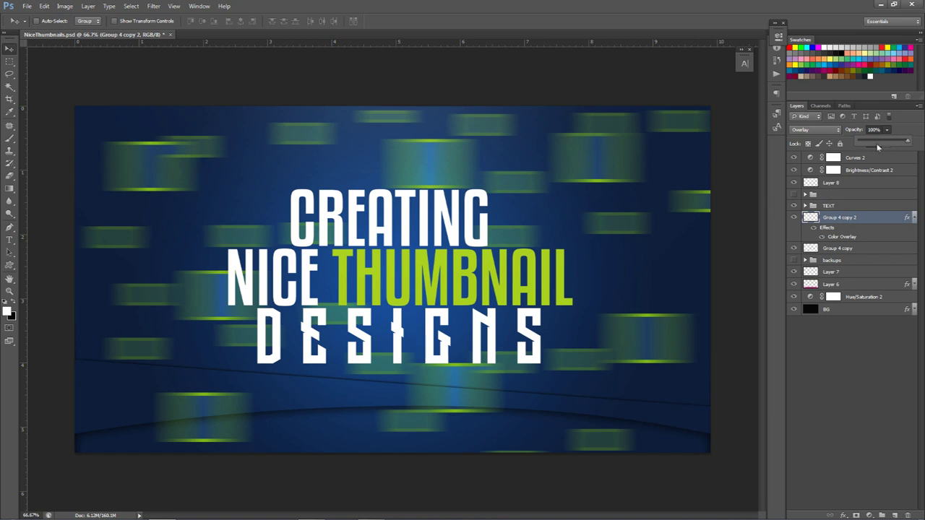
Try several blend modes on the green squares layer, including Soft Light and Normal
left_click(820, 132)
key("Escape")
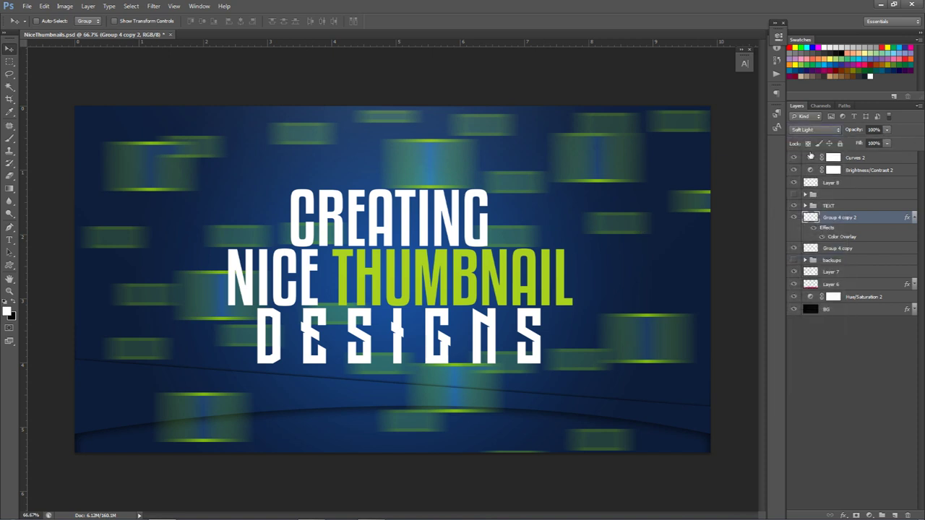
left_click(809, 131)
left_click(804, 131)
left_click(813, 129)
left_click(810, 167)
key("Down")
key("Down")
left_click(813, 129)
left_click(799, 140)
Rasterize the layer style of Group 4 copy 2 and set its blend mode to Lighter Color
right_click(855, 219)
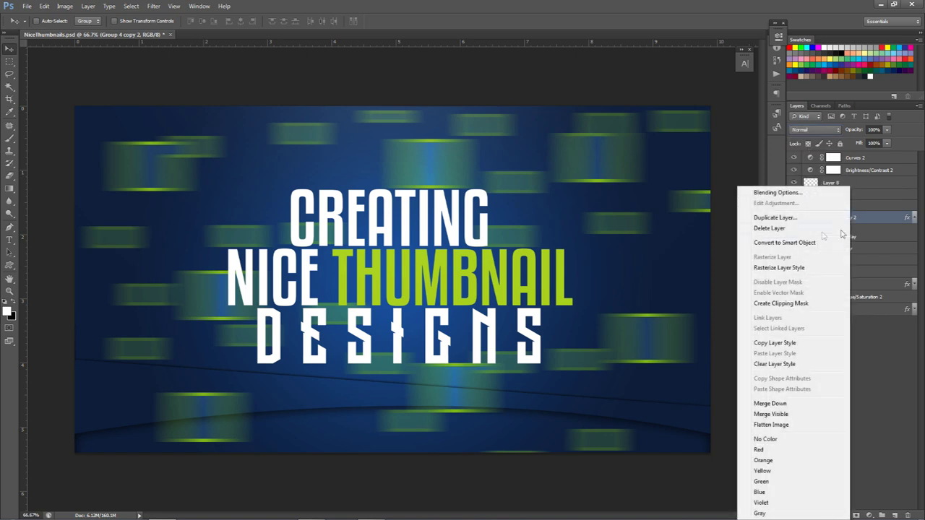
left_click(798, 266)
left_click(797, 130)
left_click(803, 200)
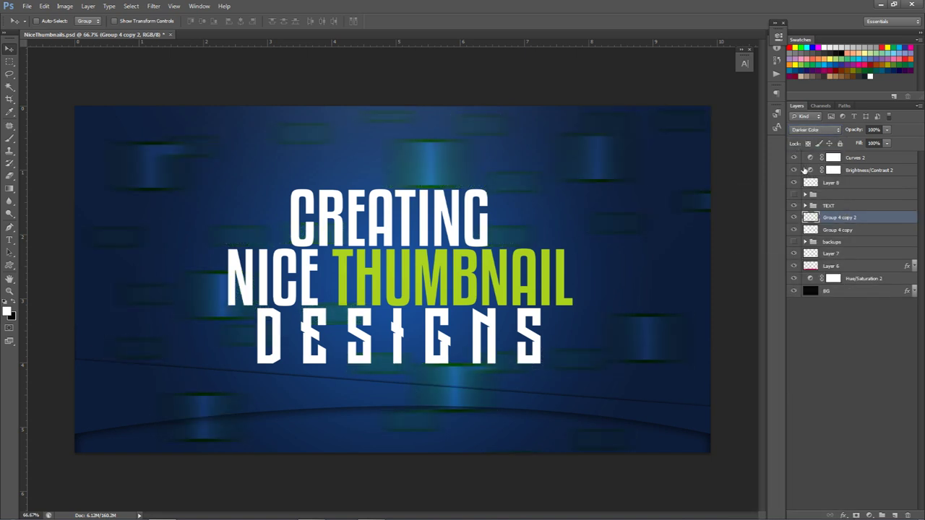
key("Down")
key("Down")
key("Down")
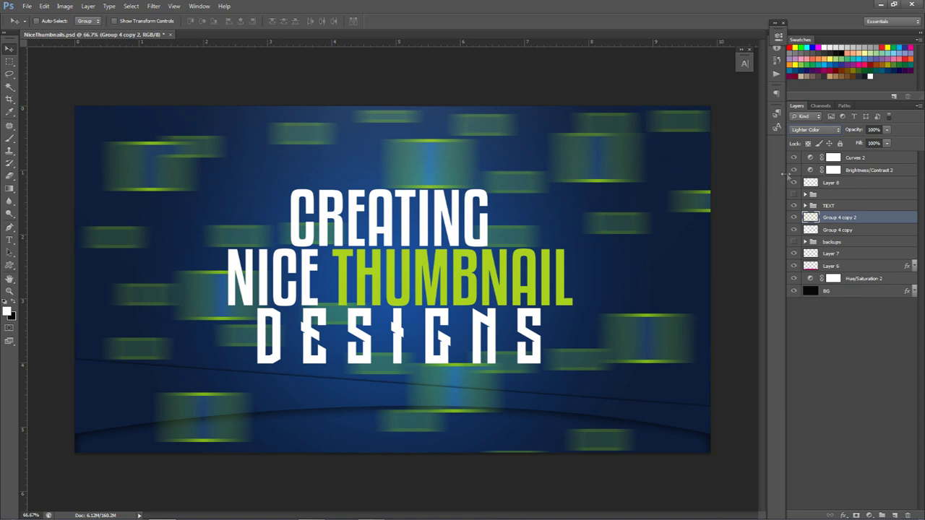
Shift the green squares layer slightly up and left, cut random rectangular pieces out of its blocks, and deselect
left_click_drag(541, 270, 539, 268)
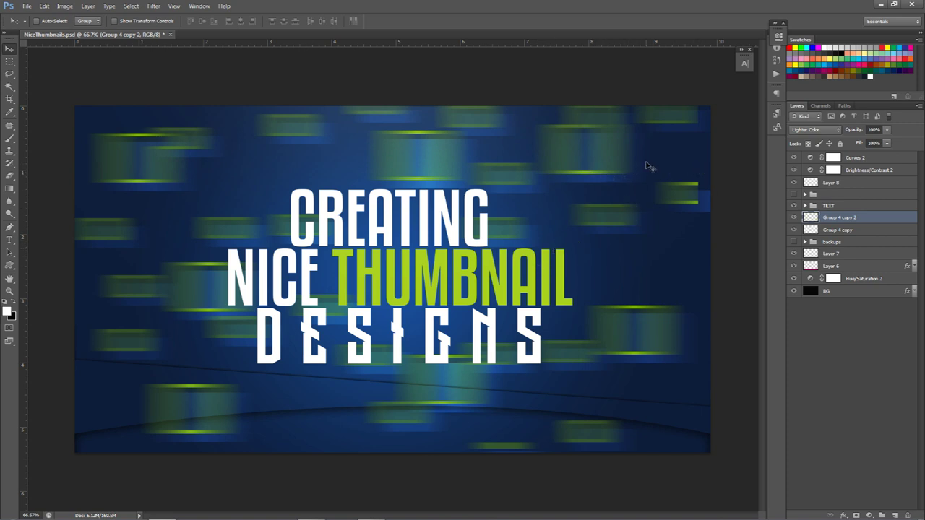
left_click_drag(9, 61, 50, 62)
left_click_drag(512, 163, 116, 224)
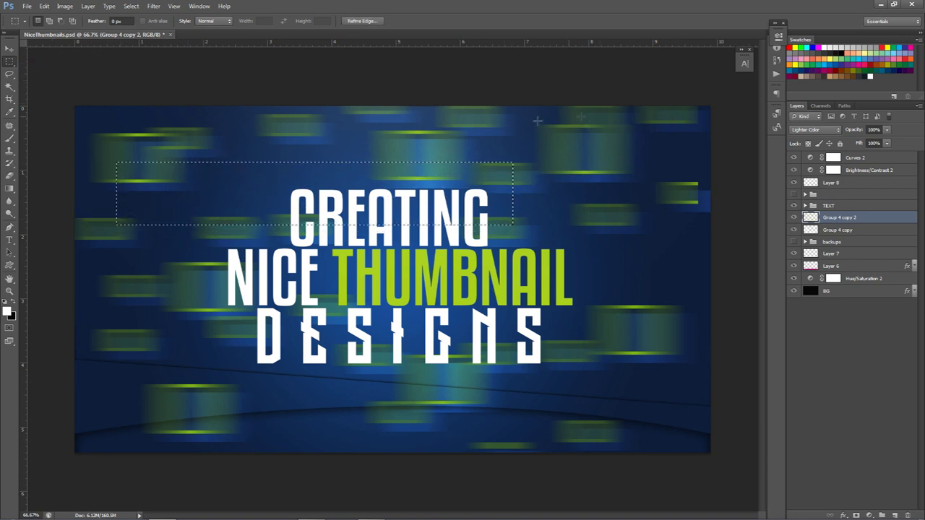
left_click_drag(380, 188, 455, 176)
mouse_move(519, 229)
left_mouse_down()
mouse_move(645, 316)
mouse_move(597, 280)
mouse_move(589, 311)
mouse_move(526, 391)
mouse_move(540, 433)
left_mouse_up()
mouse_move(506, 386)
left_mouse_down()
mouse_move(517, 373)
mouse_move(497, 409)
mouse_move(475, 410)
mouse_move(502, 413)
mouse_move(259, 407)
mouse_move(165, 379)
left_mouse_up()
left_click_drag(89, 264, 195, 293)
mouse_move(141, 282)
left_mouse_down()
mouse_move(173, 403)
mouse_move(480, 154)
mouse_move(467, 159)
mouse_move(545, 121)
mouse_move(571, 116)
mouse_move(539, 127)
mouse_move(571, 124)
mouse_move(354, 90)
mouse_move(466, 90)
mouse_move(639, 182)
mouse_move(547, 148)
left_mouse_up()
mouse_move(587, 389)
left_mouse_down()
mouse_move(515, 371)
mouse_move(498, 355)
left_mouse_up()
left_click_drag(548, 372, 252, 166)
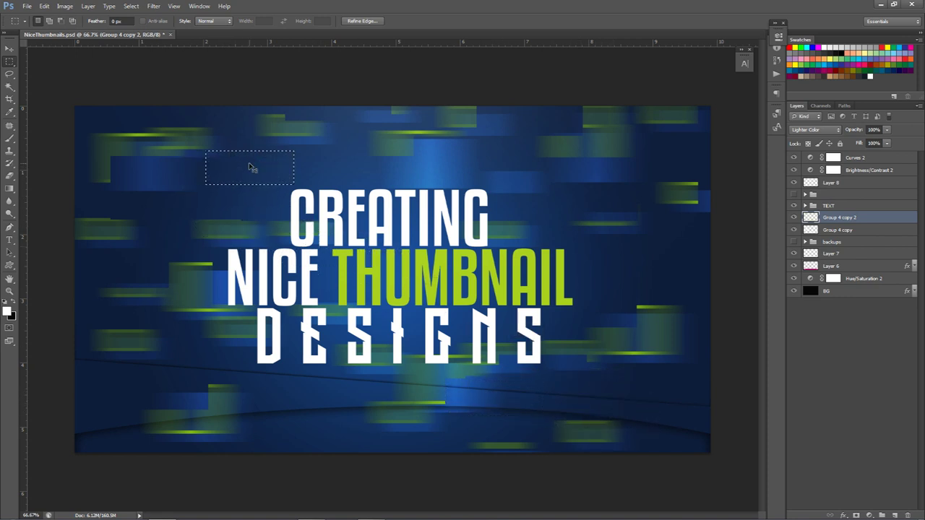
key("ctrl+d")
key("v")
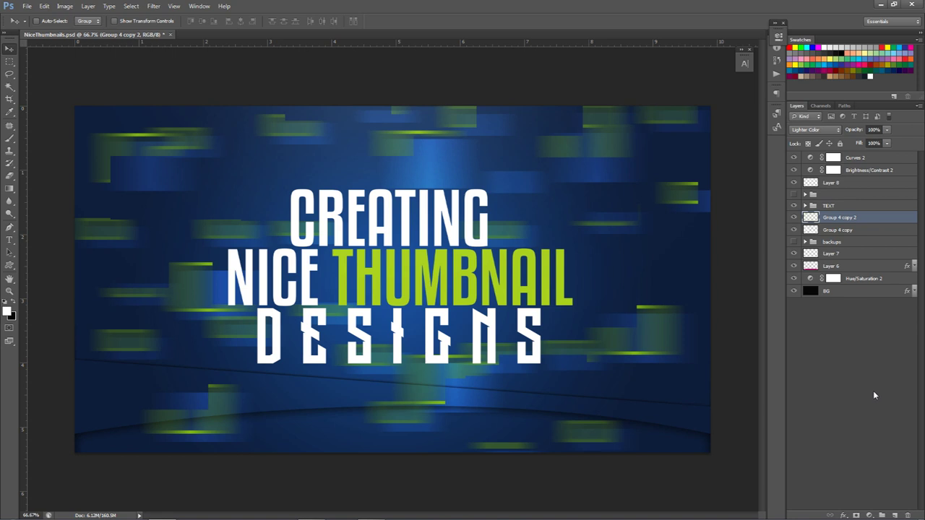
Duplicate the green squares layer, set the copy's blend mode to Dissolve, and lower its opacity to 21%
key("ctrl+j")
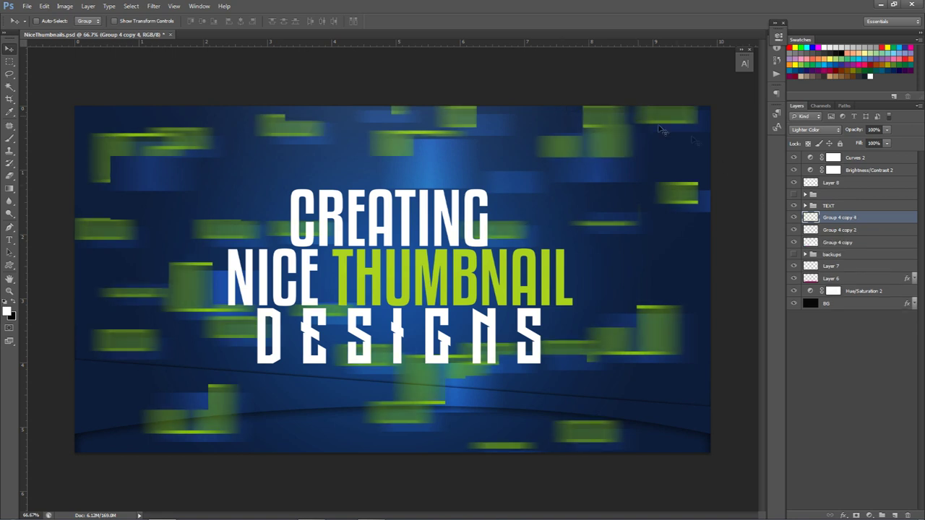
left_click(153, 6)
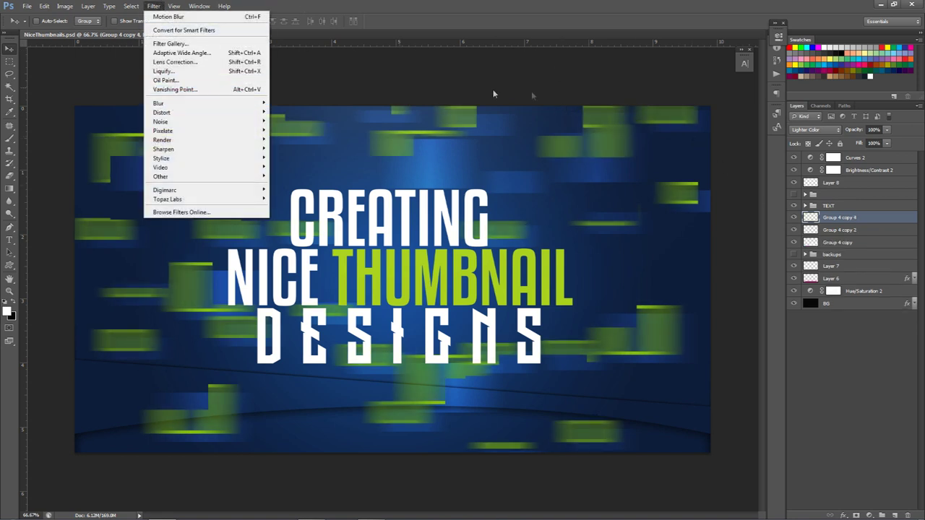
left_click(810, 129)
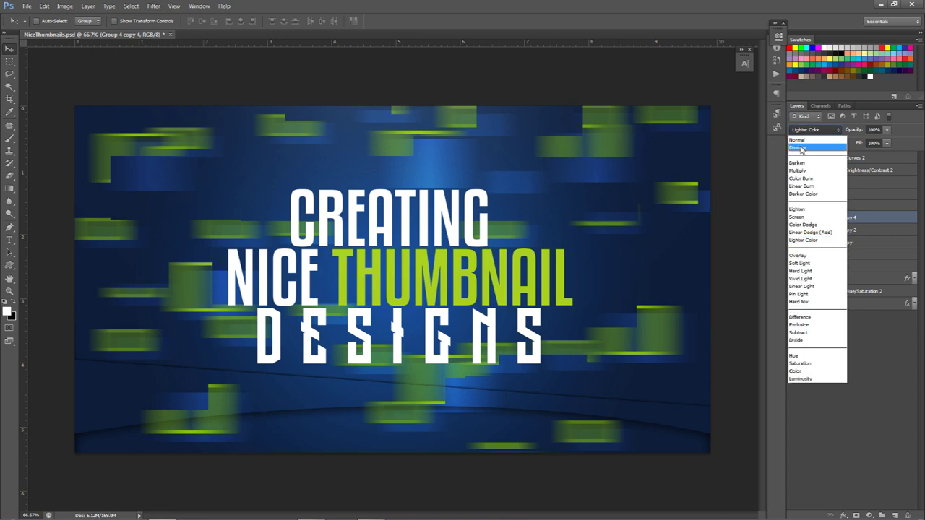
left_click(801, 149)
left_click(887, 129)
left_click_drag(887, 143, 848, 143)
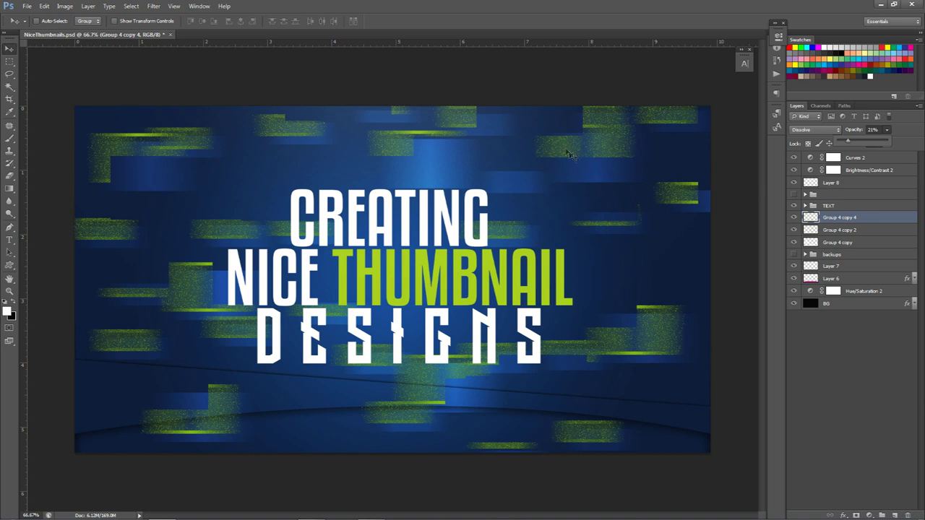
Offset the speckled Dissolve copy down and right from the green squares, and add an empty layer above it
left_click(794, 218)
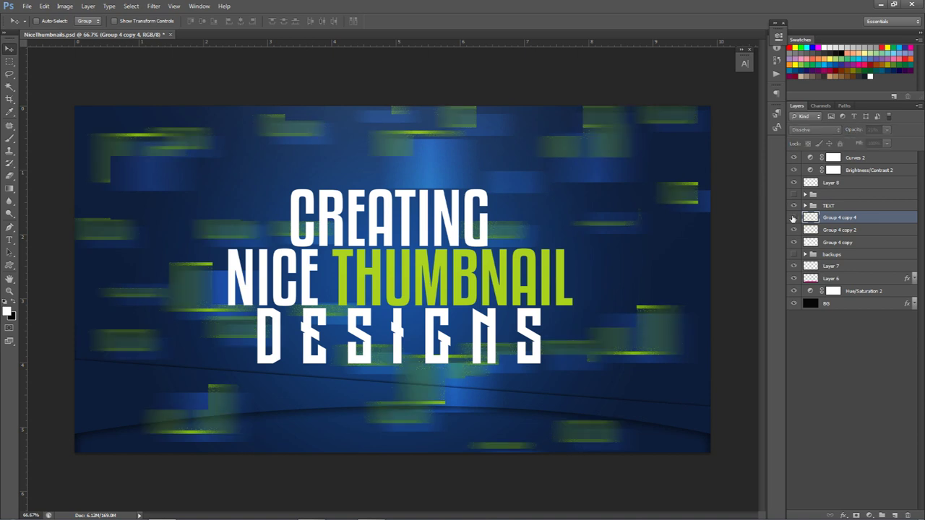
left_click(794, 218)
left_click_drag(549, 159, 569, 190)
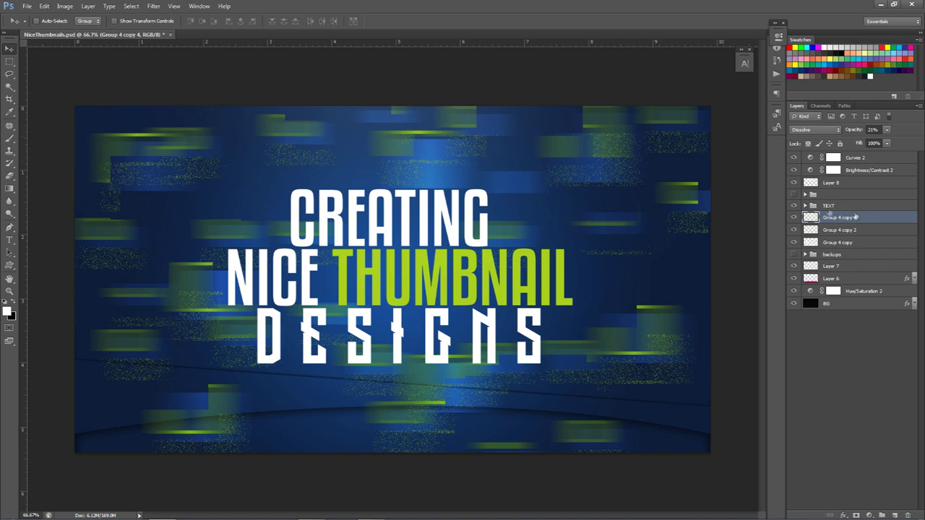
left_click(895, 515)
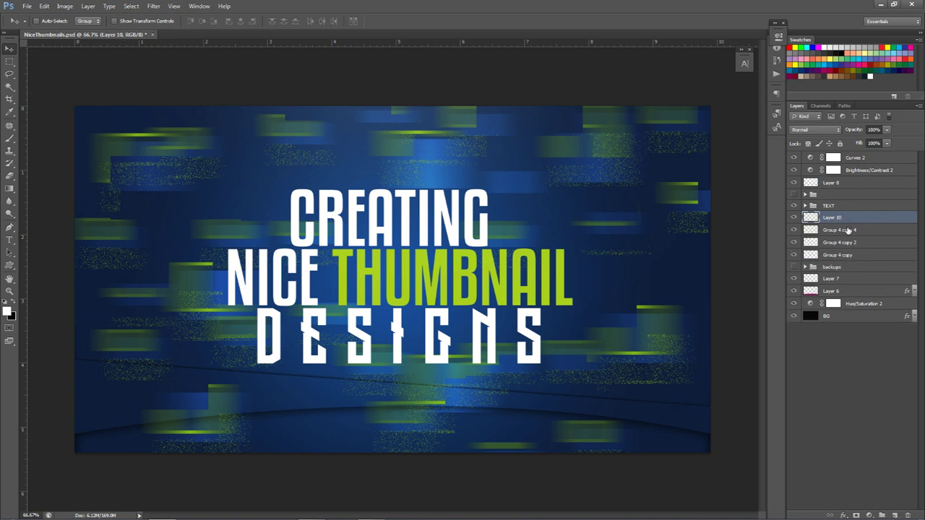
Try merging the empty layer with the Dissolve copy and adding a Color Overlay, and undo the merge
left_click(853, 230, "shift")
key("ctrl+e")
double_click(866, 221)
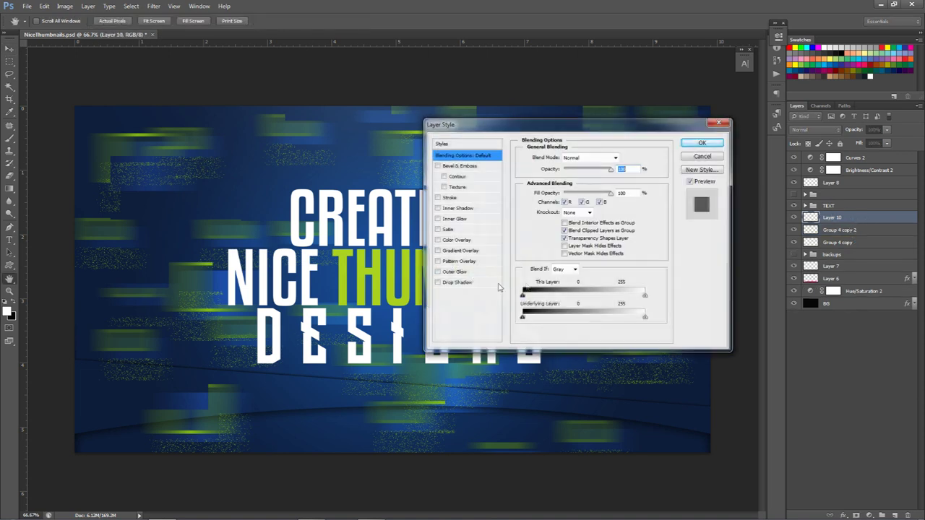
left_click(462, 239)
left_click(700, 156)
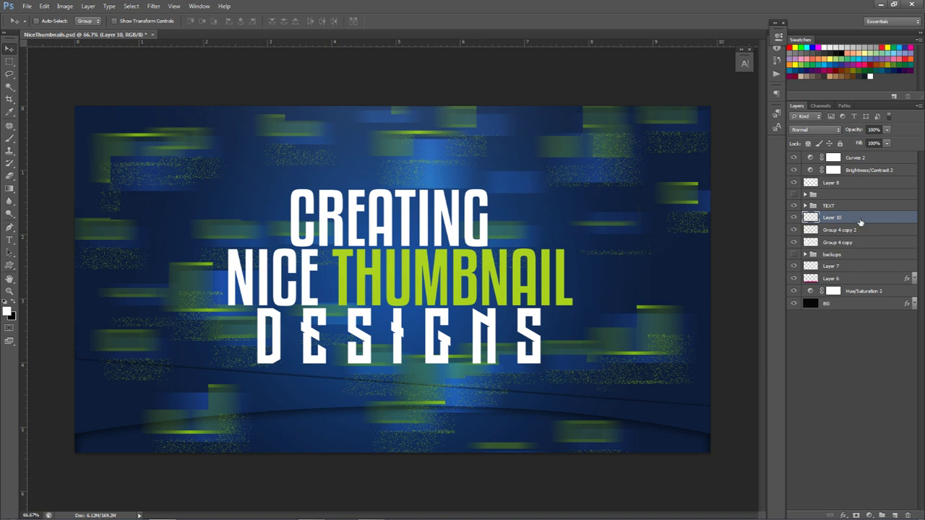
key("ctrl+z")
Try lowering the opacity of the Dissolve layer Group 4 copy 4 to 6%
left_click(795, 218)
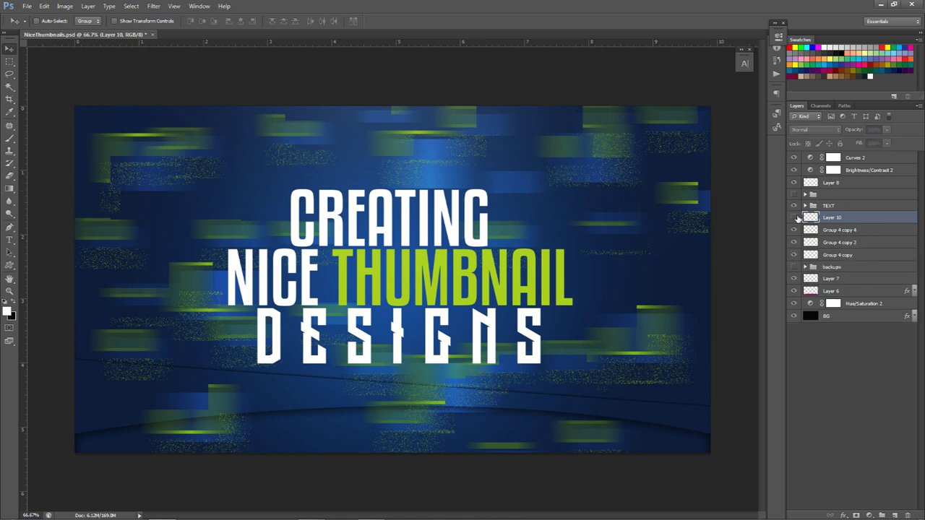
left_click(812, 230)
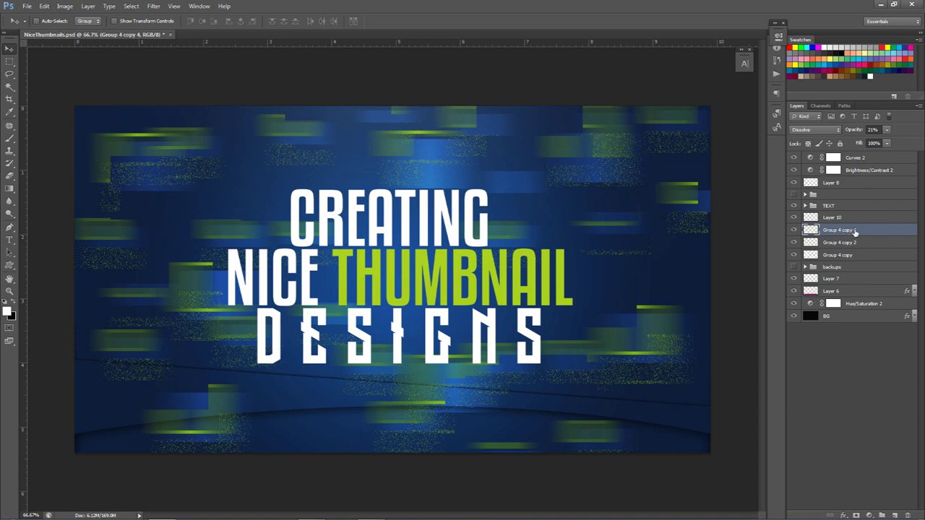
left_click(887, 129)
left_click_drag(886, 142, 873, 142)
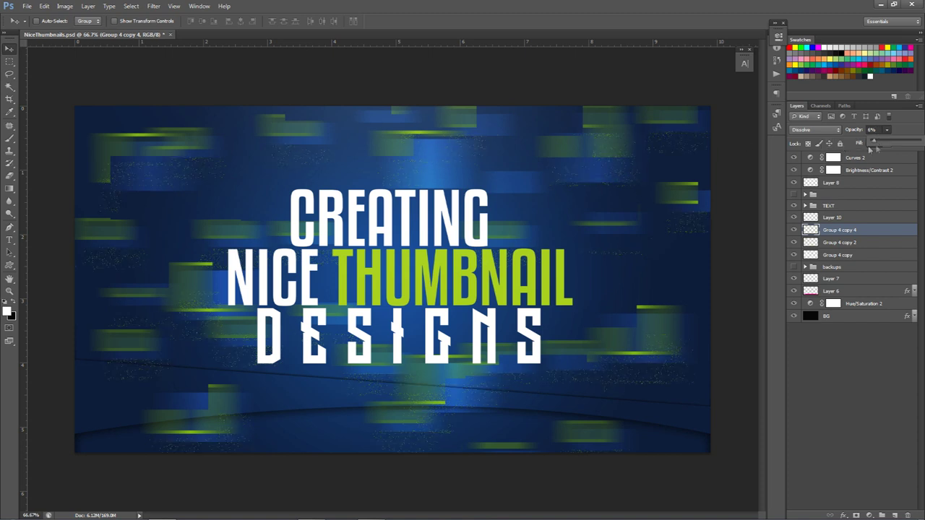
left_click(880, 143)
Merge Layer 10 with Group 4 copy 4 and test the merged layer's opacity, leaving it at 100%
left_click(833, 216, "ctrl")
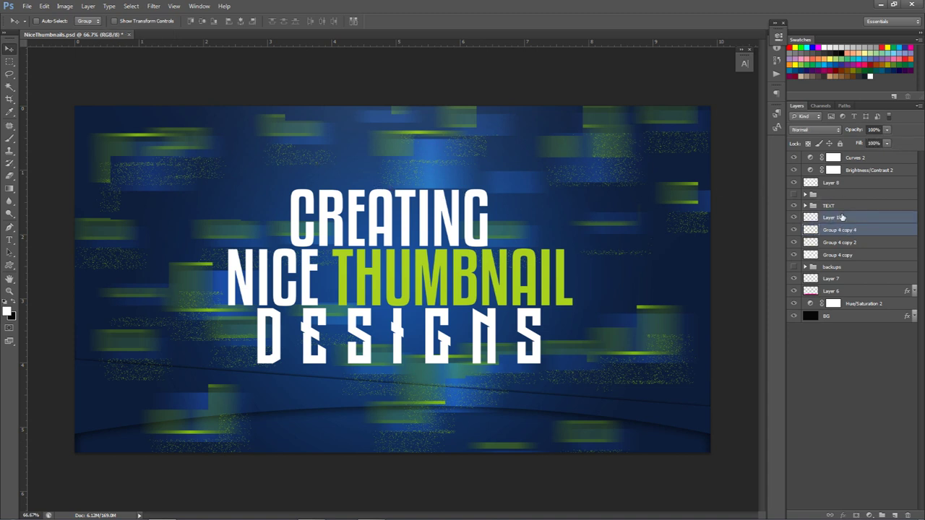
key("ctrl+e")
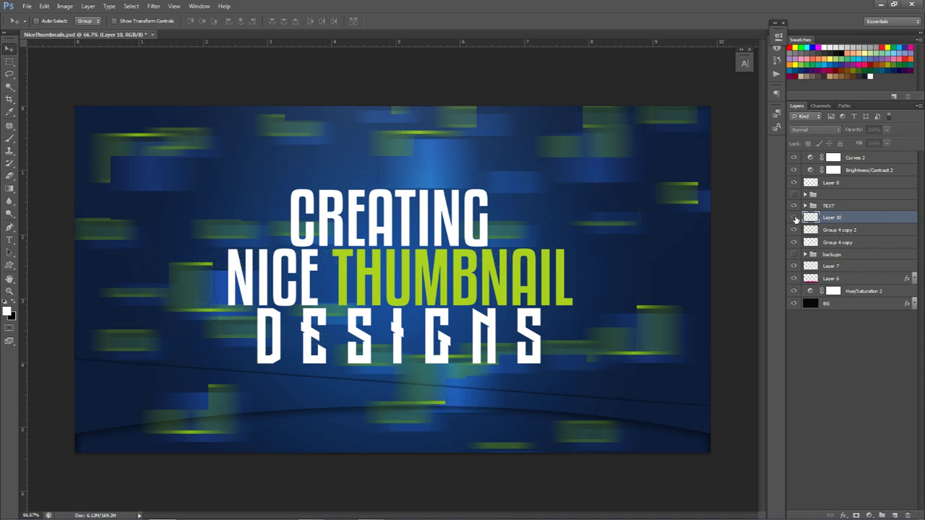
left_click(887, 143)
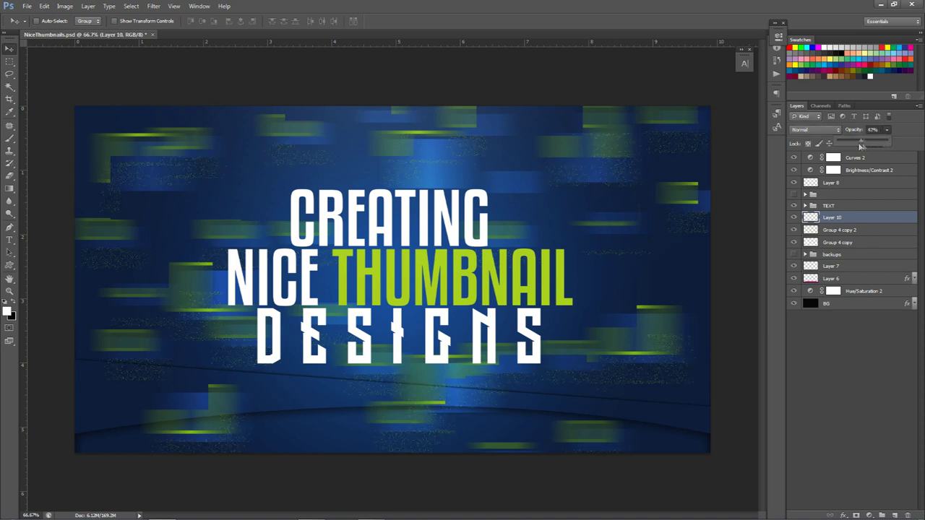
left_click_drag(861, 146, 900, 147)
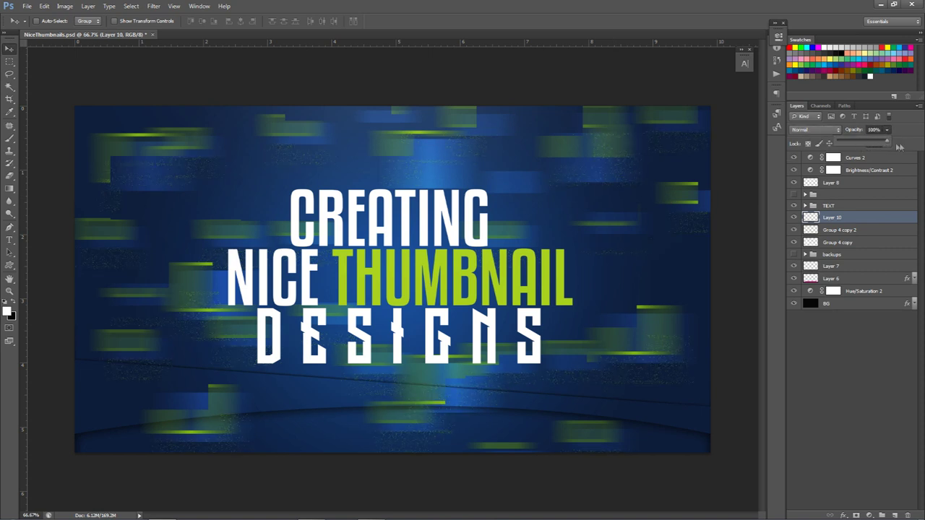
Add a white Color Overlay to the speckle layer, Layer 10
double_click(883, 220)
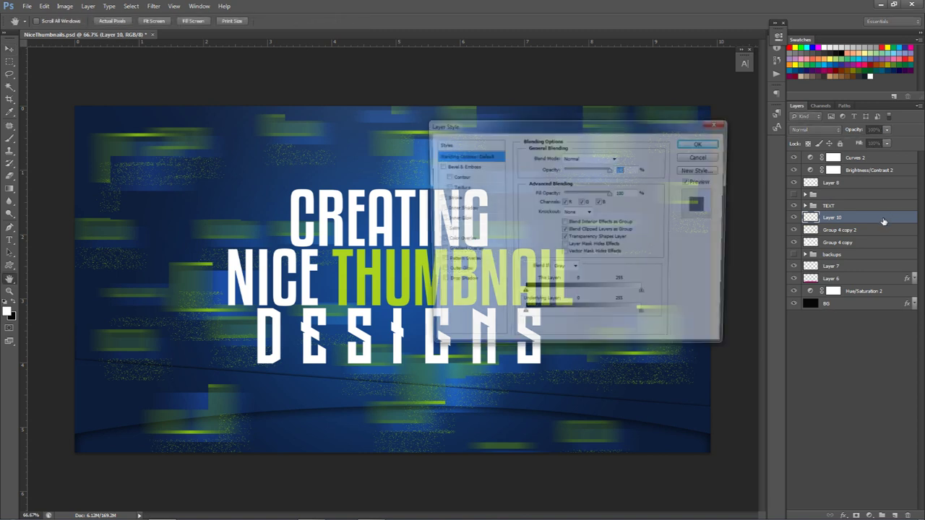
left_click(457, 240)
left_click(628, 157)
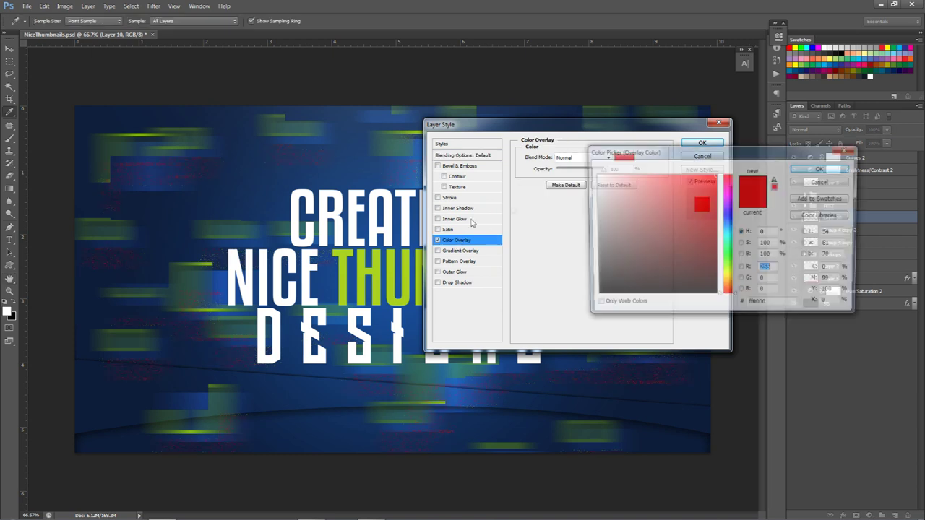
left_click(594, 175)
left_click(803, 168)
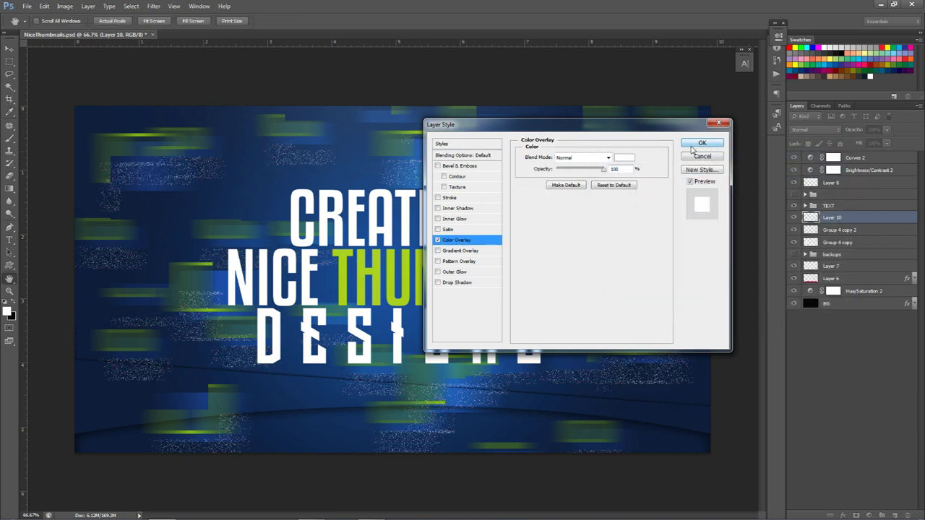
left_click(702, 142)
Rasterize the layer style of Layer 10 and set its blend mode to Overlay
right_click(838, 218)
left_click(779, 268)
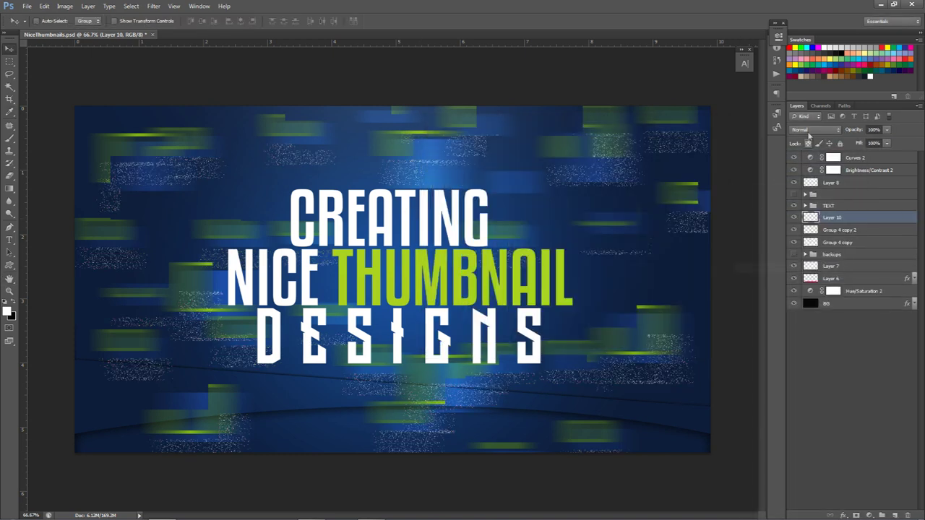
left_click(814, 129)
left_click(799, 255)
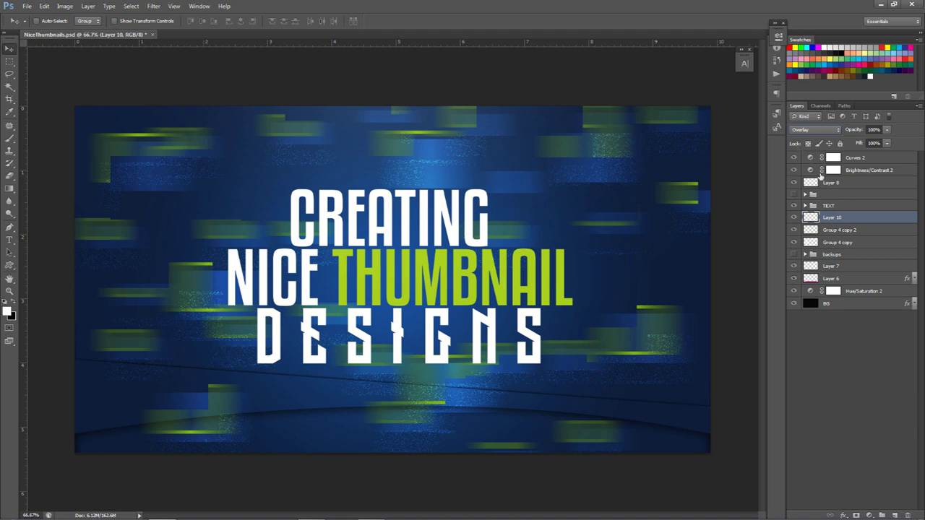
Place the Black Ops 3 specialist image directly above the backups group and scale it to cover the whole canvas
left_click(833, 256)
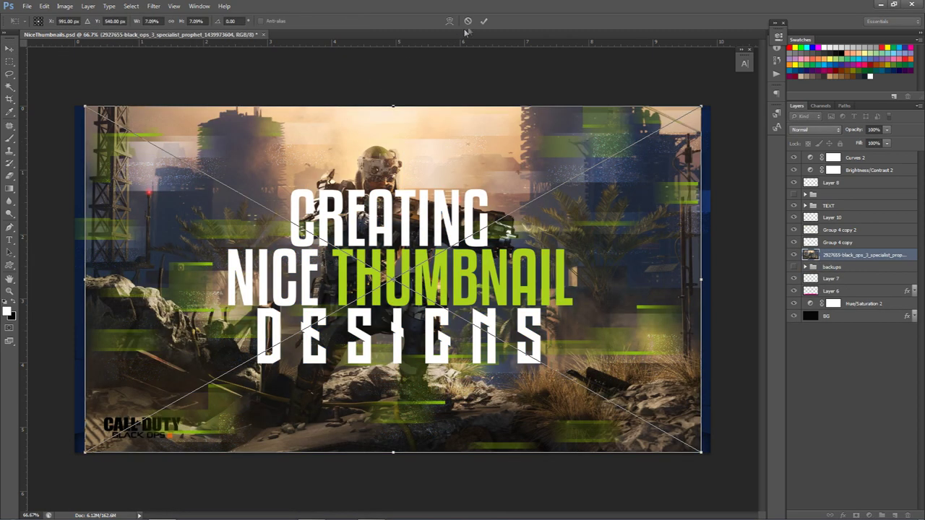
left_click(482, 20)
left_click_drag(462, 220, 454, 225)
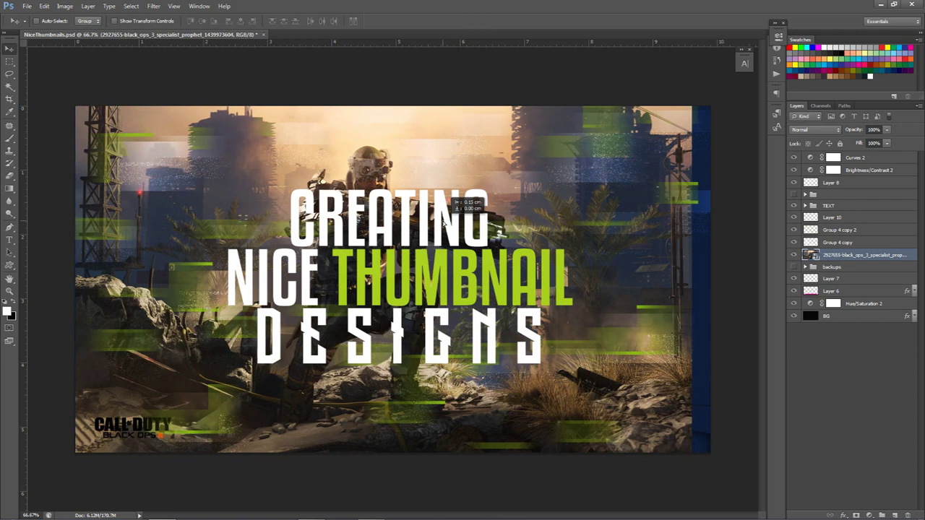
key("ctrl+t")
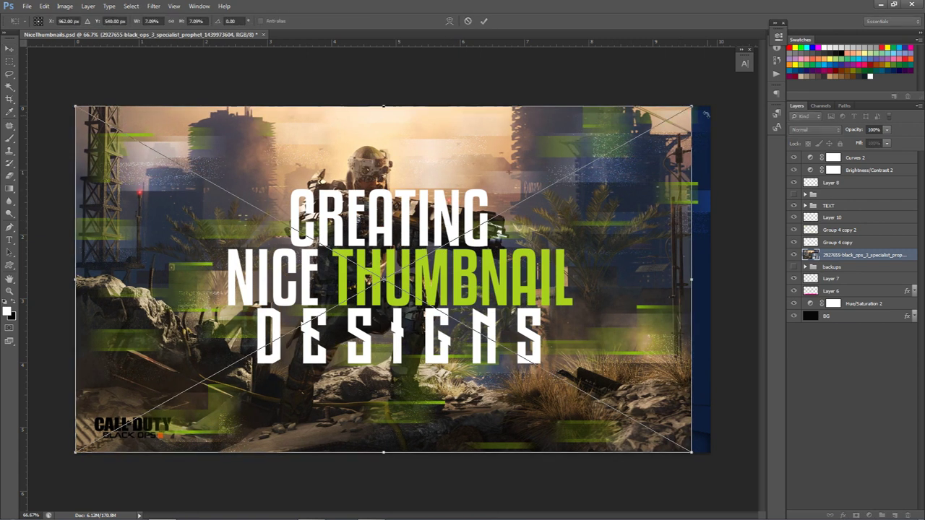
left_click_drag(712, 106, 725, 101)
key("Return")
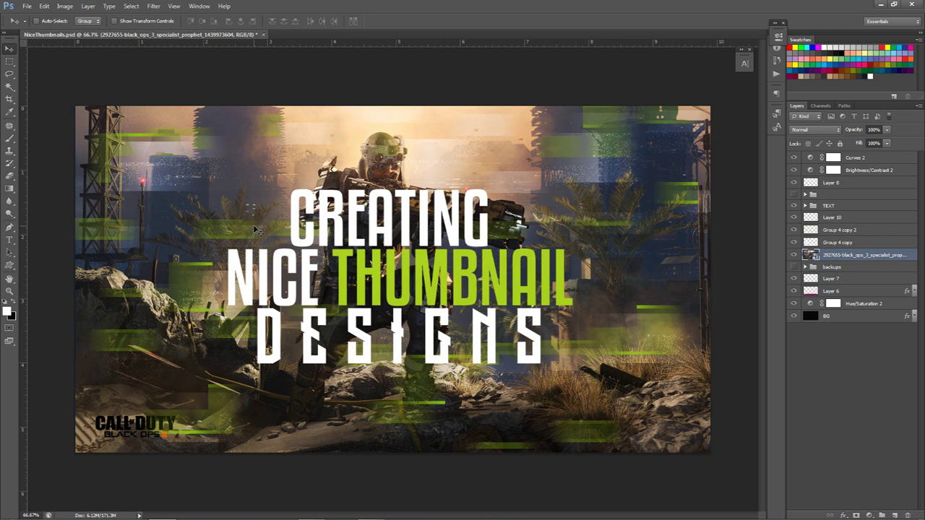
Set the placed soldier image's blend mode to Luminosity and lower its opacity to 30%
left_click(794, 229)
left_click(793, 228)
left_click(813, 131)
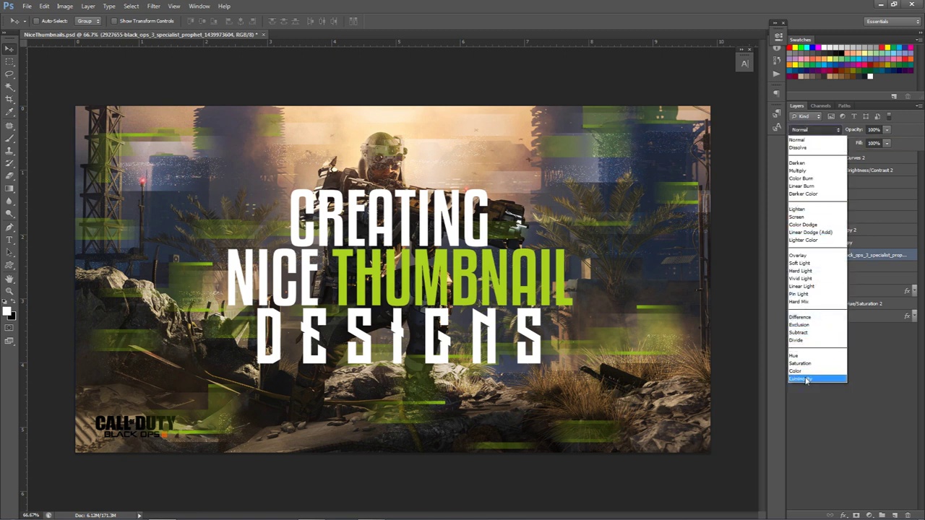
left_click(806, 380)
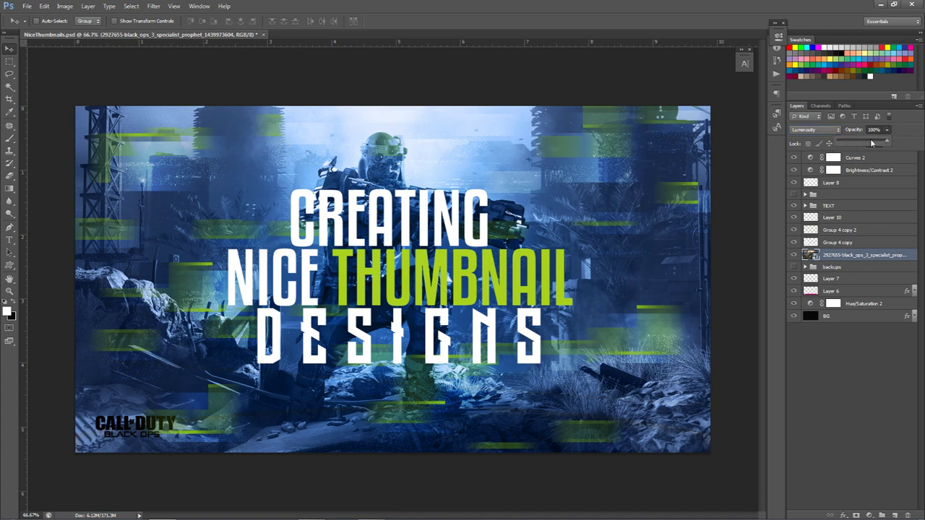
left_click_drag(872, 143, 855, 143)
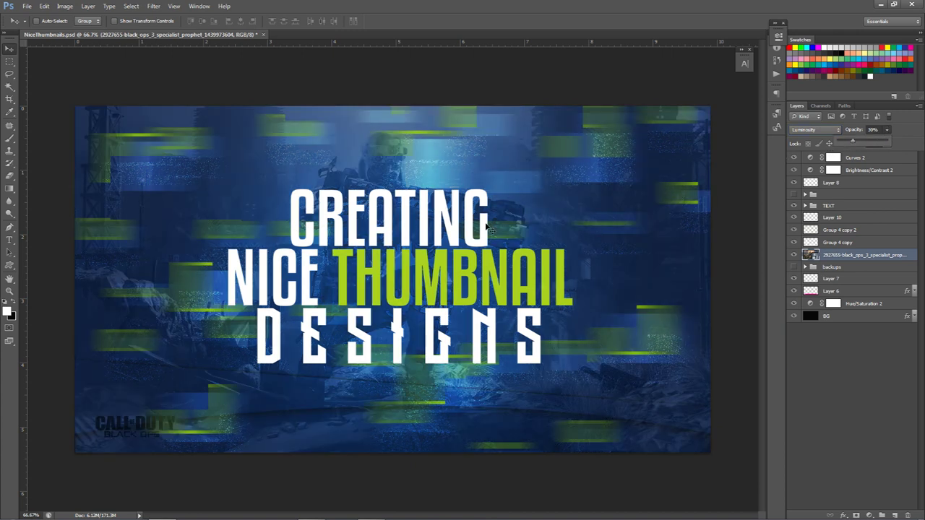
Try the Overlay blend mode on the soldier image and return it to Luminosity
left_click(796, 134)
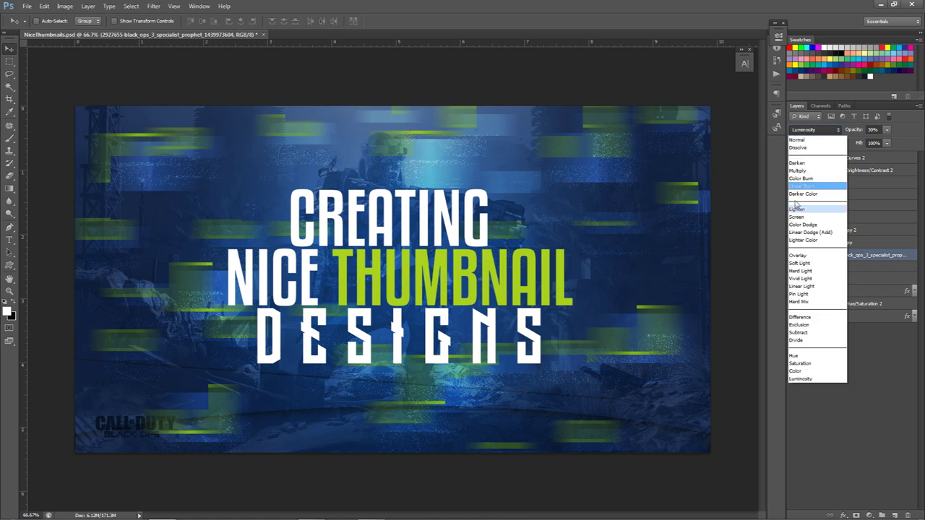
left_click(802, 251)
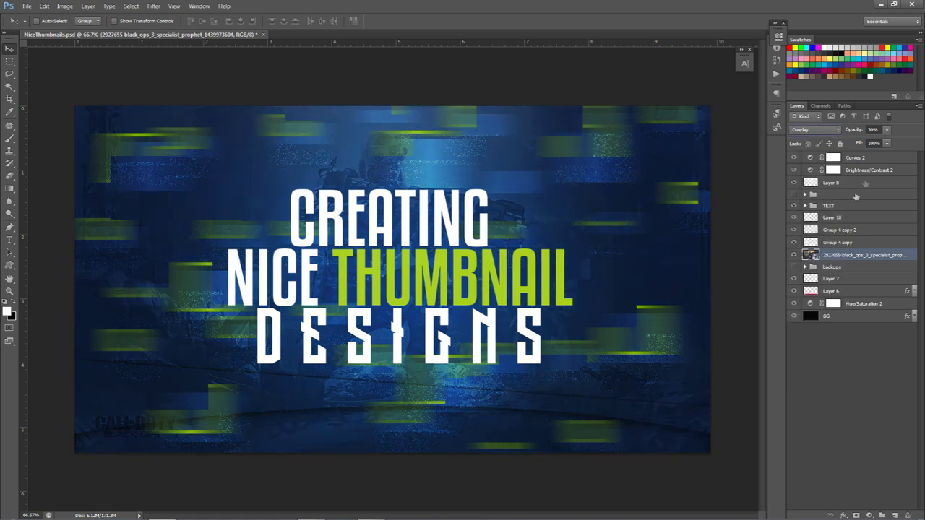
left_click(815, 130)
left_click(803, 379)
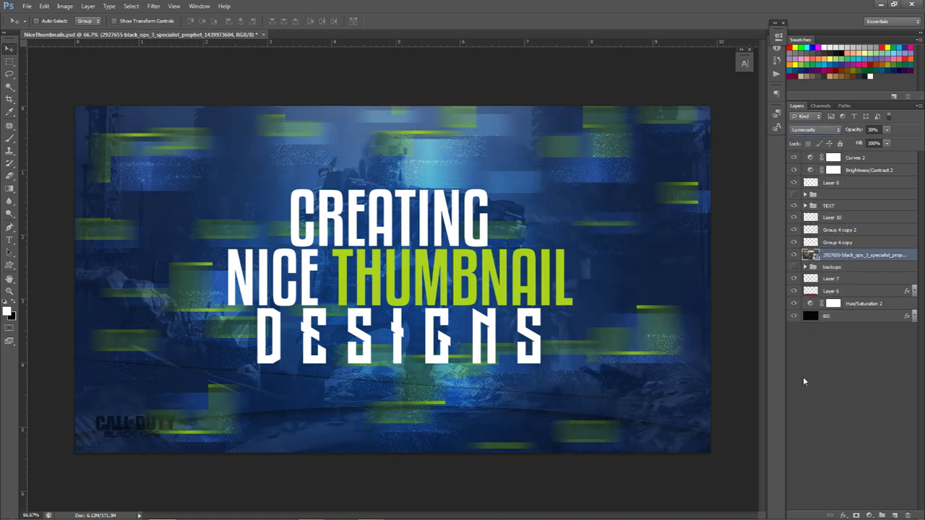
left_click(887, 130)
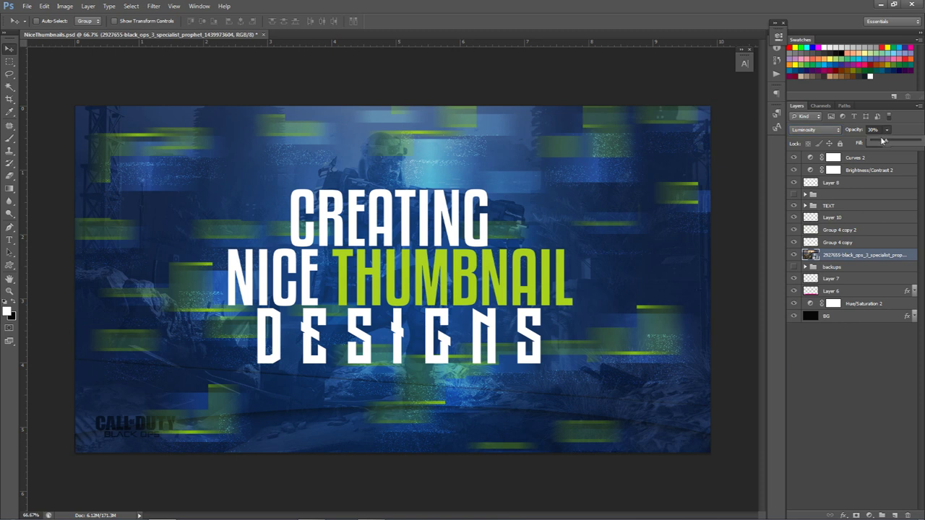
left_click(887, 130)
left_click_drag(858, 132, 854, 130)
left_click(856, 260)
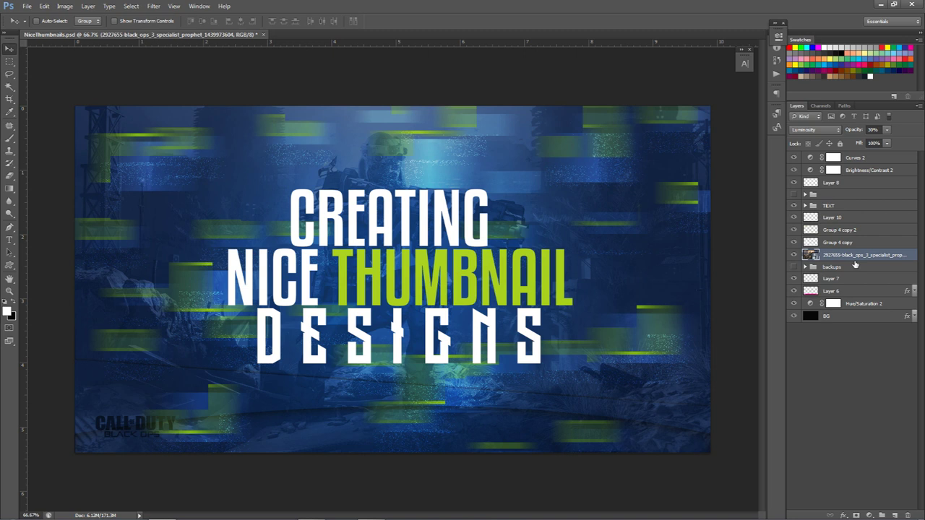
Use the Magic Wand on the soldier image to select the background areas around the soldier across the canvas
key("alt+w")
left_click(10, 86)
right_click(13, 88)
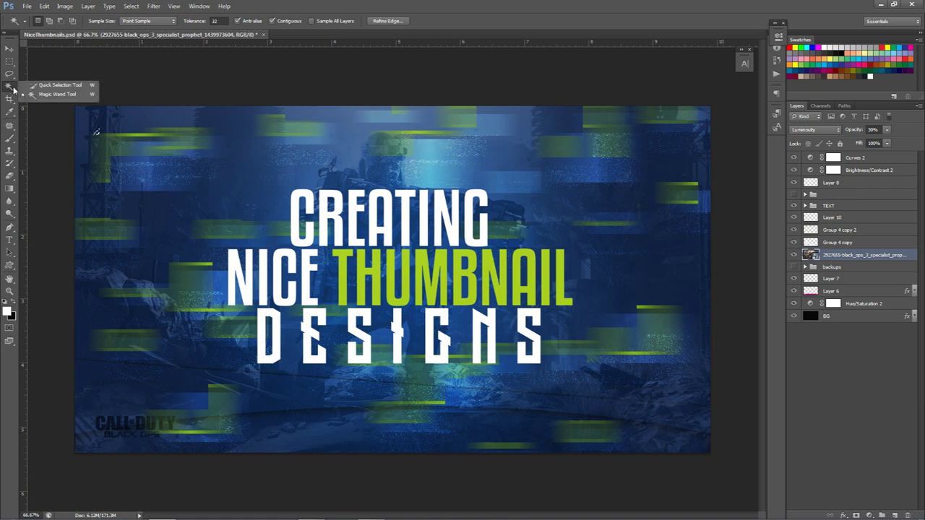
left_click(48, 96)
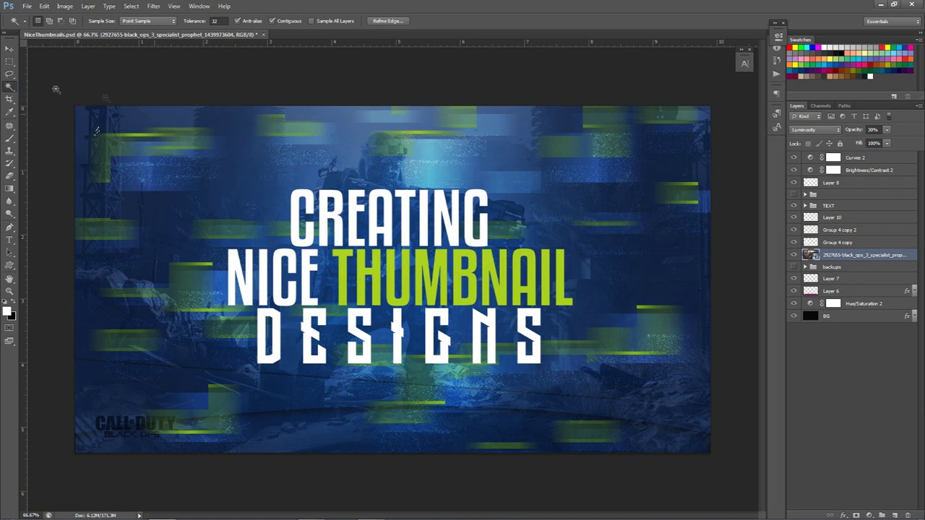
right_click(9, 88)
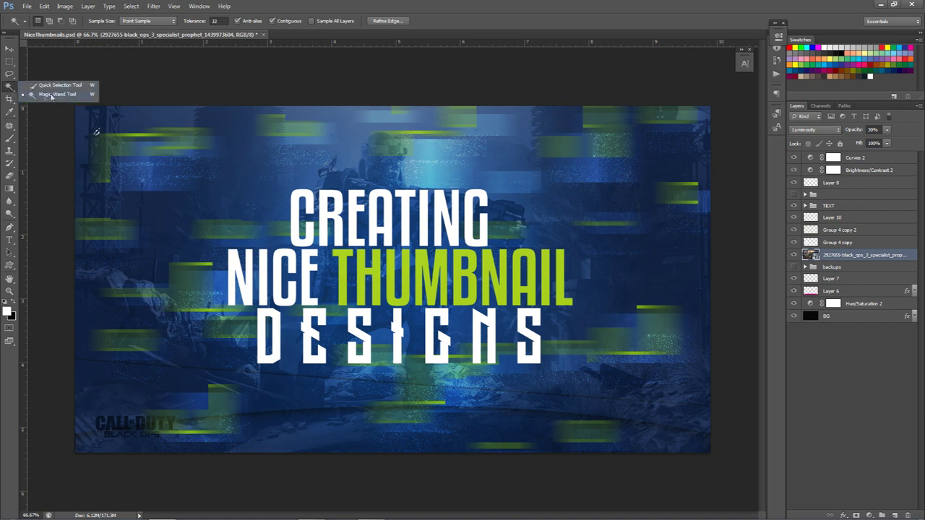
left_click(53, 96)
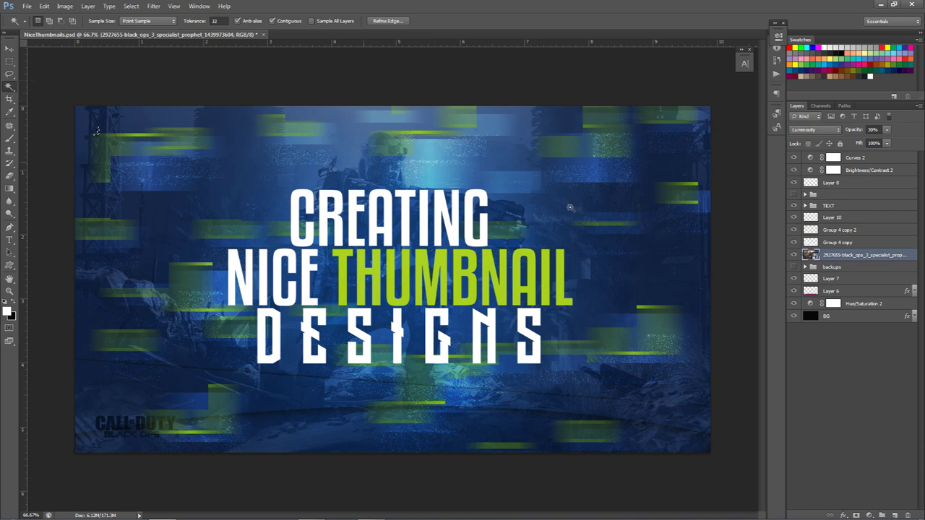
left_click(623, 149)
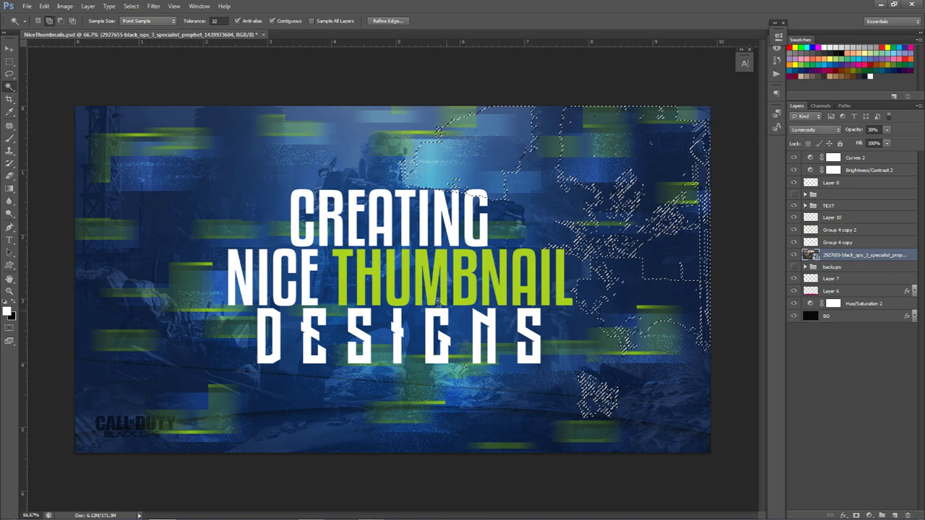
left_click(466, 369, "shift")
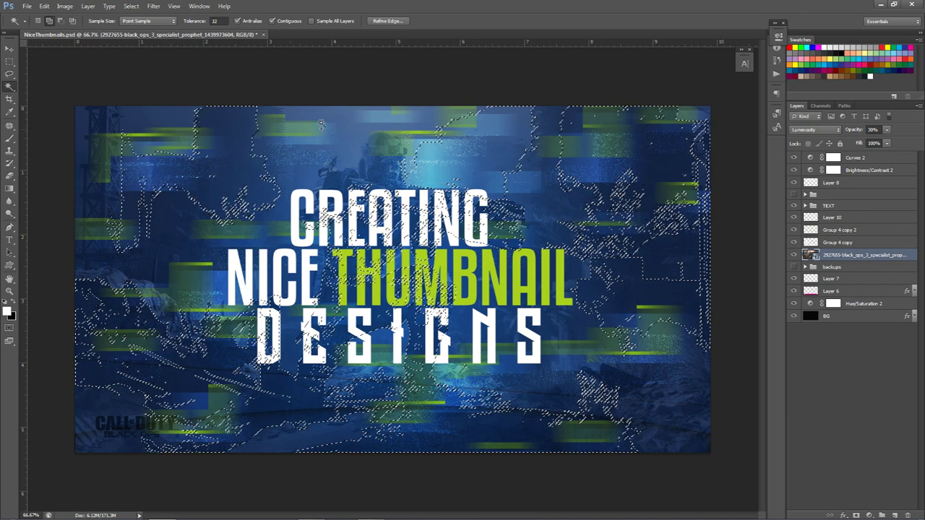
left_click(319, 174, "shift")
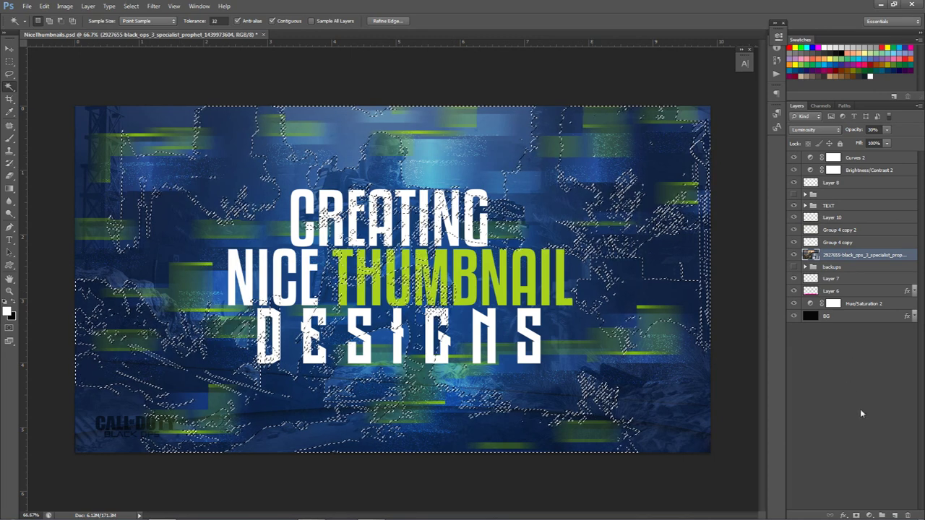
Add a new layer, stroke the selection on it with a centered 1 px line in the canvas's lime green, and deselect
left_click(895, 514)
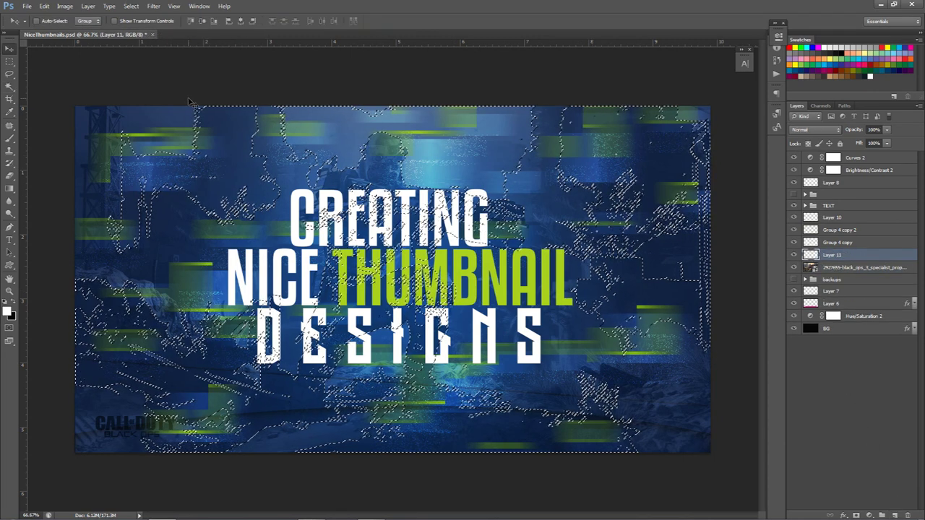
left_click(9, 61)
left_click(43, 61)
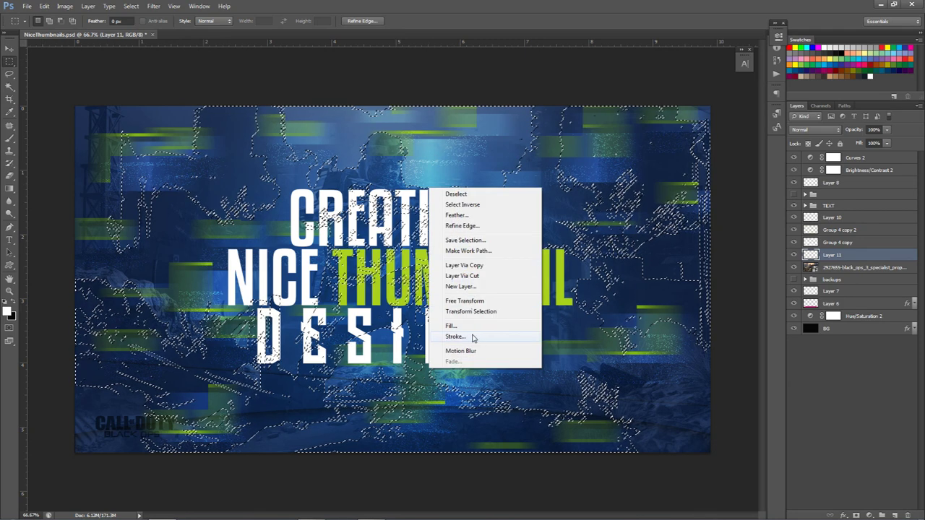
left_click(474, 336)
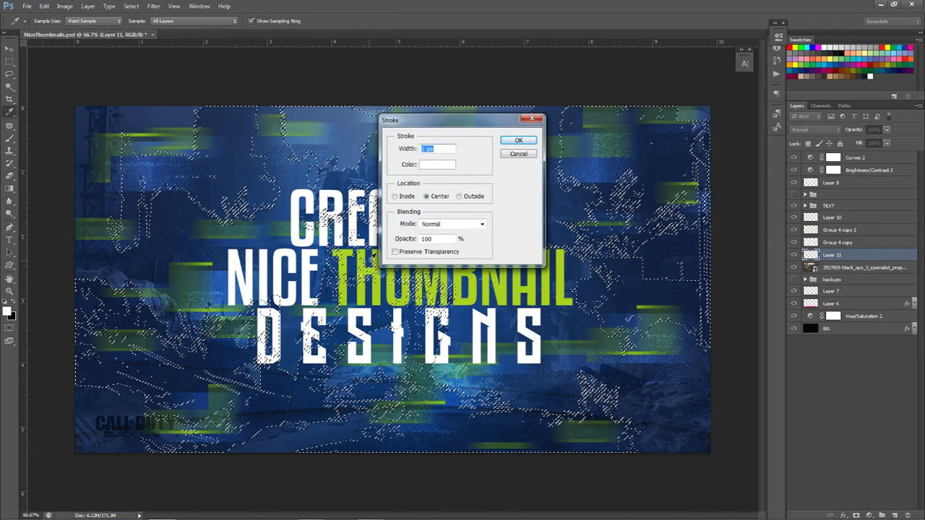
left_click(209, 307)
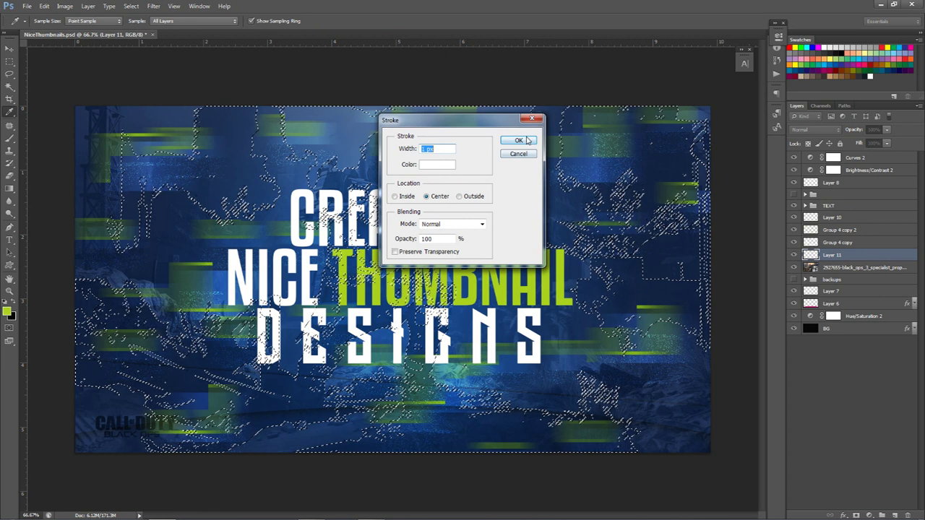
key("Return")
right_click(530, 161)
left_click(562, 170)
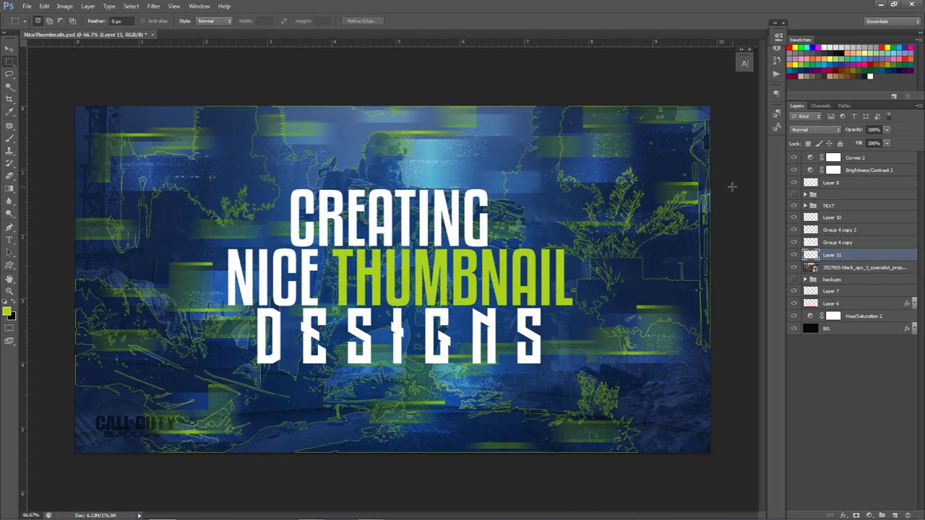
Try the Dissolve blend mode at 39% opacity on the outline layer, and return it to Normal at 100%
left_click(813, 130)
left_click(810, 141)
left_click(887, 129)
left_click_drag(886, 143, 857, 143)
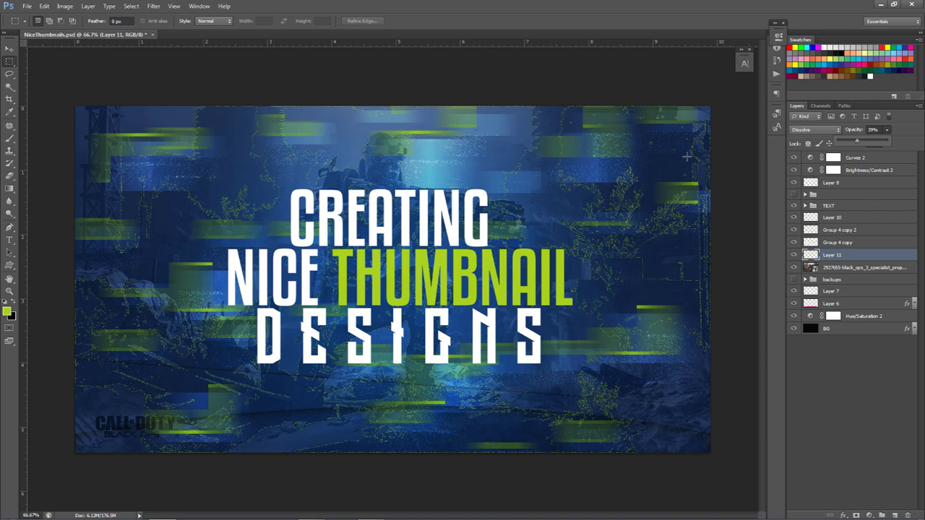
left_click_drag(872, 142, 888, 143)
left_click(814, 129)
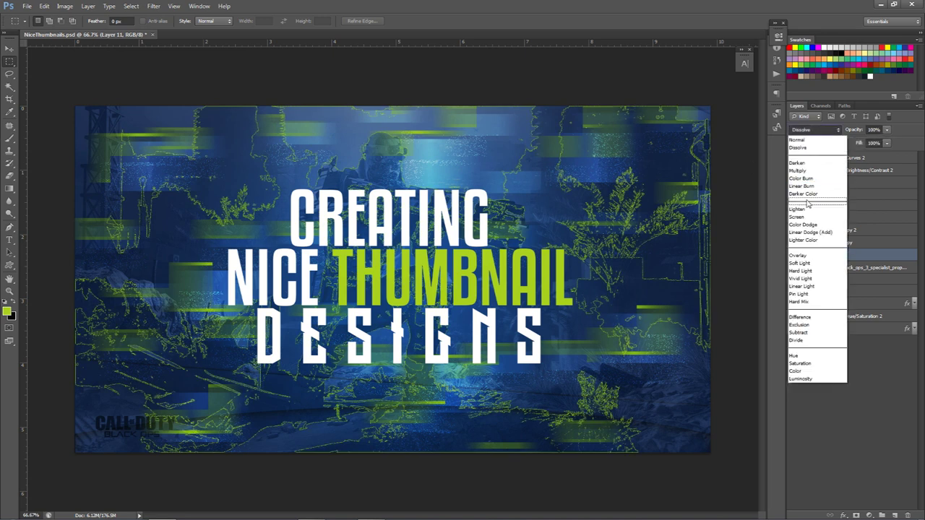
left_click(810, 178)
key("Up")
key("Up")
key("Up")
key("Up")
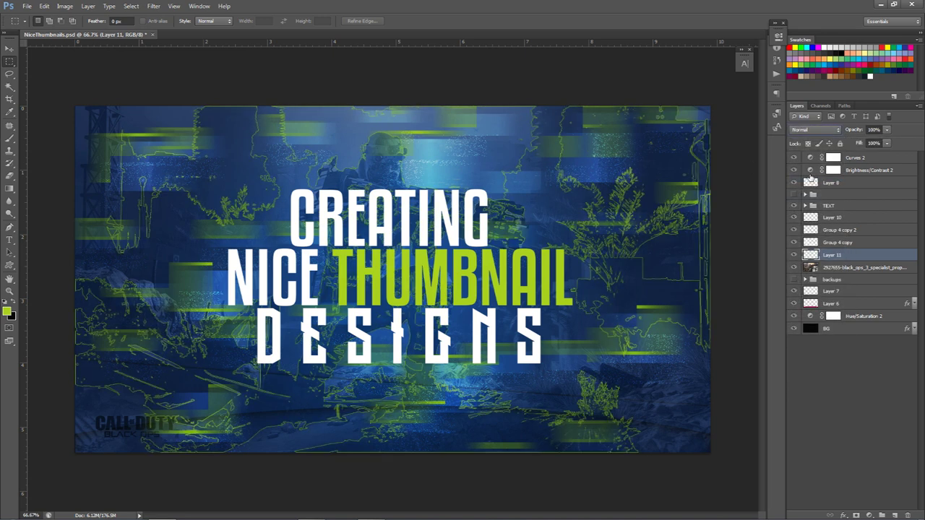
Try the darkening and lightening blend modes on the outline layer, from Darker Color to Linear Dodge (Add)
left_click(813, 131)
left_click(812, 132)
key("Down")
key("Down")
key("Down")
key("Down")
key("Down")
key("Down")
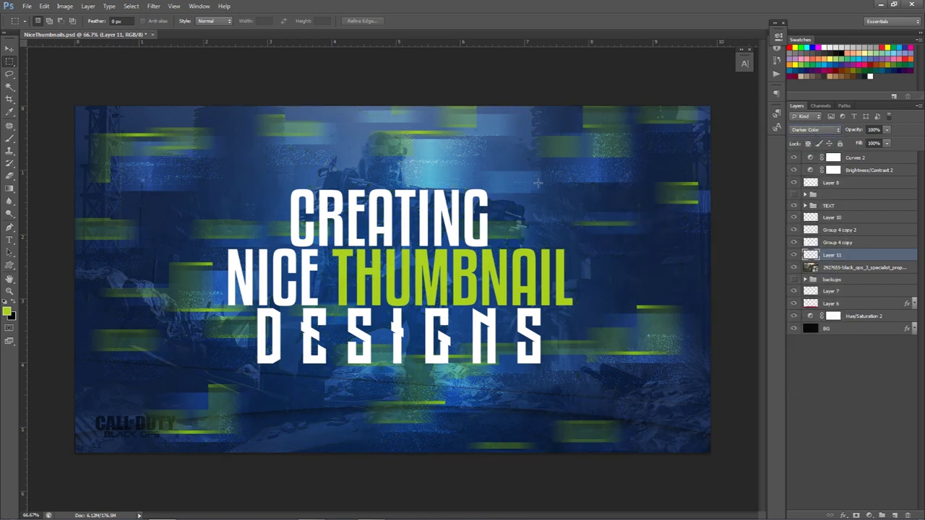
key("Down")
key("Down")
key("Down")
key("Down")
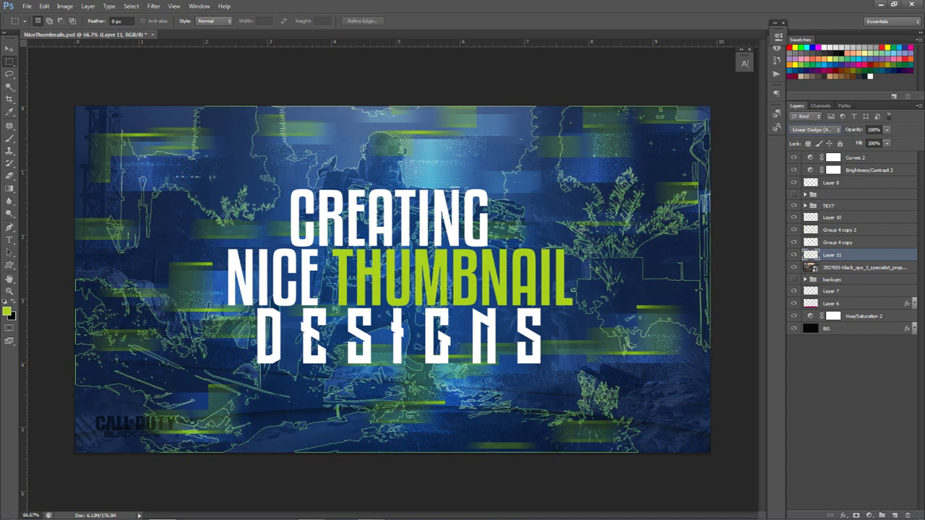
key("Down")
key("Up")
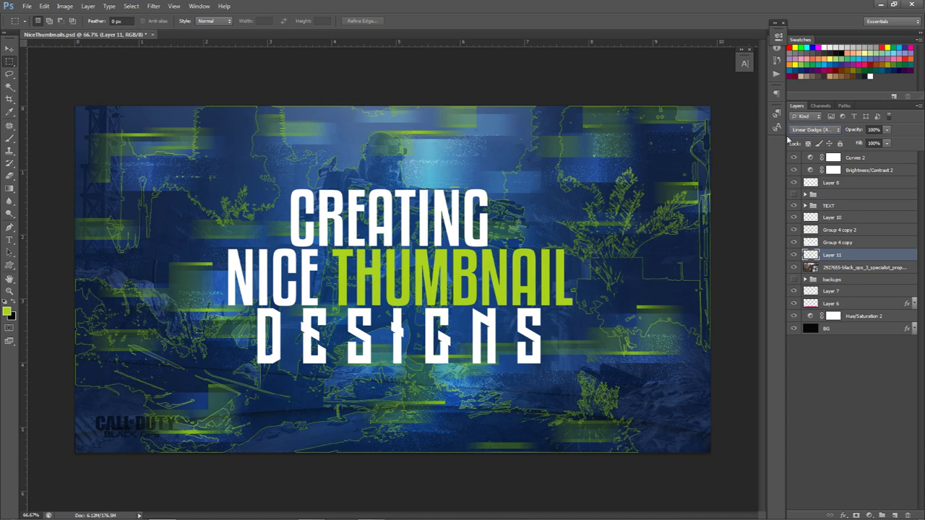
Set the outline layer's blend mode to Dissolve and lower its opacity to 48%
left_click(815, 130)
left_click(811, 151)
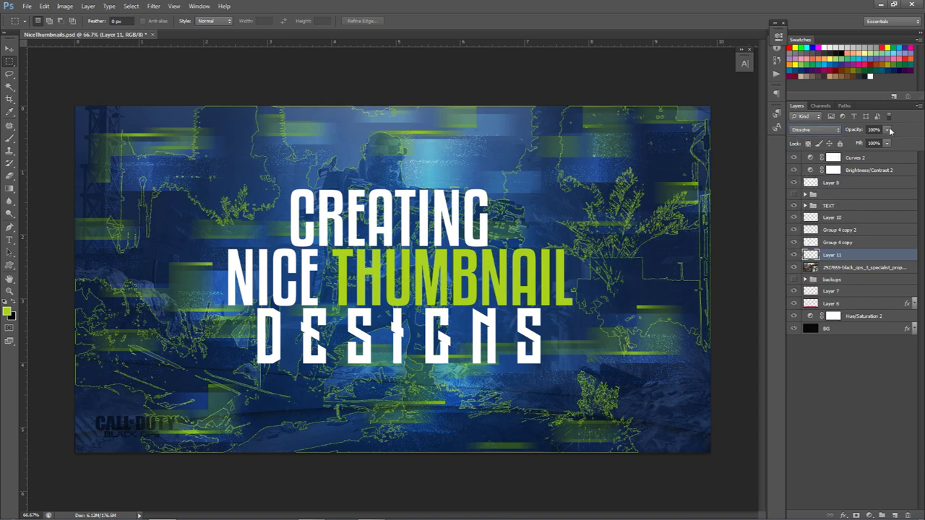
left_click_drag(891, 131, 850, 141)
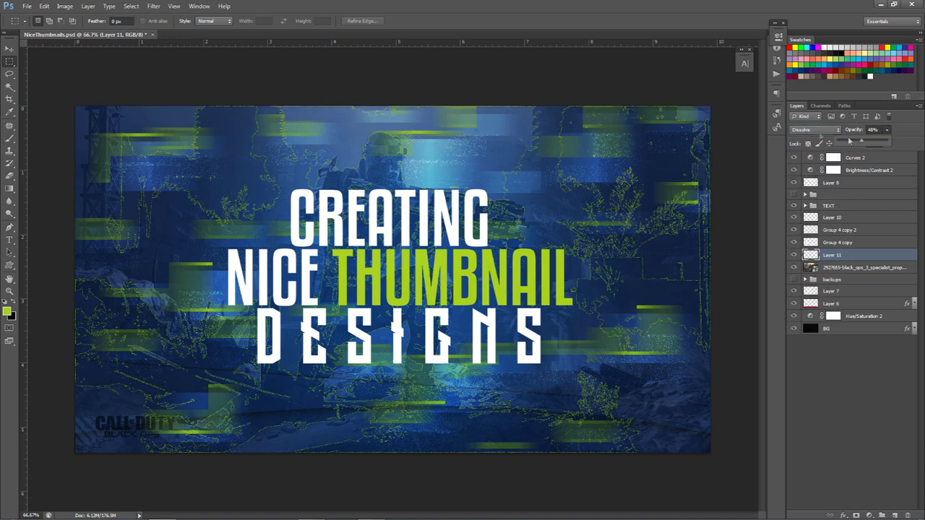
Merge the dissolved outline layer with a new empty layer and rename the result "dis"
left_click(838, 257)
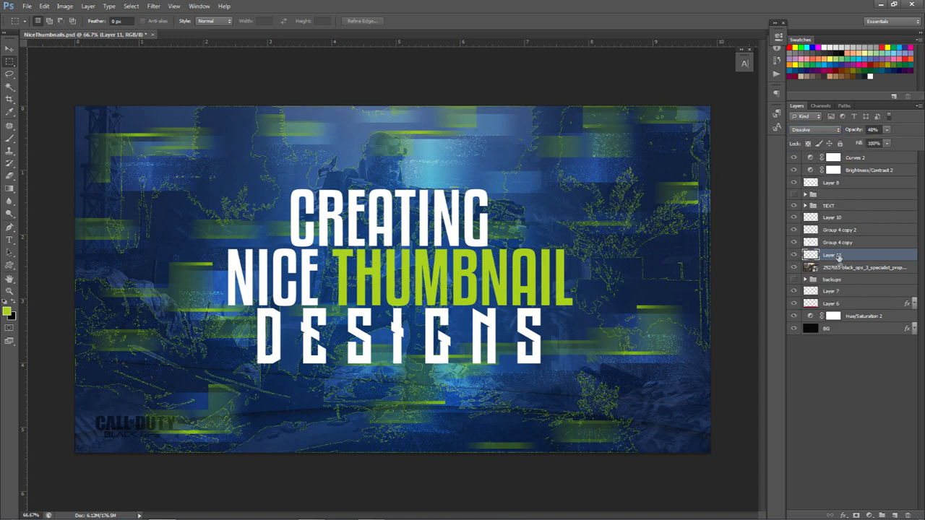
left_click(895, 515)
left_click(846, 269, "shift")
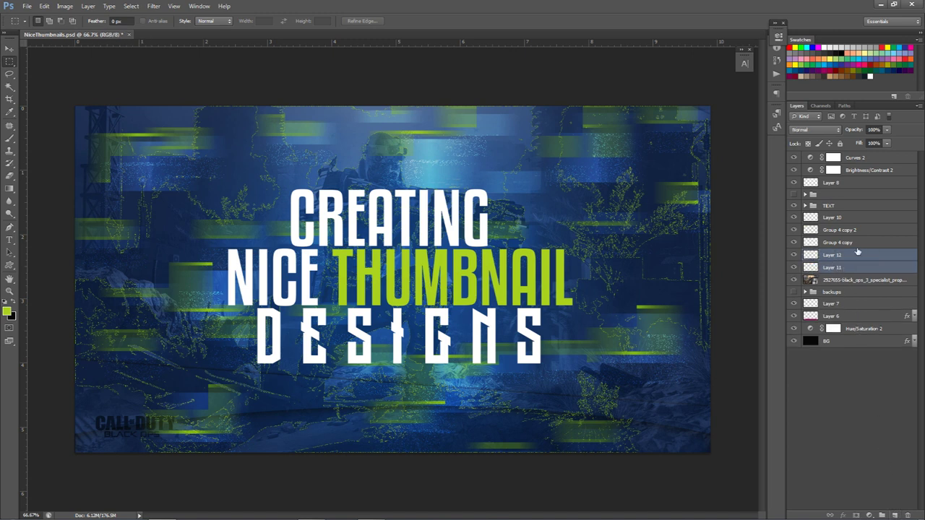
key("ctrl+e")
double_click(832, 254)
type("dis")
key("Return")
Add a new layer above the "dis" layer and clip it to that layer
left_click(895, 514)
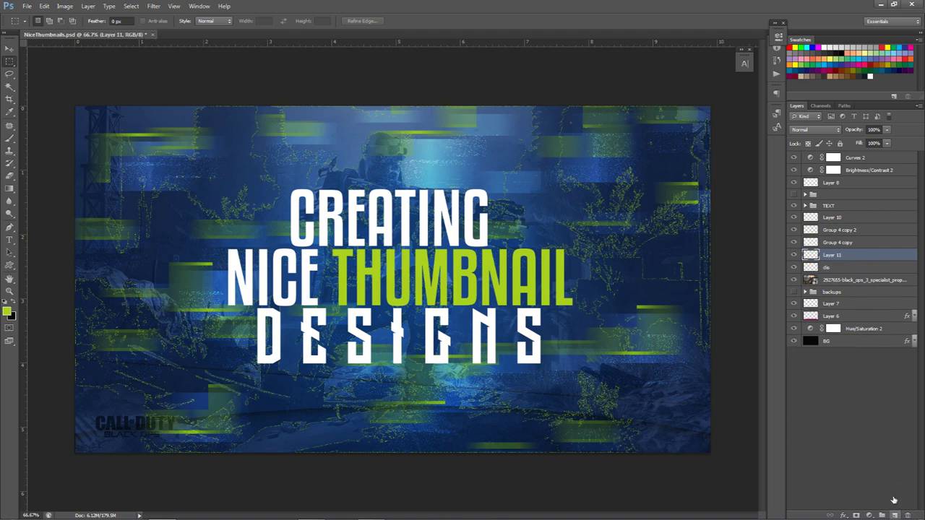
right_click(860, 258)
left_click(790, 303)
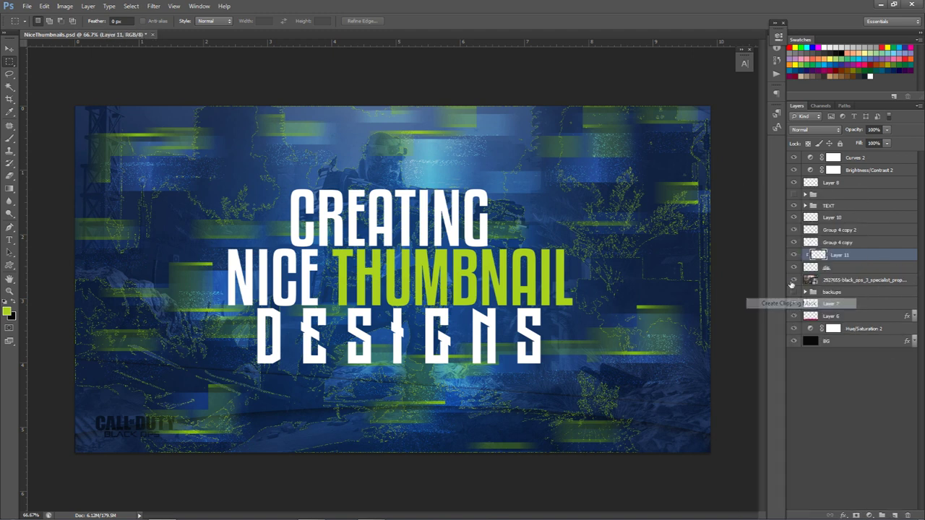
Draw three large angular closed paths with the Pen tool over the canvas's upper, lower and left areas
key("p")
left_click(683, 101)
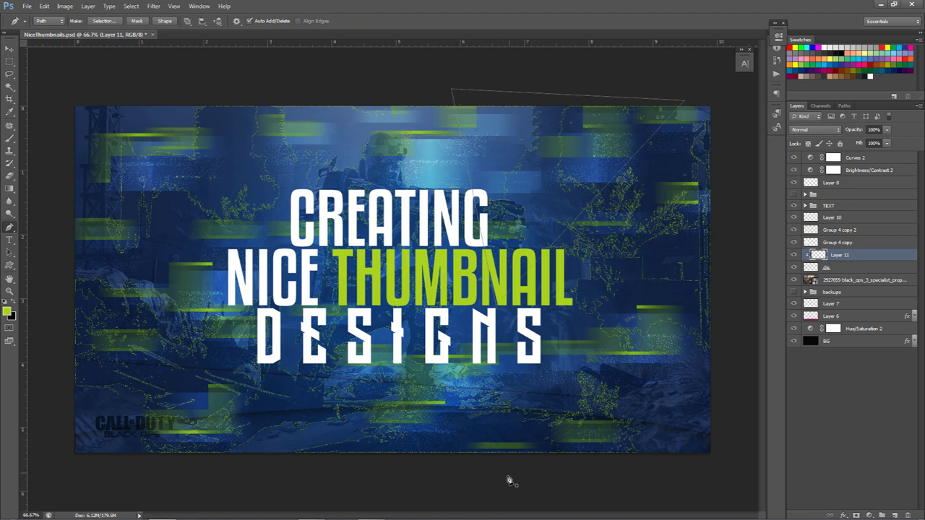
left_click(299, 478)
left_click(507, 481)
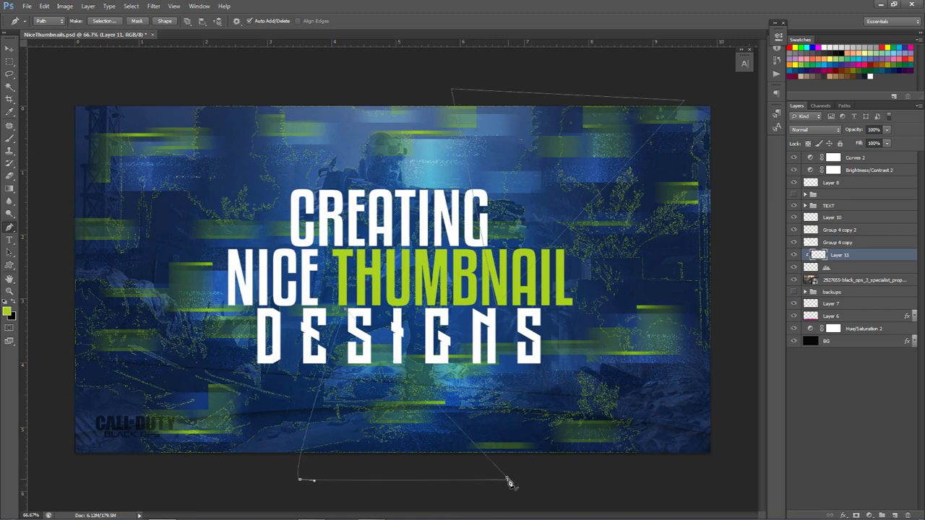
left_click(46, 141)
left_click(71, 143, "ctrl")
left_click(258, 237)
left_click(46, 407)
left_click(73, 145)
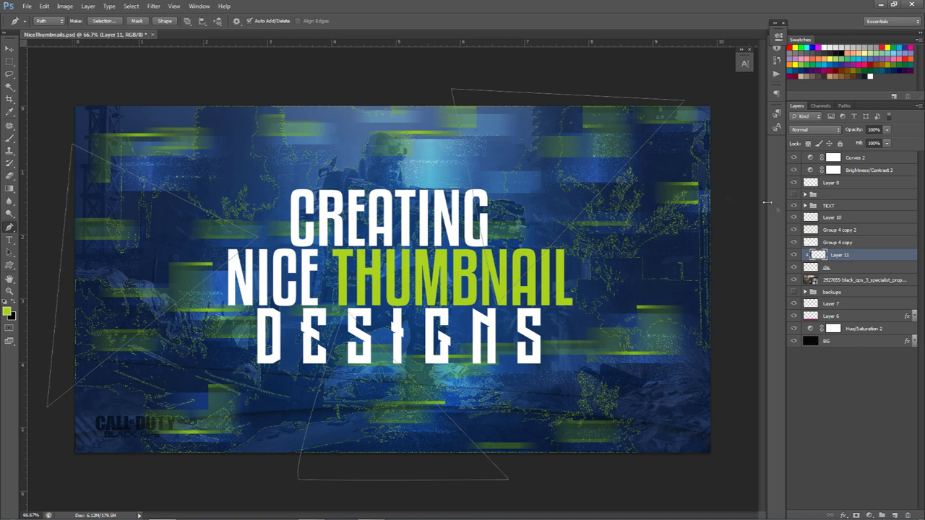
Fill the paths on the clipped layer with the blue 4b8bdb sampled from the canvas, and delete the paths
right_click(589, 177)
left_click(621, 228)
left_click(455, 144)
left_click(441, 169)
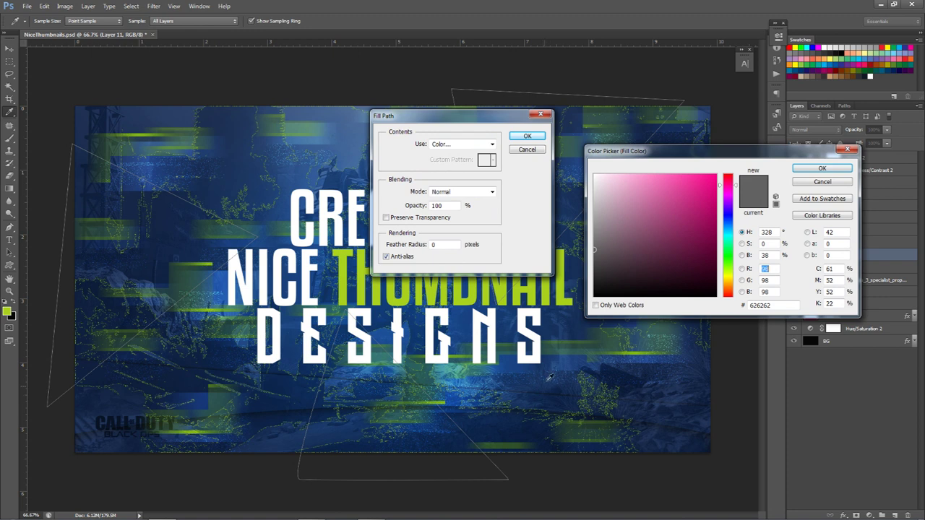
left_click(333, 134)
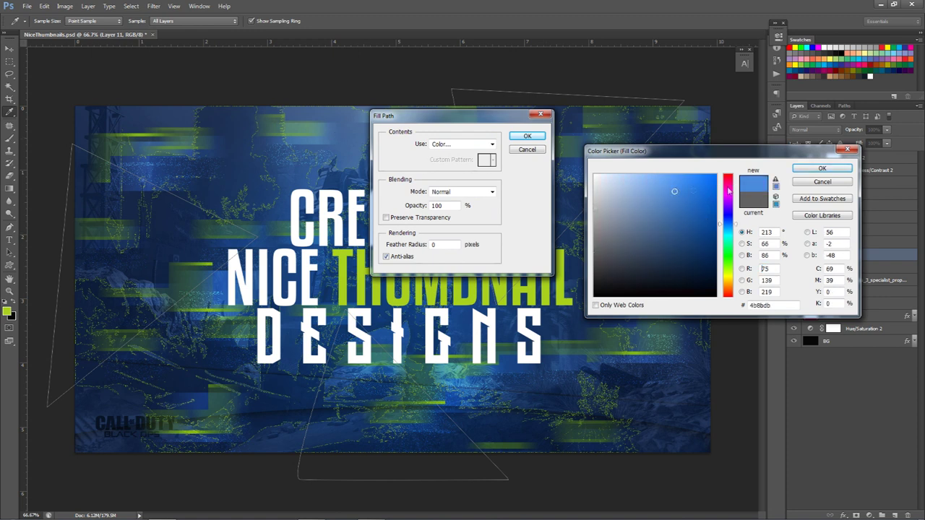
left_click(821, 168)
left_click(528, 136)
right_click(571, 154)
left_click(601, 172)
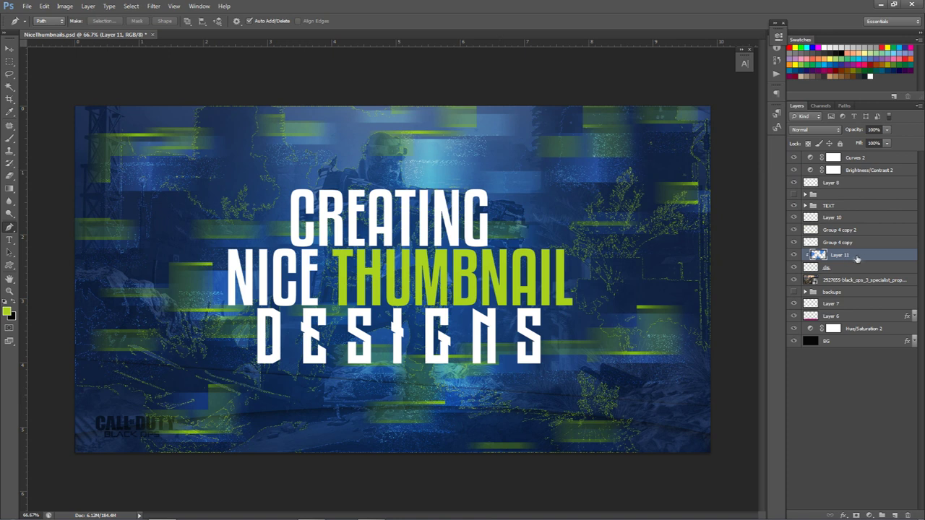
Add a Color Overlay in turquoise 00ffcc to the clipped layer of filled shapes
double_click(886, 254)
left_click(463, 240)
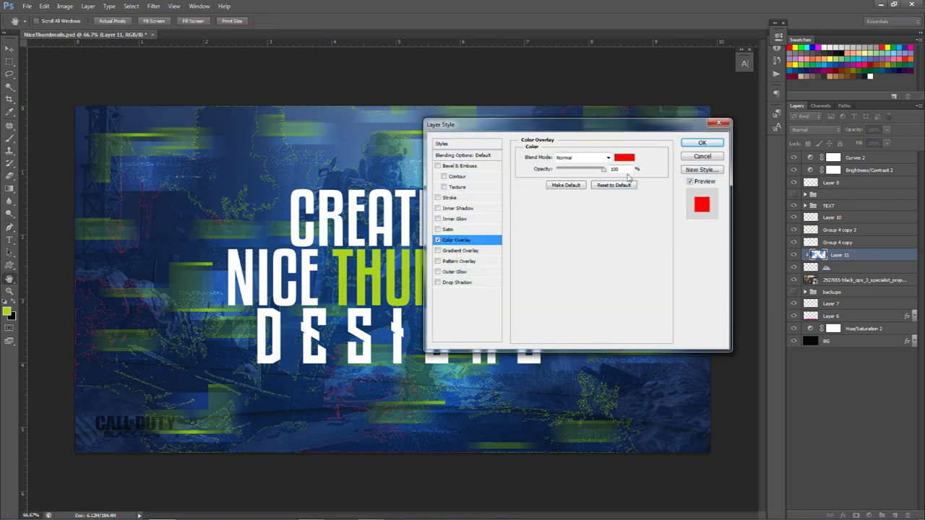
left_click(623, 158)
left_click(727, 240)
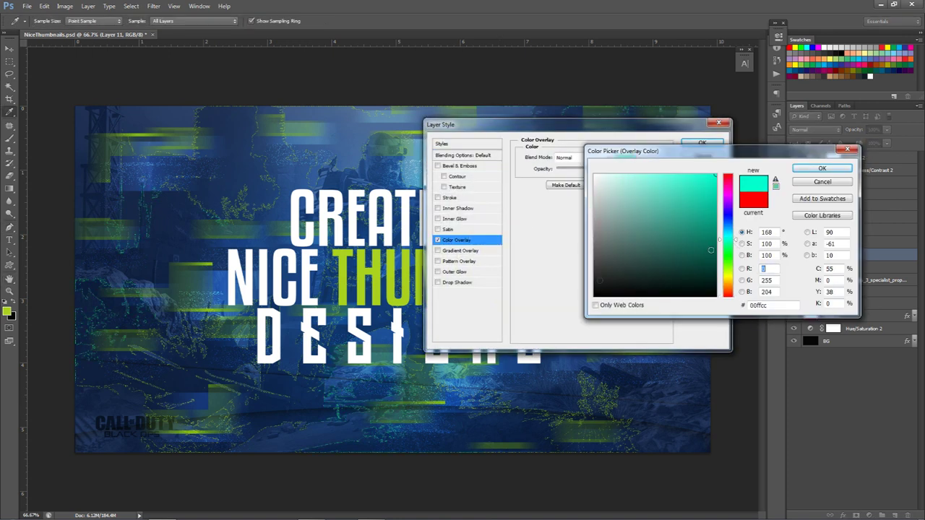
left_click(806, 167)
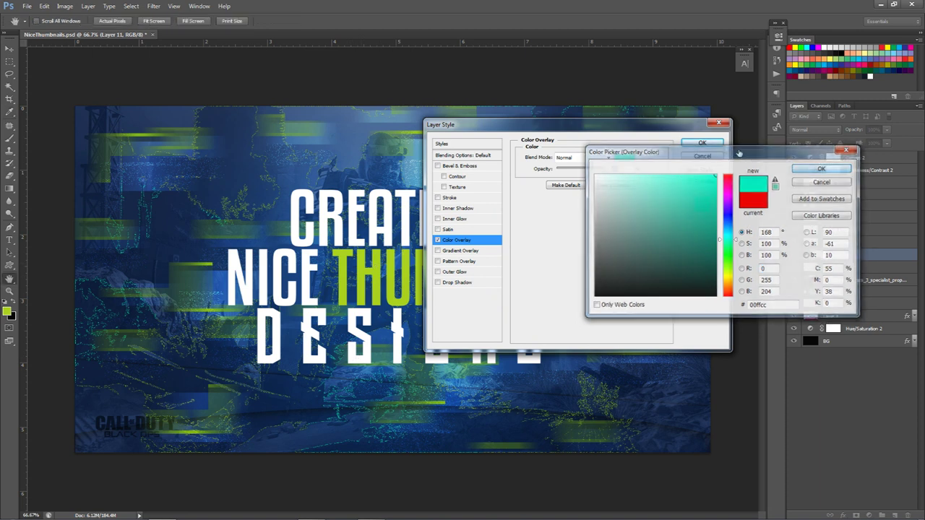
left_click(701, 143)
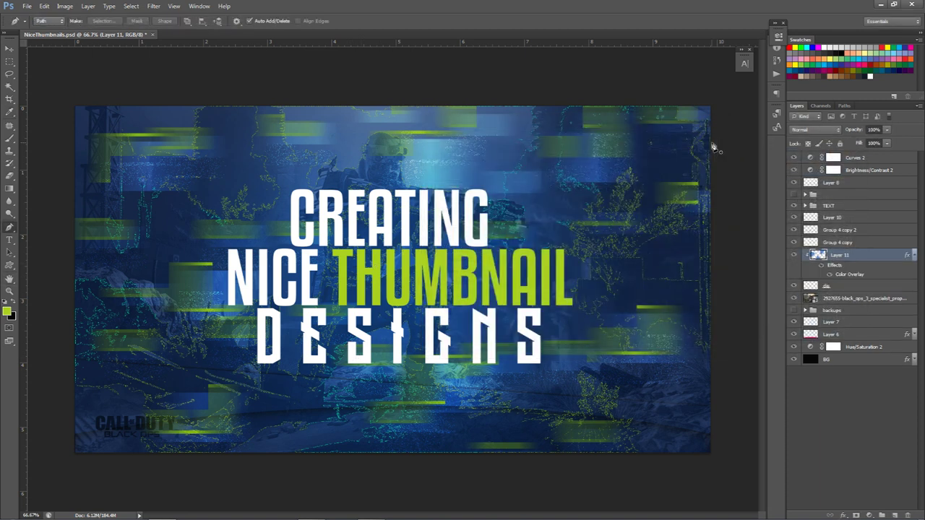